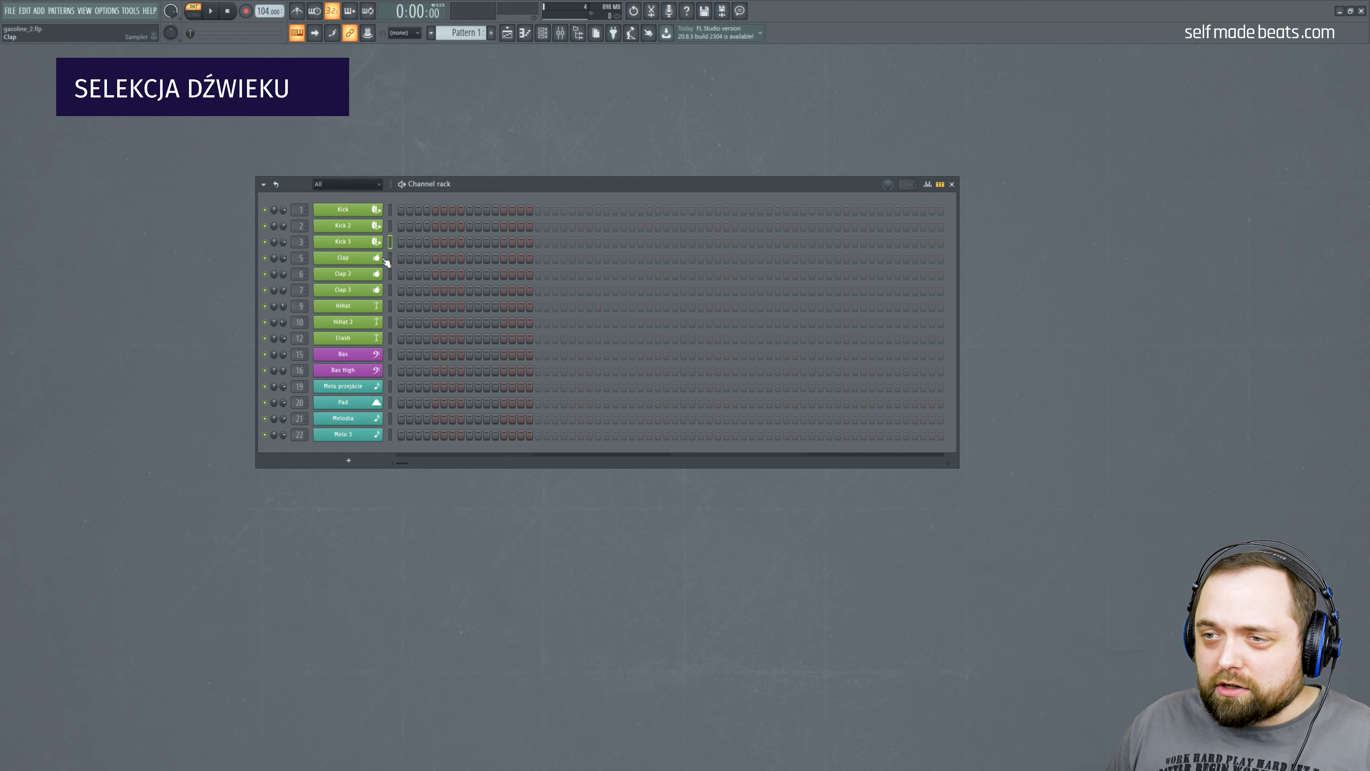
# Step: Audition the Clap 2, Clap 3, Crash and Bas channel sounds one after another in the channel rack
pyautogui.click(391, 274)
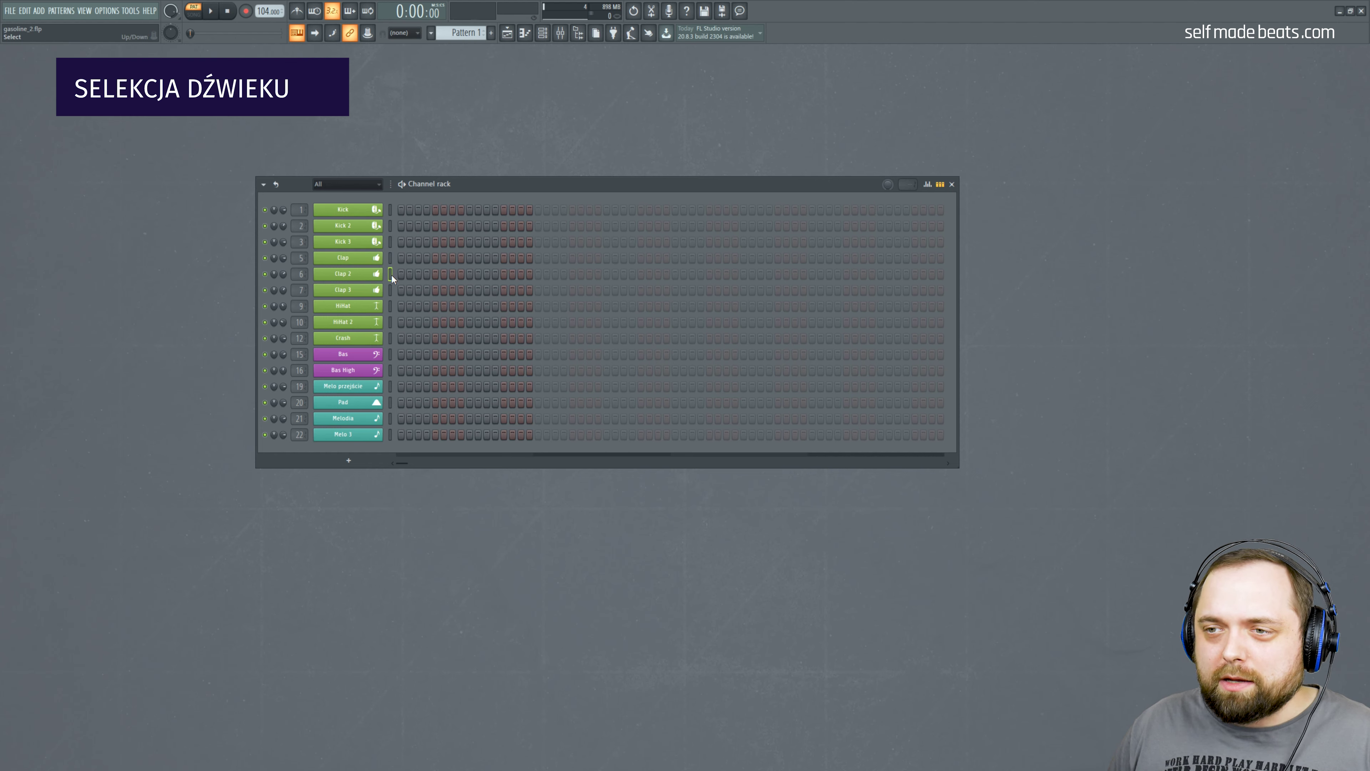
pyautogui.click(391, 290)
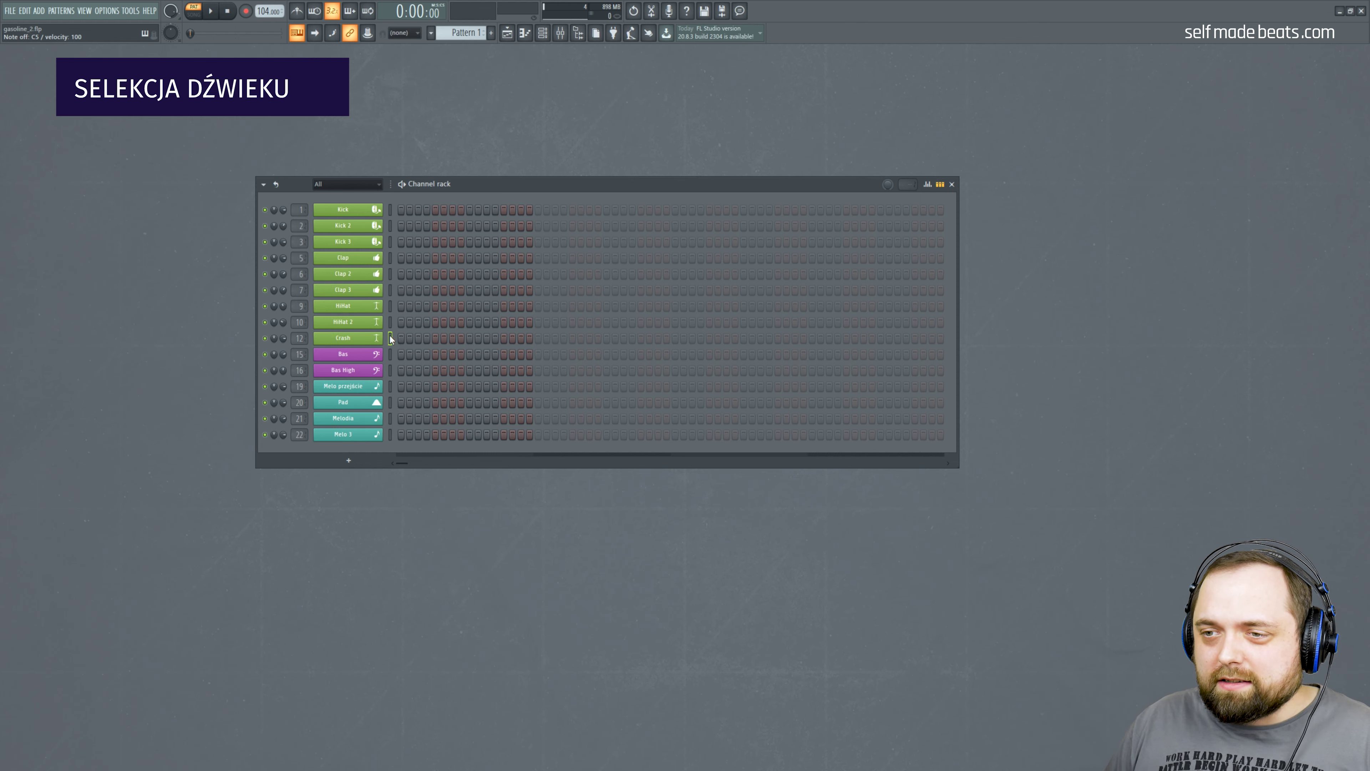
pyautogui.press('z')
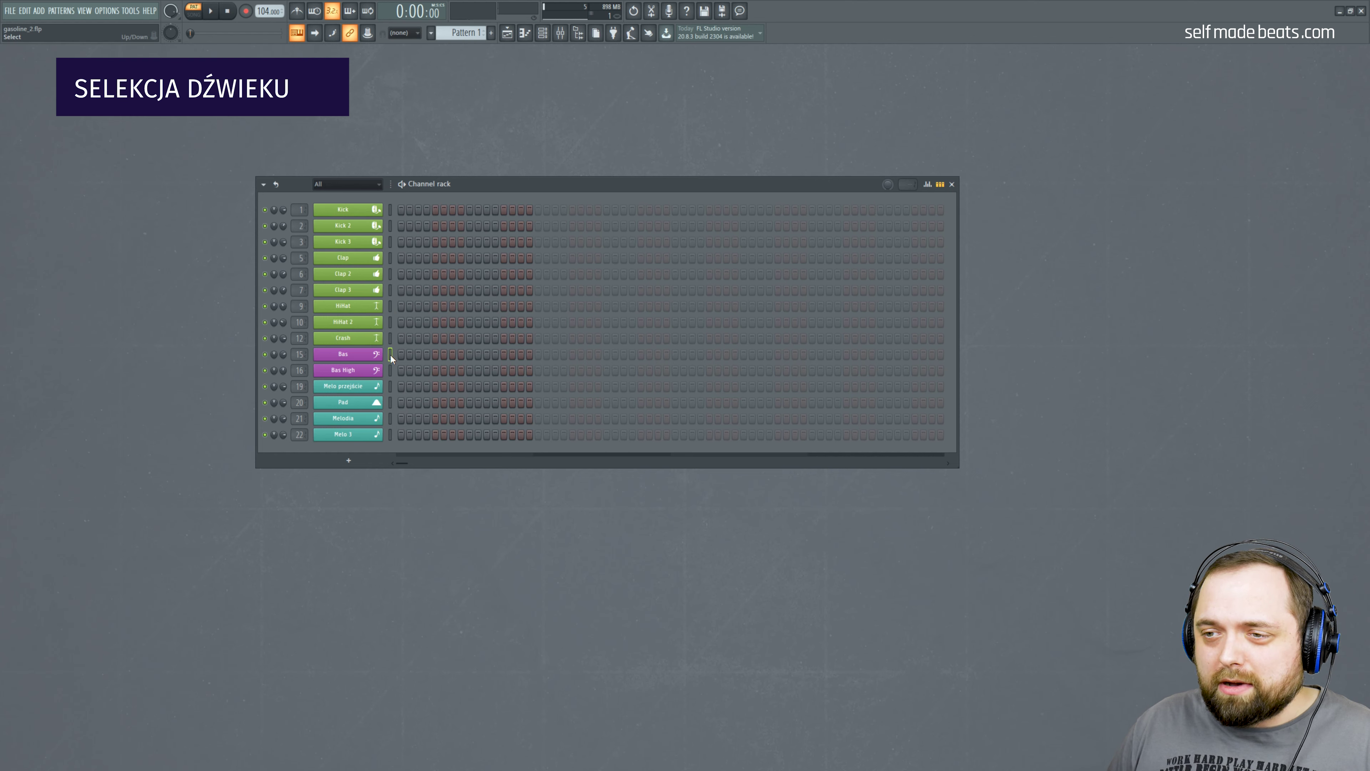
pyautogui.press('z')
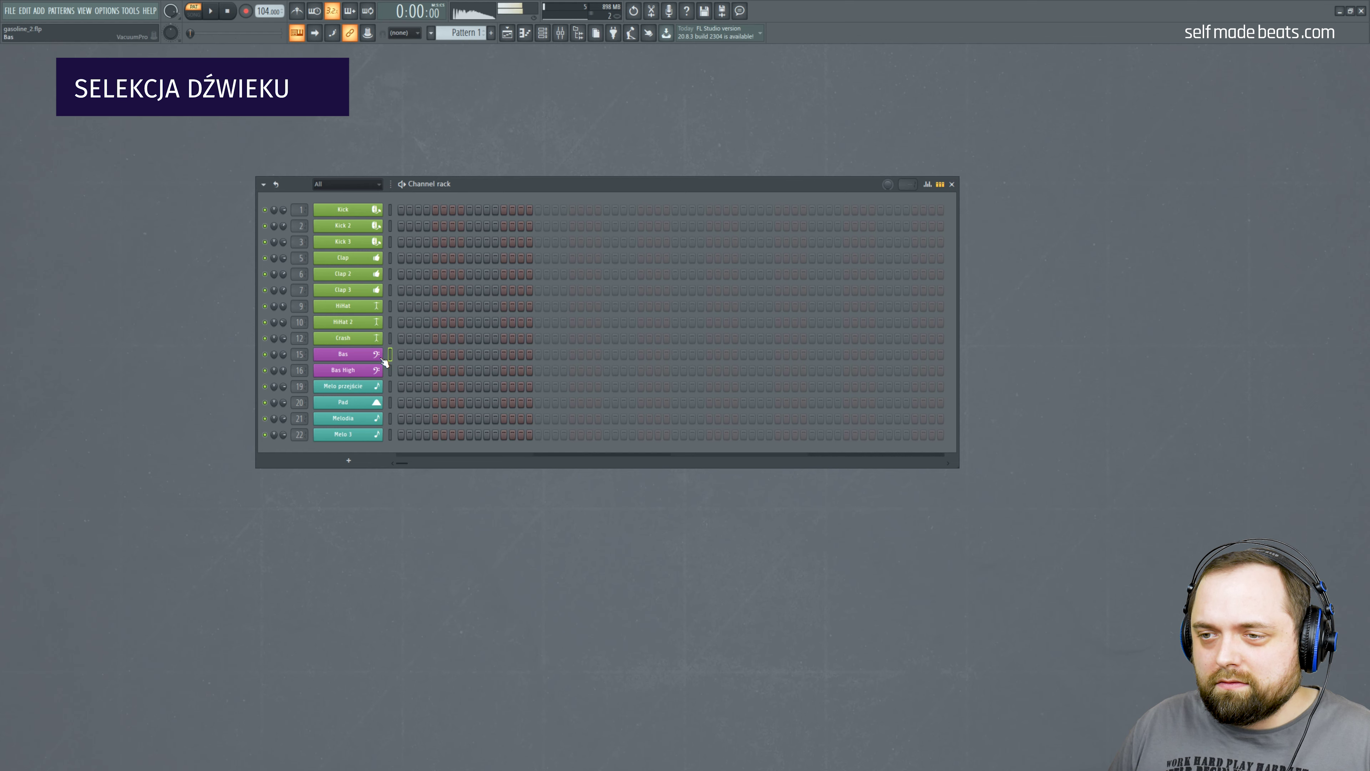
# Step: View the synth presets behind the Bas and Bas High channels, closing each instrument window after checking it
pyautogui.click(368, 355)
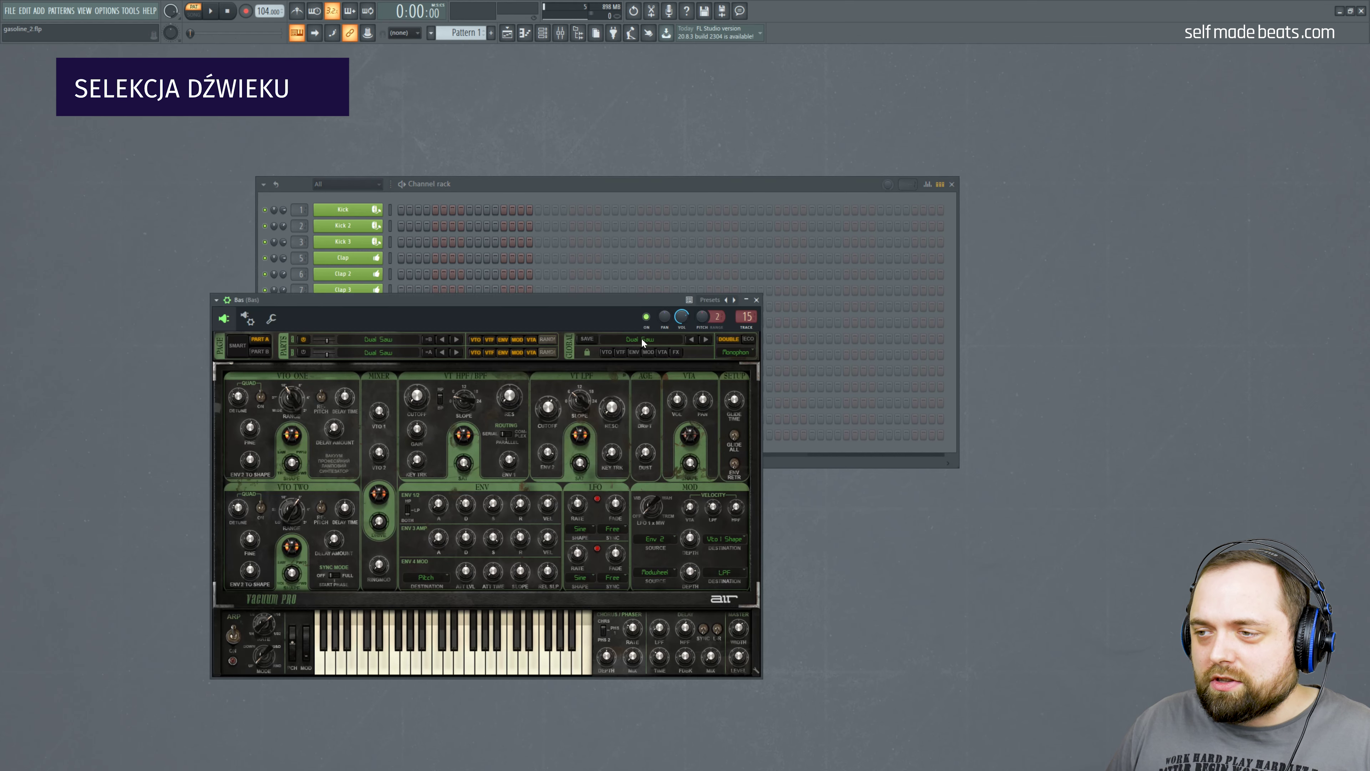
pyautogui.moveTo(489, 305); pyautogui.dragTo(687, 292)
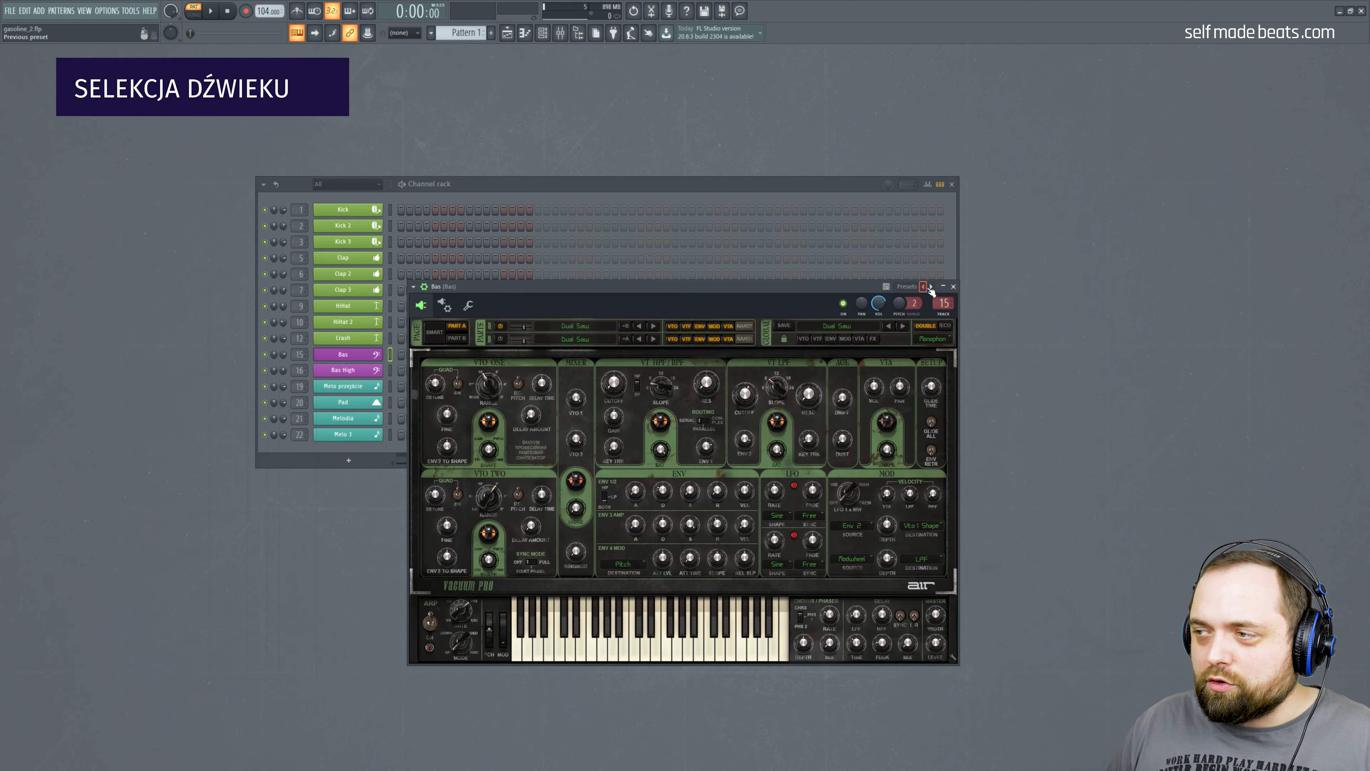
pyautogui.click(953, 287)
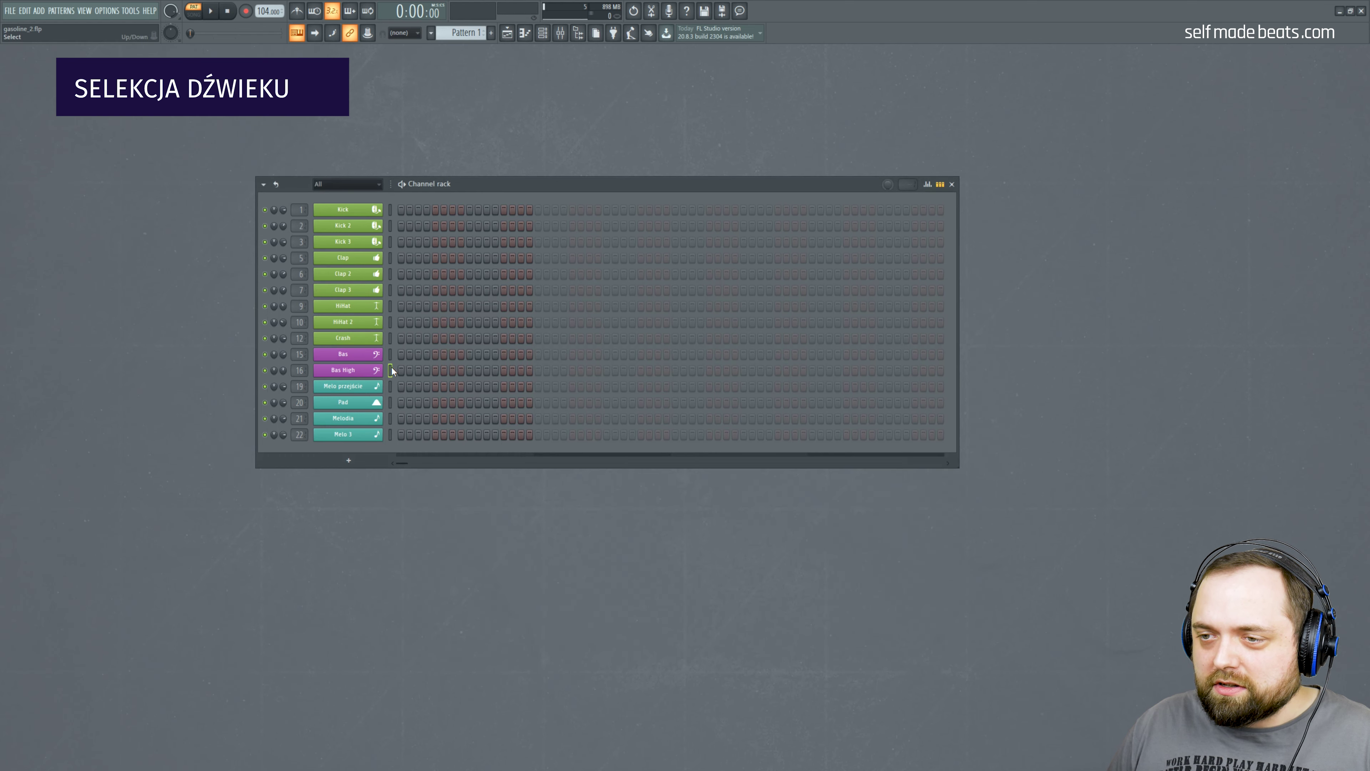
pyautogui.click(346, 370)
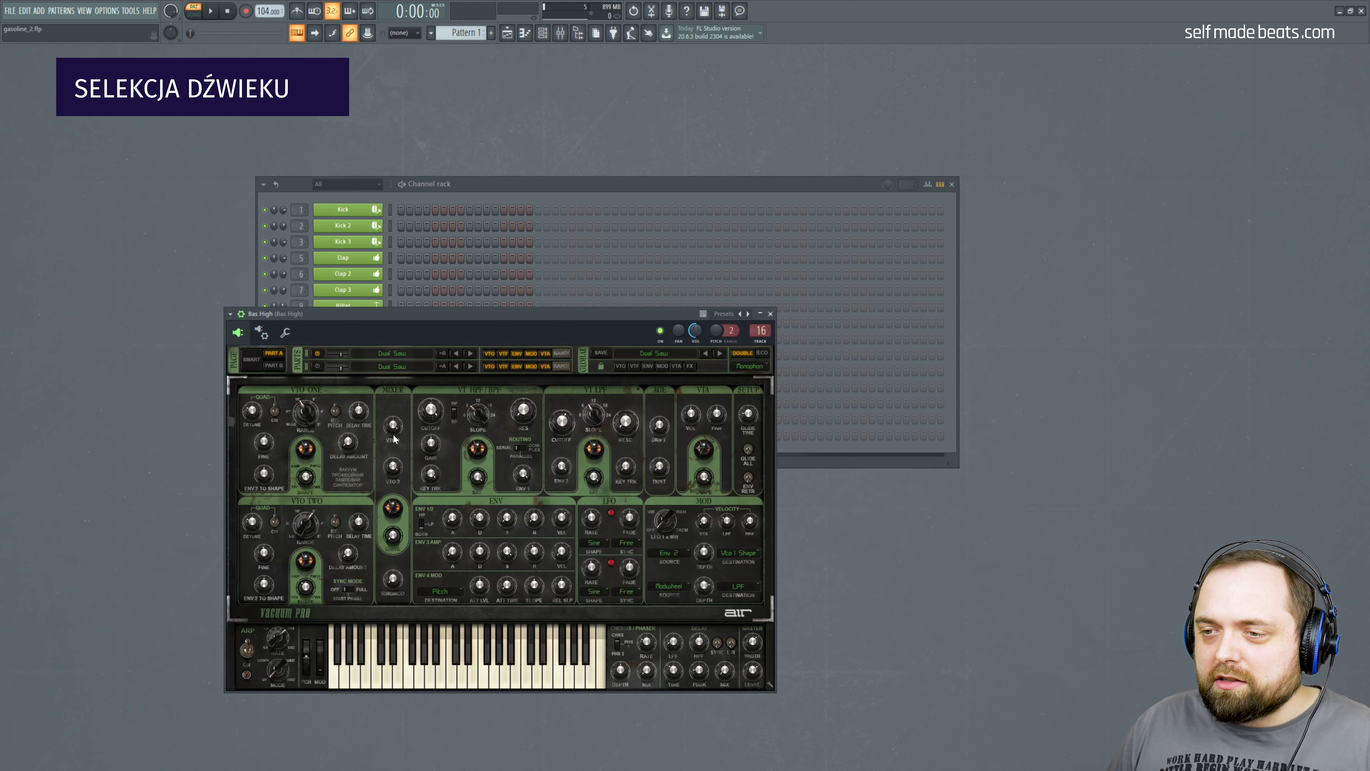
pyautogui.click(770, 314)
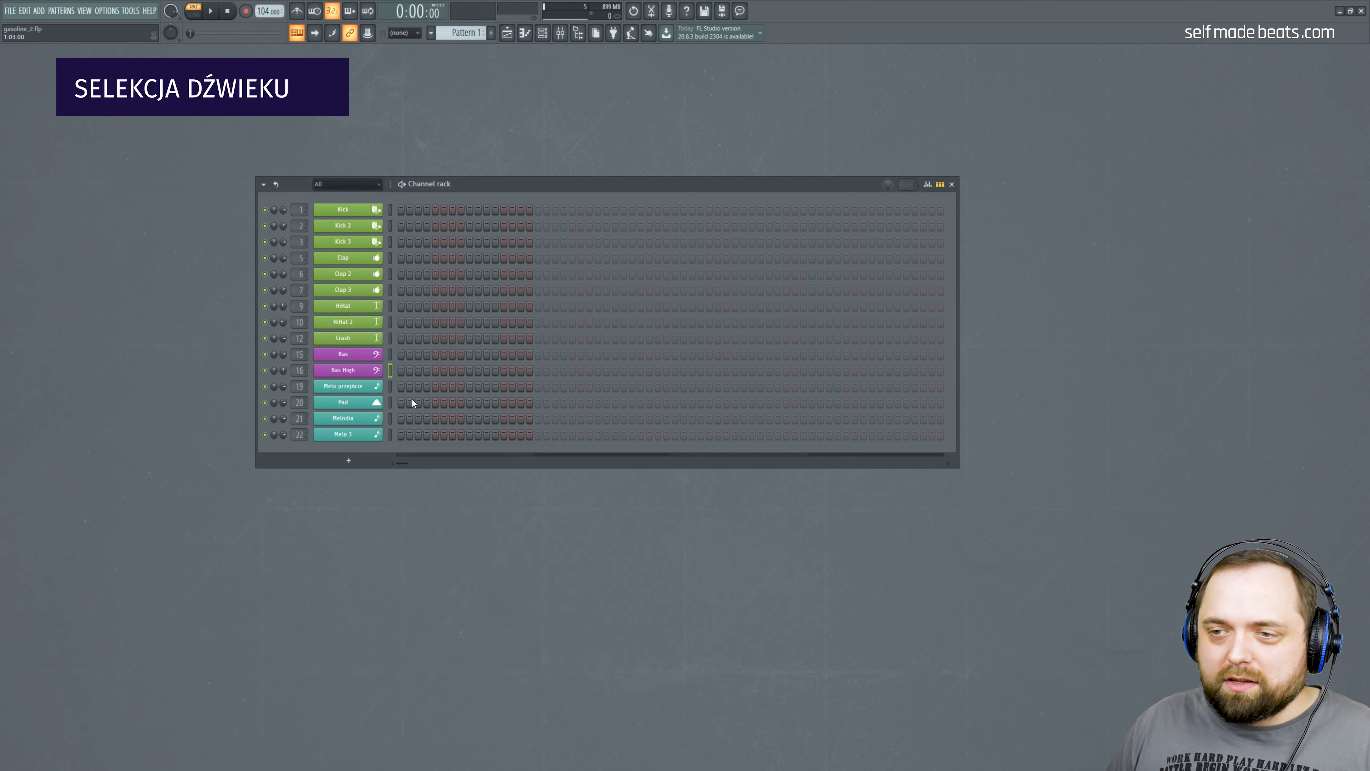
# Step: Open the instruments of the Melo przejście and Pad channels, play test notes on them and close their windows
pyautogui.click(373, 387)
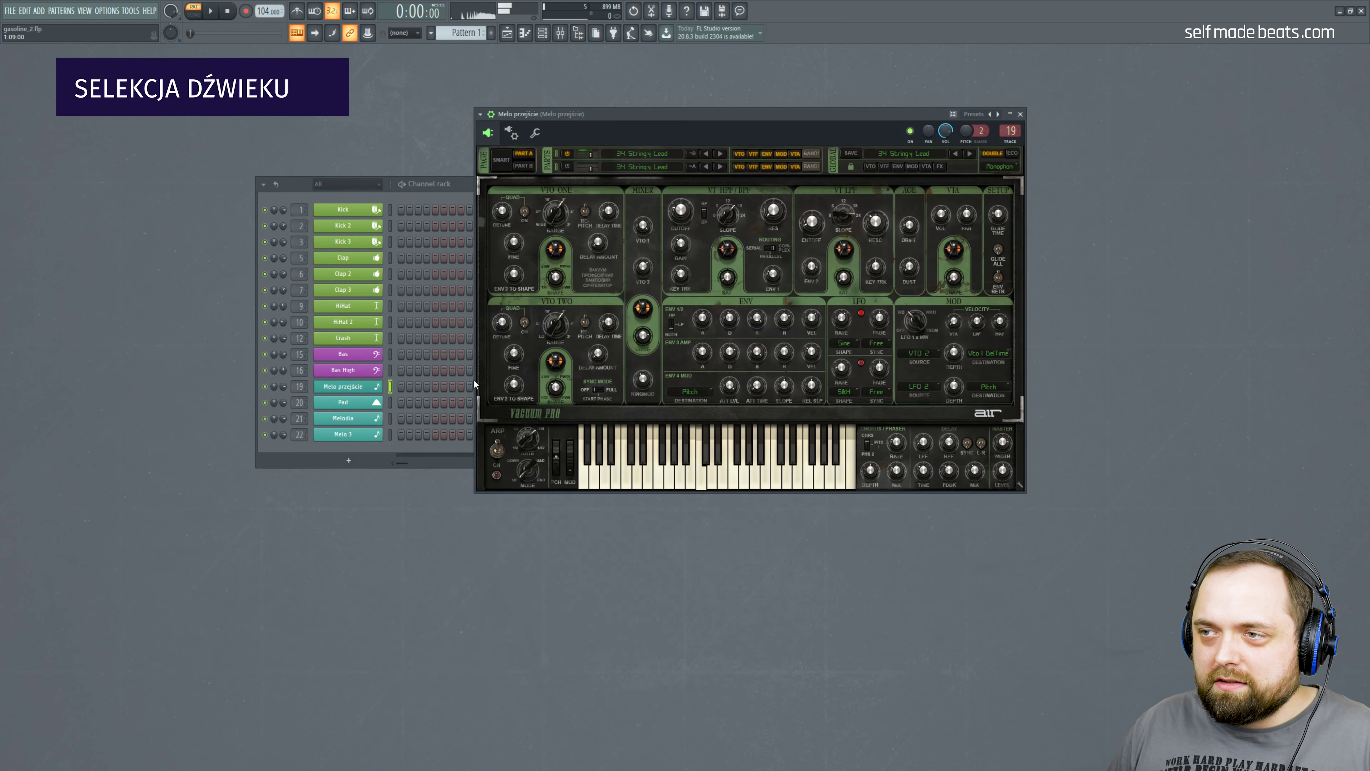
pyautogui.press('c')
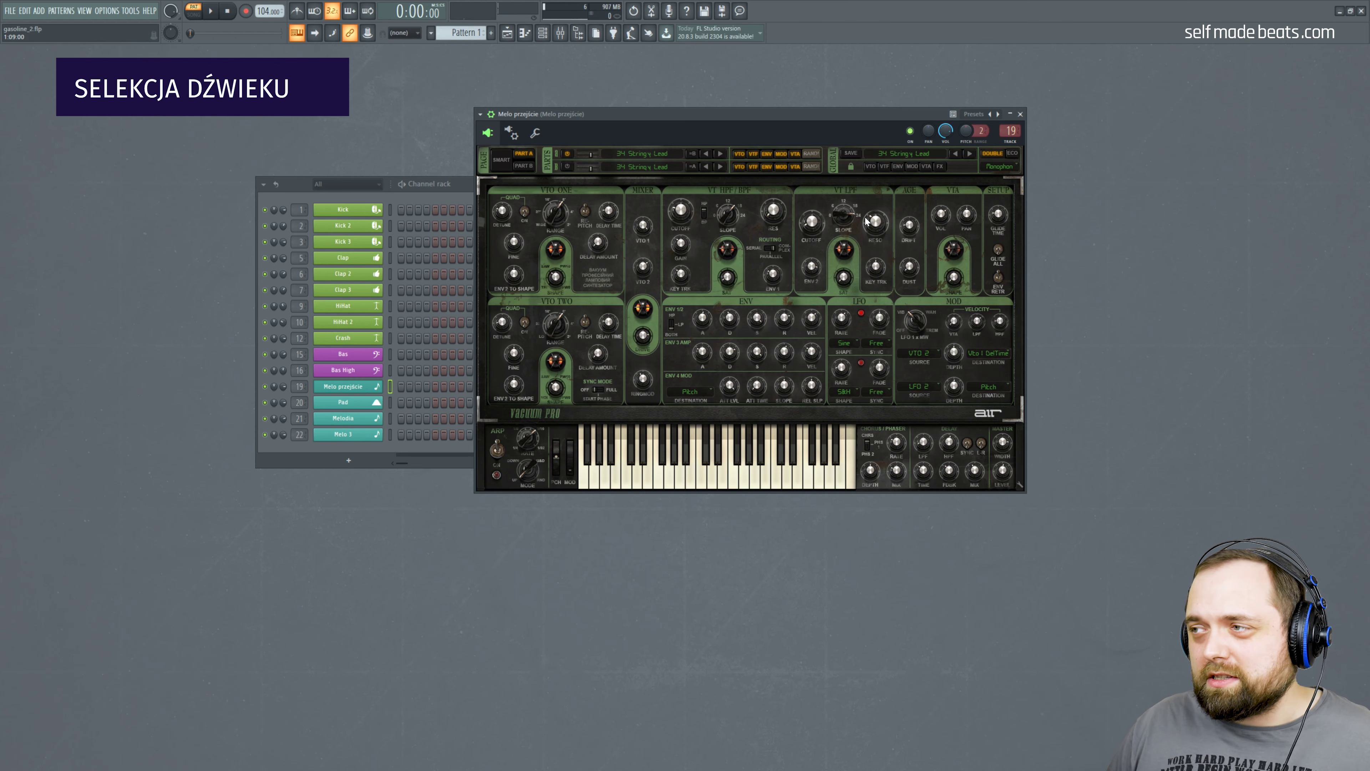
pyautogui.click(1020, 114)
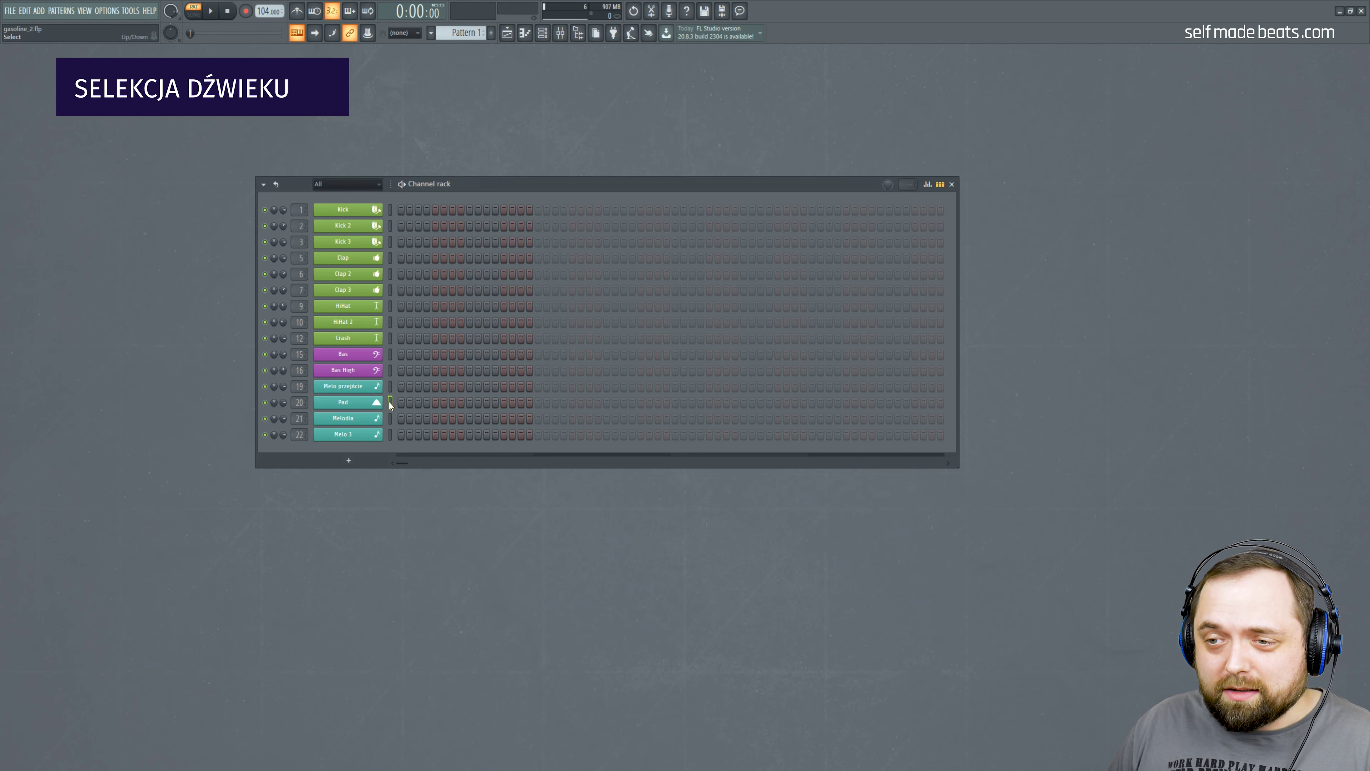
pyautogui.click(367, 405)
pyautogui.moveTo(462, 265); pyautogui.dragTo(559, 249)
pyautogui.press('w')
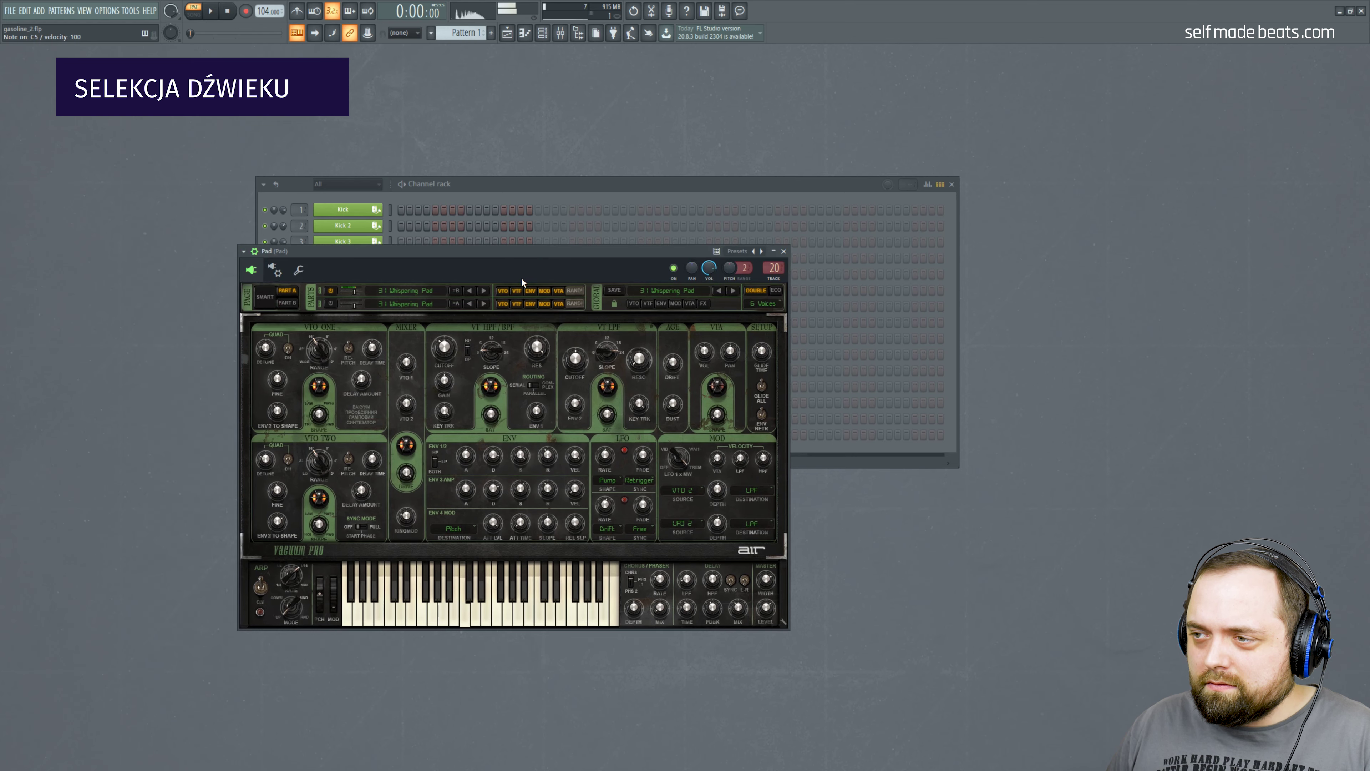
pyautogui.click(784, 252)
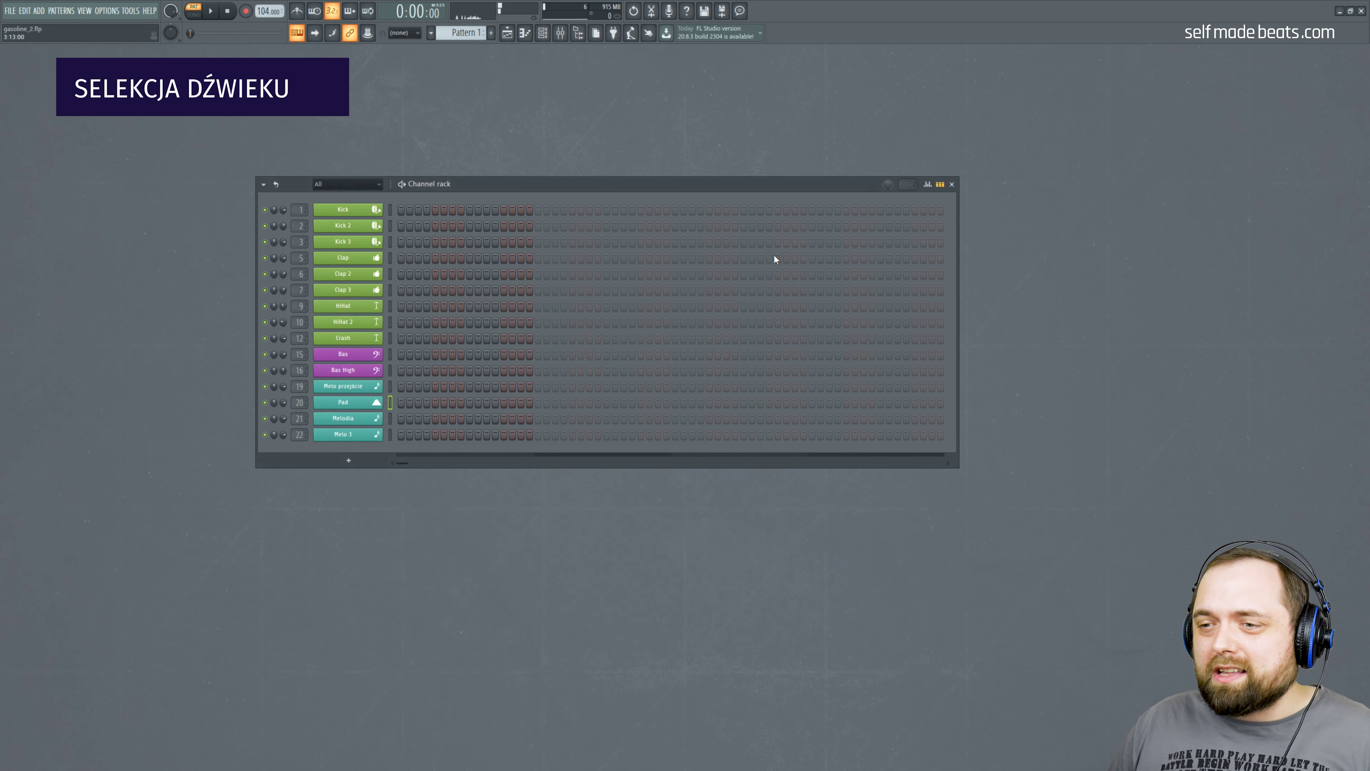
# Step: Audition the Melodia channel's FLEX preset, close its window and play a test note on the last melody channel
pyautogui.click(387, 419)
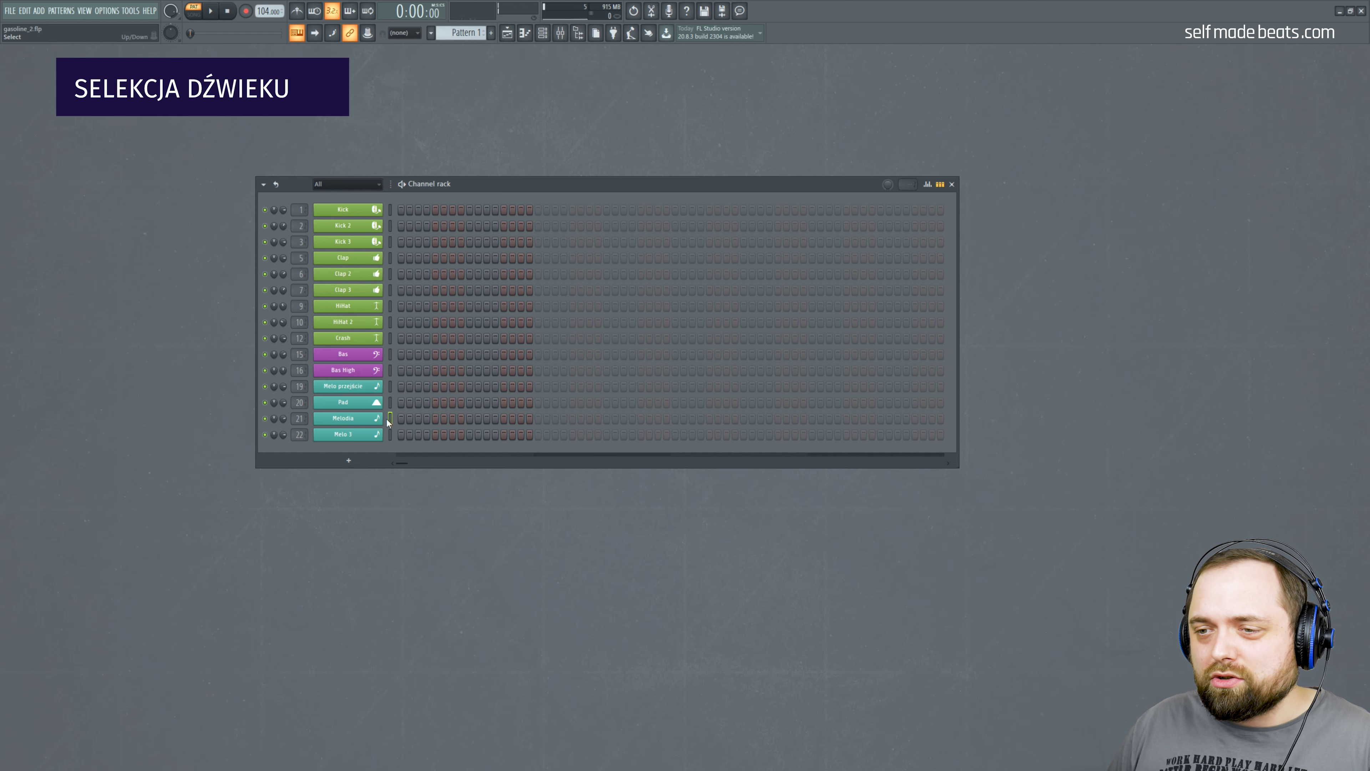
pyautogui.click(358, 421)
pyautogui.moveTo(430, 174); pyautogui.dragTo(702, 227)
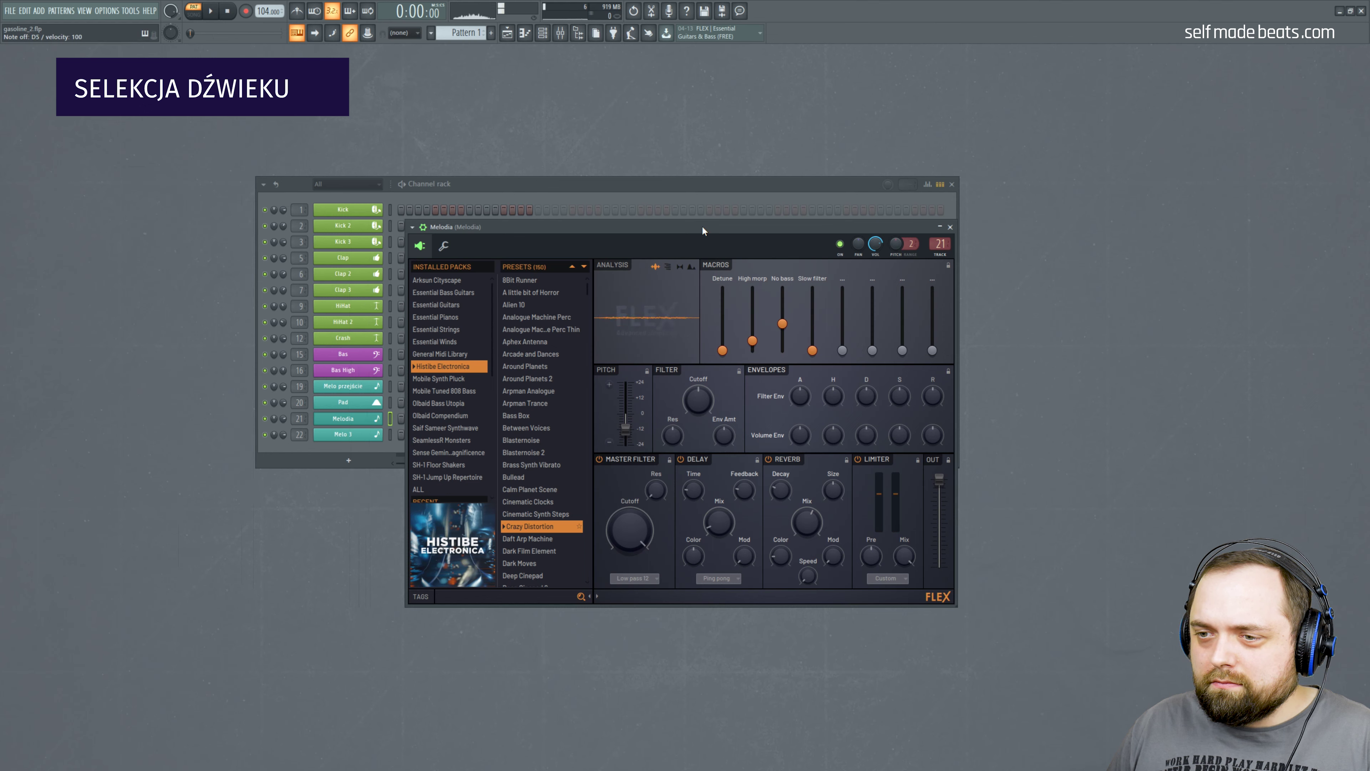
pyautogui.press('c')
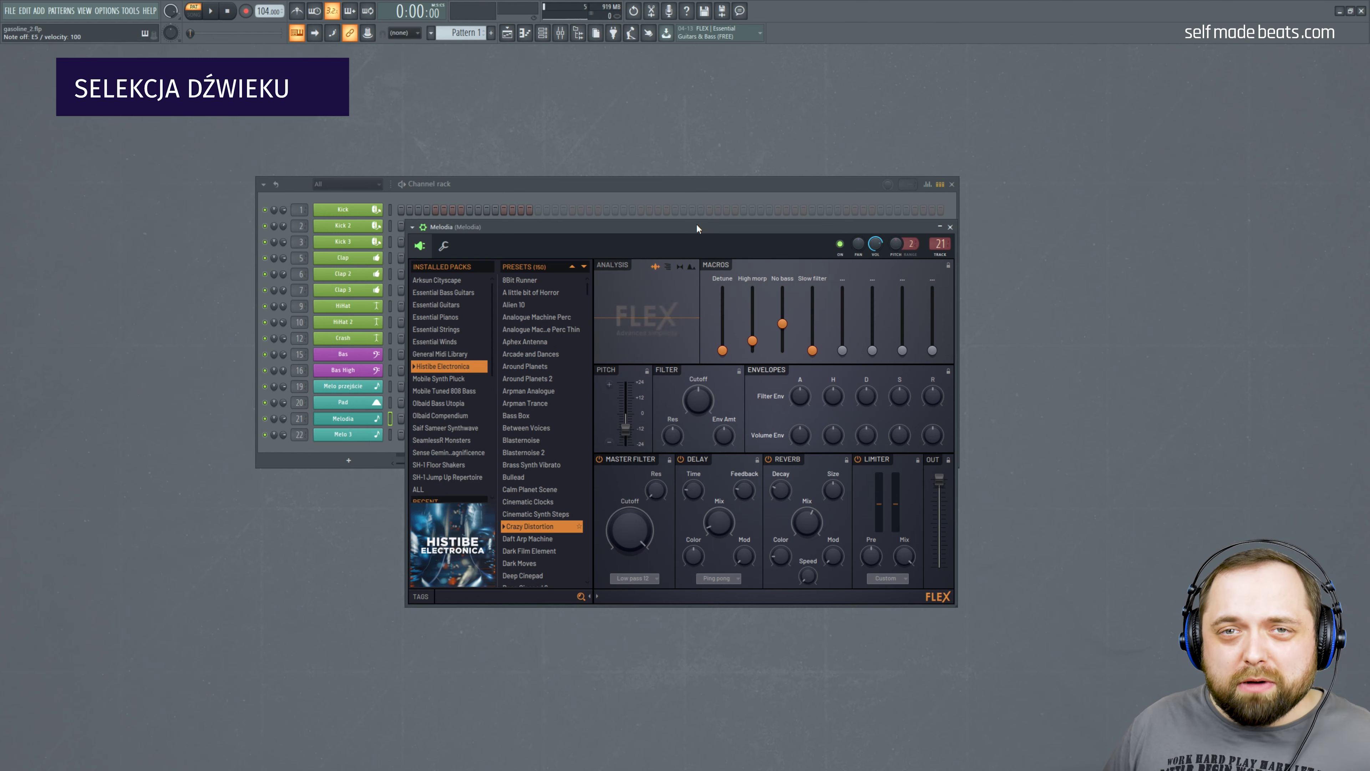
pyautogui.click(950, 227)
pyautogui.click(351, 436)
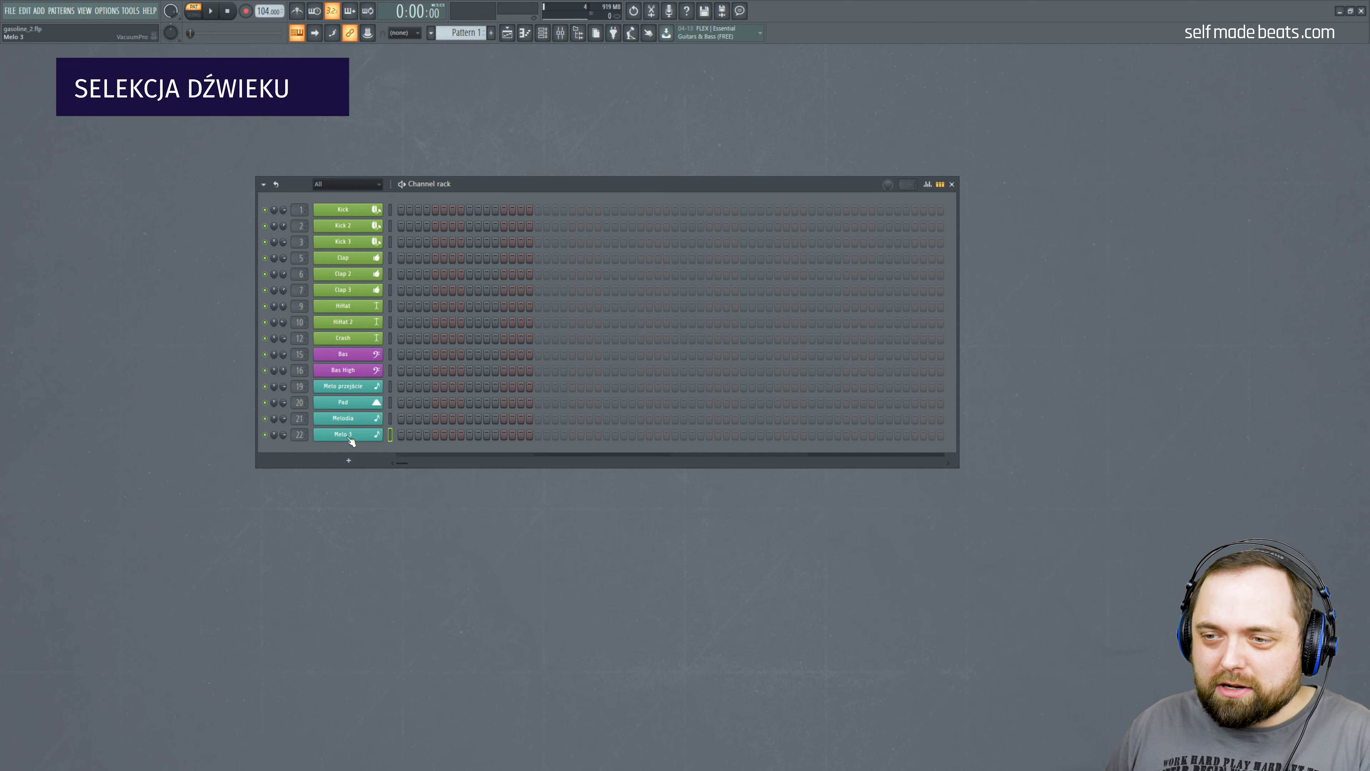
pyautogui.press('n')
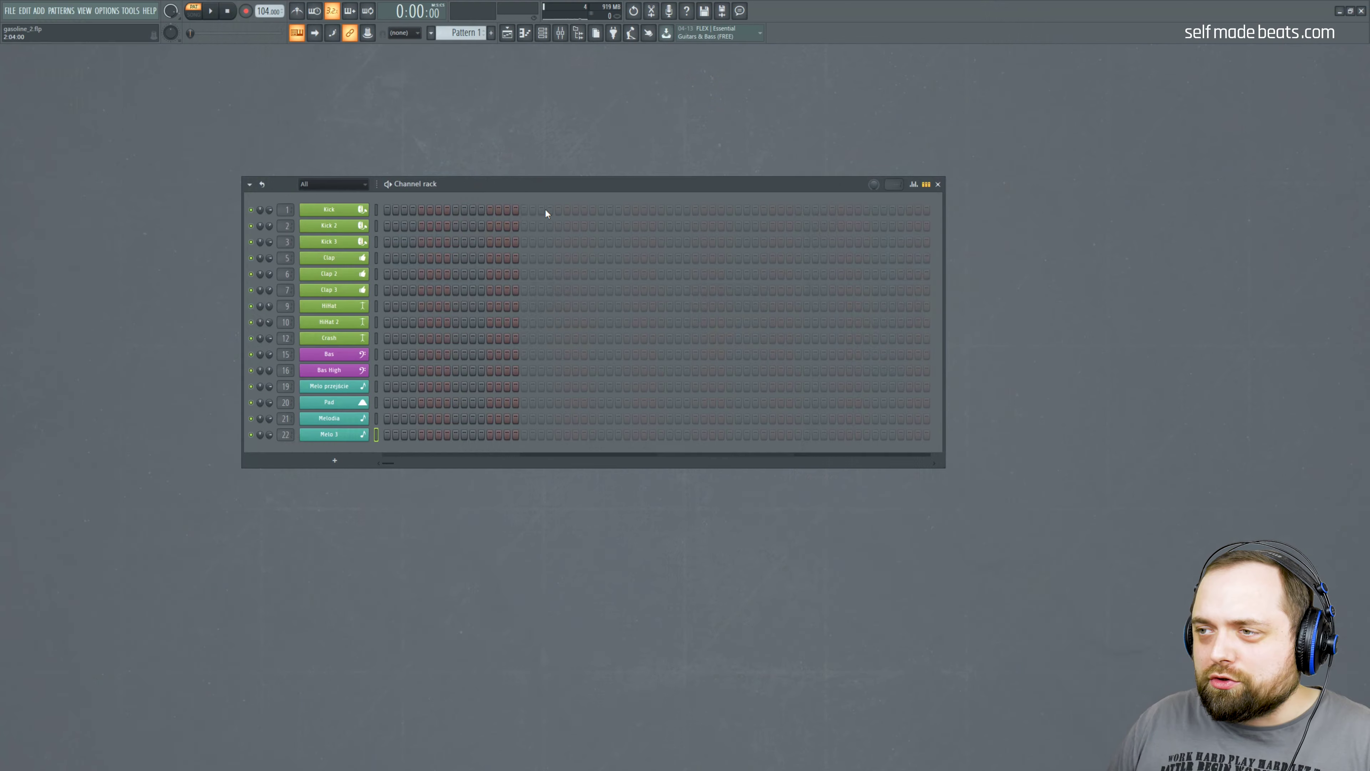
# Step: Extend the pattern to four bars with placeholder Kick steps, and fill the Kick channel with a hit every 4 steps
pyautogui.click(549, 210)
pyautogui.click(756, 209)
pyautogui.click(832, 210)
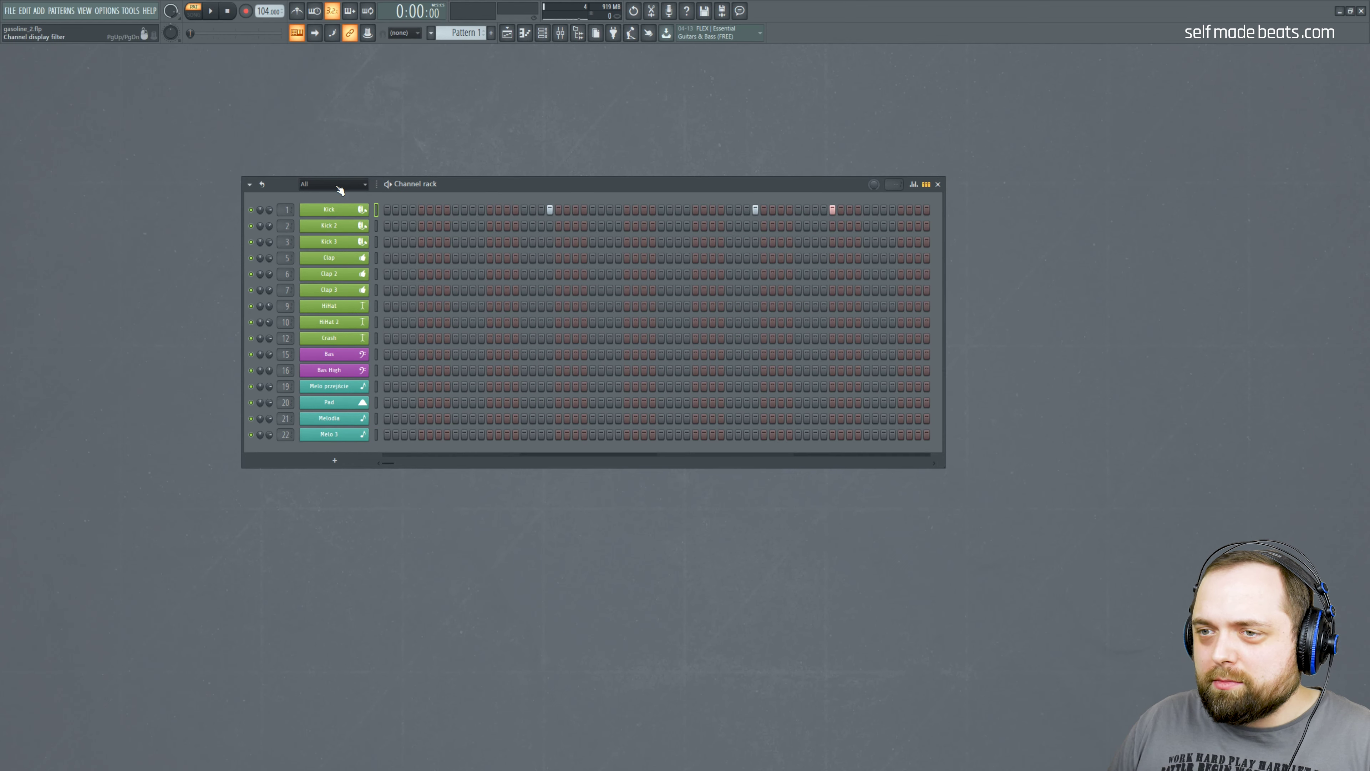
pyautogui.rightClick(350, 210)
pyautogui.click(500, 254)
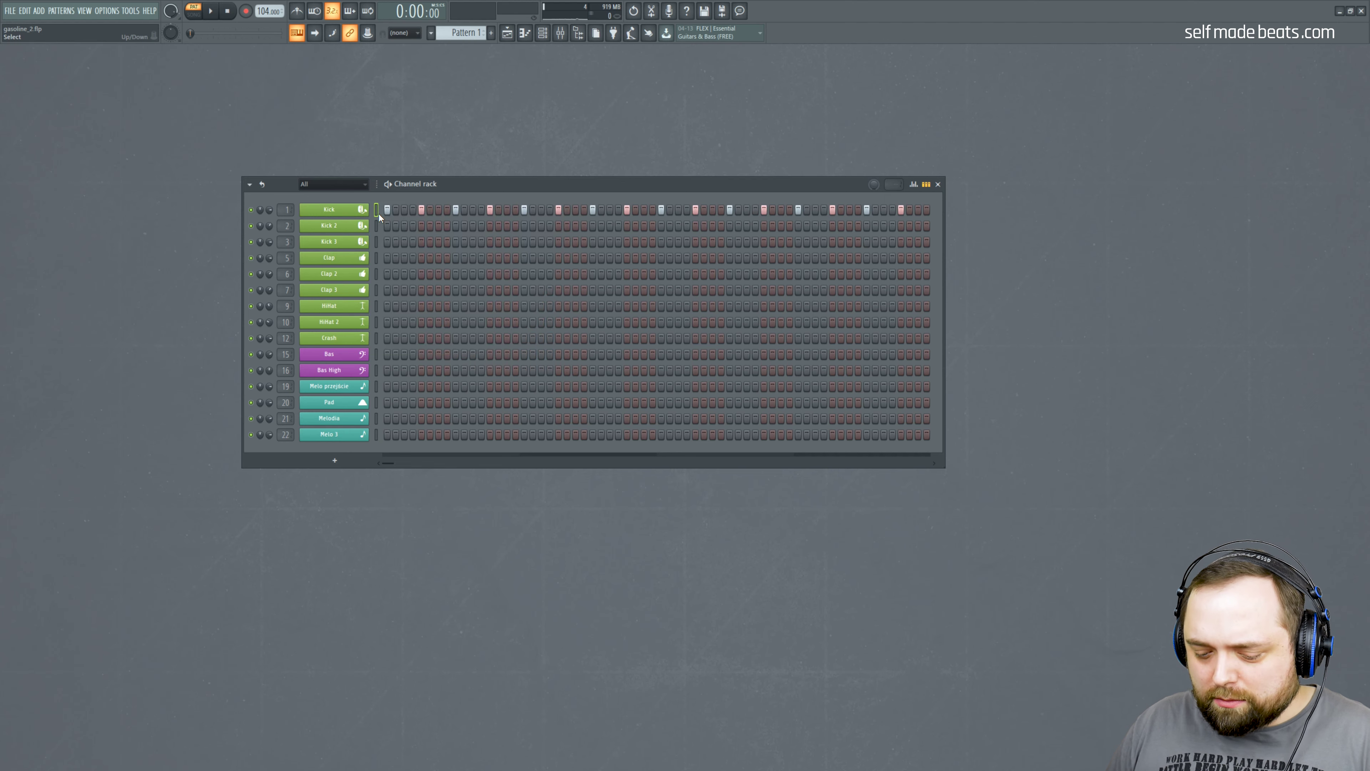
# Step: Paste the Kick channel's step pattern into the Kick 2 and Kick 3 channels
pyautogui.click(378, 224)
pyautogui.hotkey('ctrl', 'v')
pyautogui.click(376, 237)
pyautogui.hotkey('ctrl', 'v')
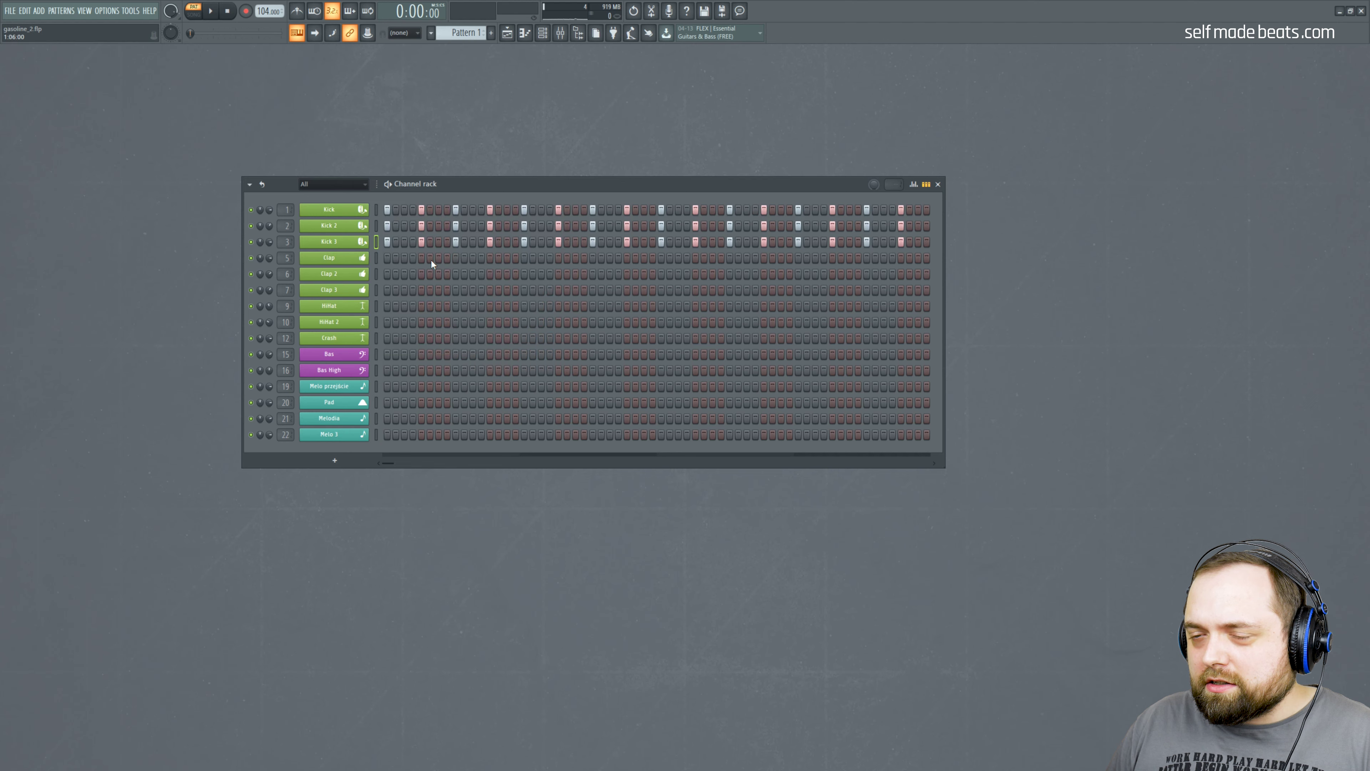
# Step: Fill the Clap channel with a hit every 8 steps and shift the hits so the first falls on step 5
pyautogui.rightClick(370, 257)
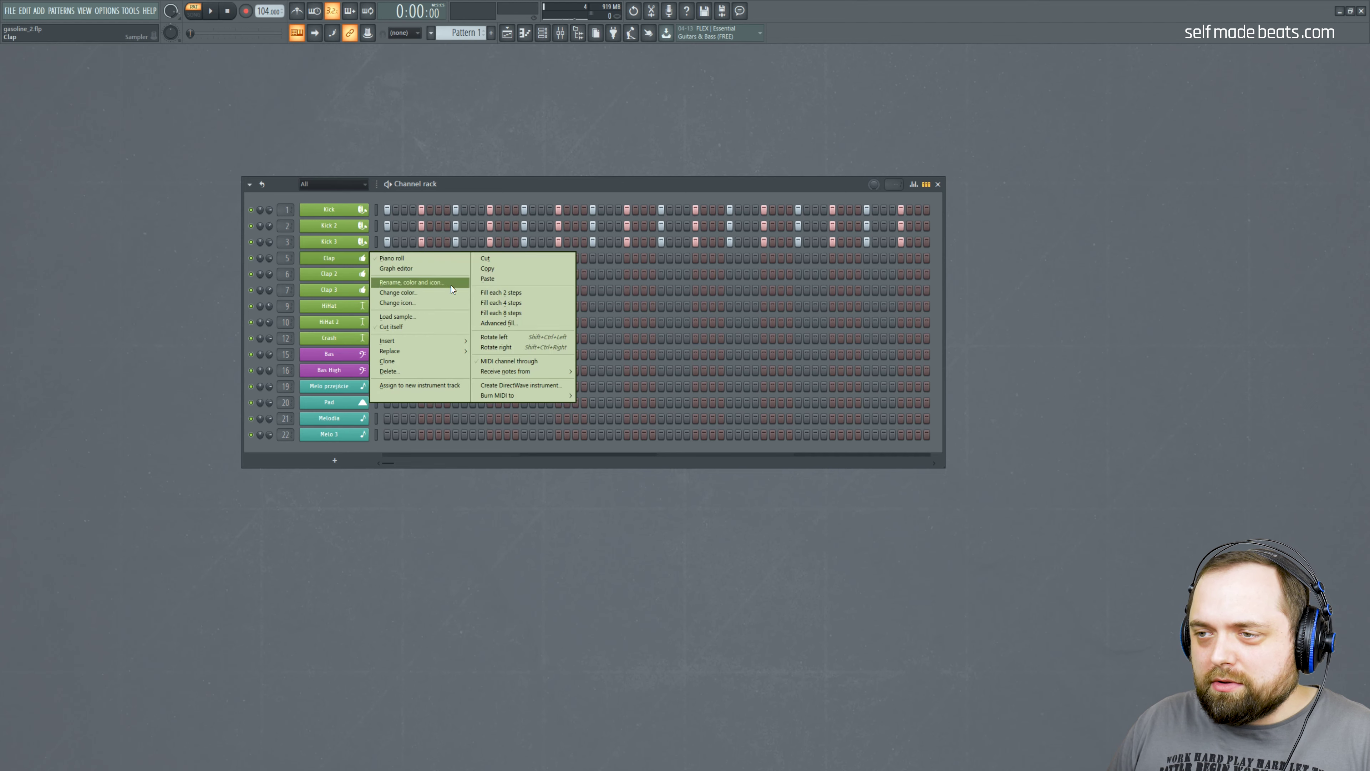
pyautogui.click(503, 305)
pyautogui.keyDown('shift'); pyautogui.scroll(-4, 504, 312); pyautogui.keyUp('shift')
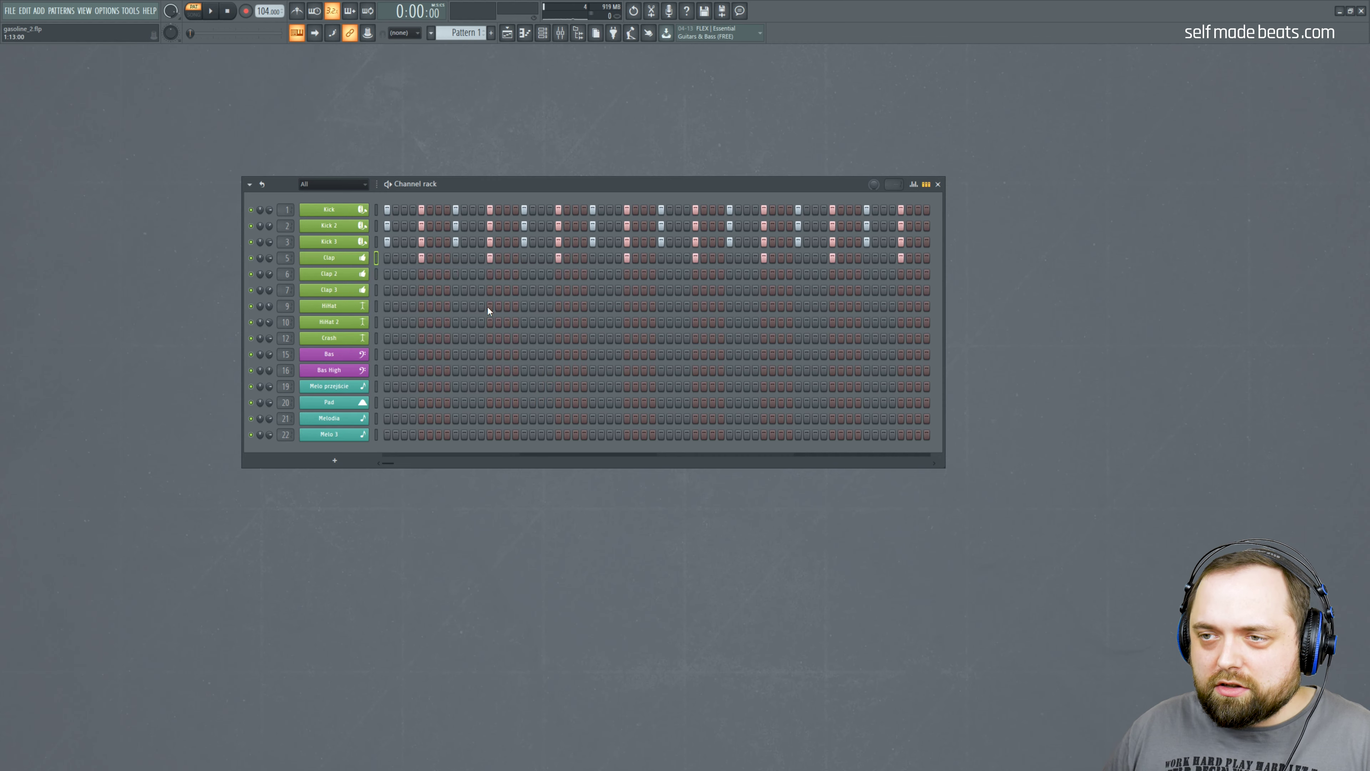
# Step: Move all Clap notes one step earlier in the piano roll and return to the channel rack
pyautogui.rightClick(370, 257)
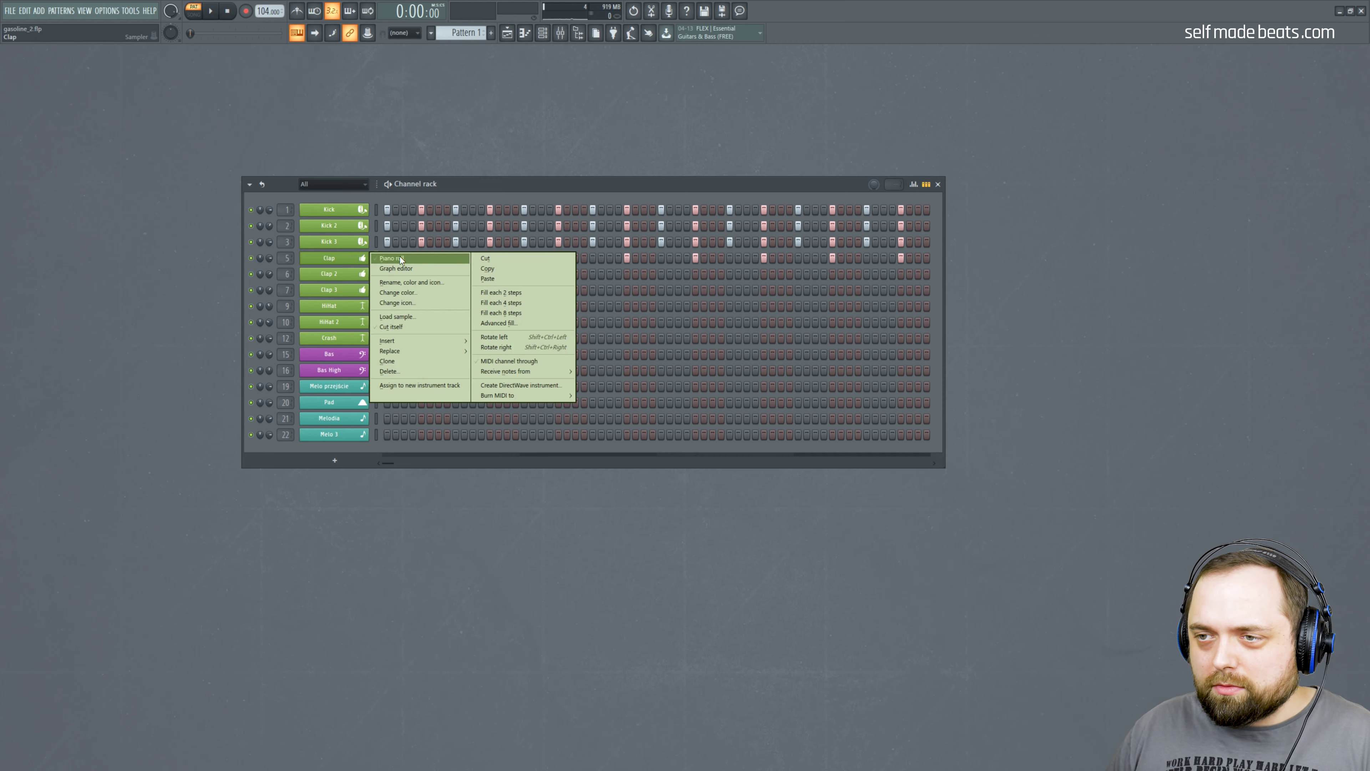
pyautogui.click(400, 261)
pyautogui.hotkey('ctrl', 'a')
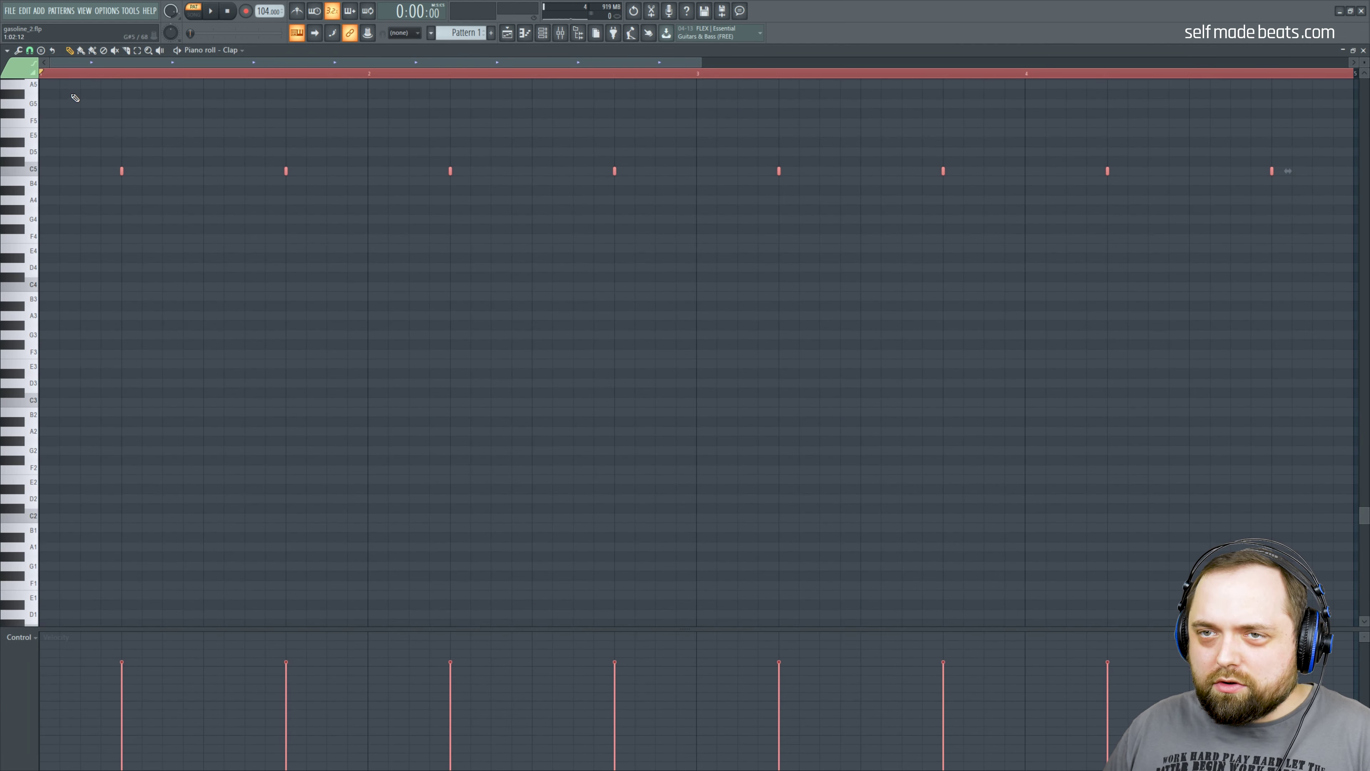
pyautogui.keyDown('ctrl'); pyautogui.scroll(5, 80, 75); pyautogui.keyUp('ctrl')
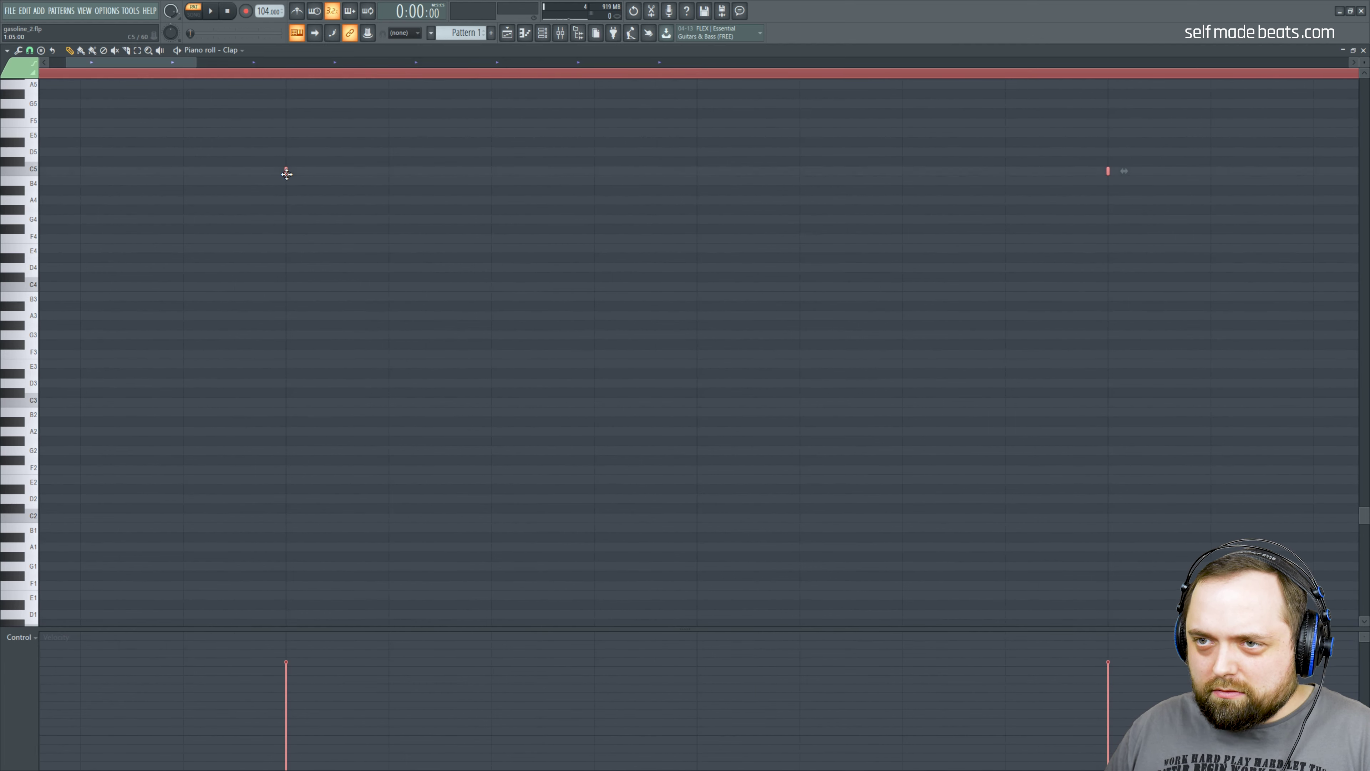
pyautogui.moveTo(285, 171); pyautogui.dragTo(275, 171)
pyautogui.press('F7')
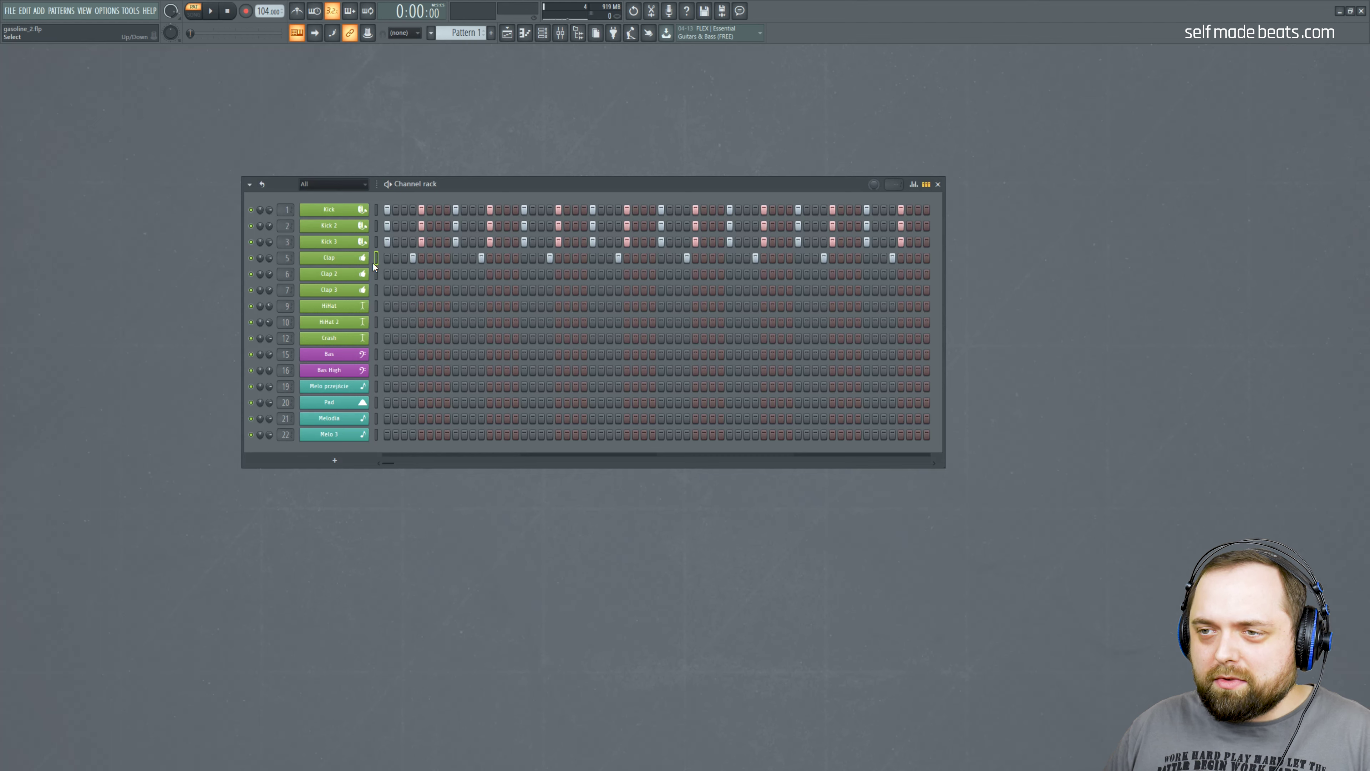
# Step: Copy the Clap channel's pattern into the Clap 2 and Clap 3 channels
pyautogui.hotkey('ctrl', 'c')
pyautogui.click(376, 273)
pyautogui.hotkey('ctrl', 'v')
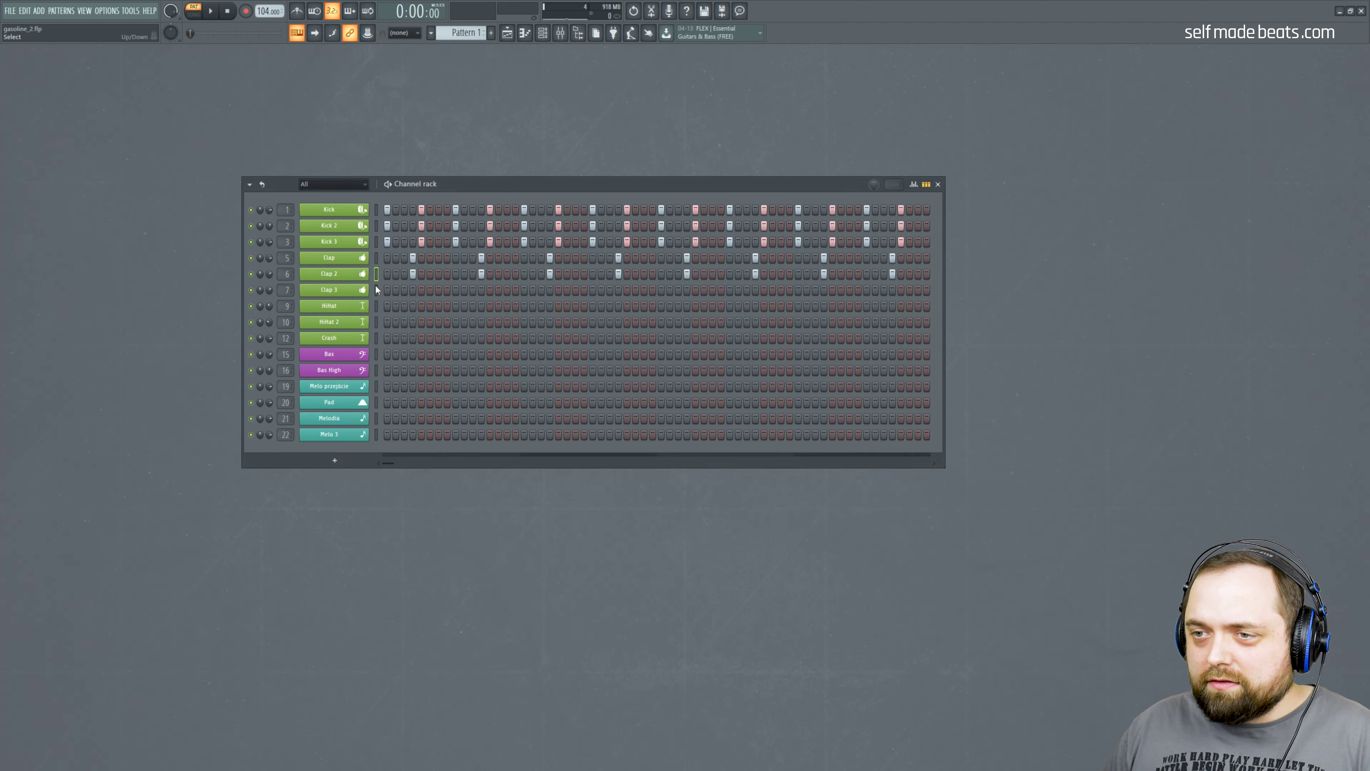
pyautogui.click(377, 286)
pyautogui.hotkey('ctrl', 'v')
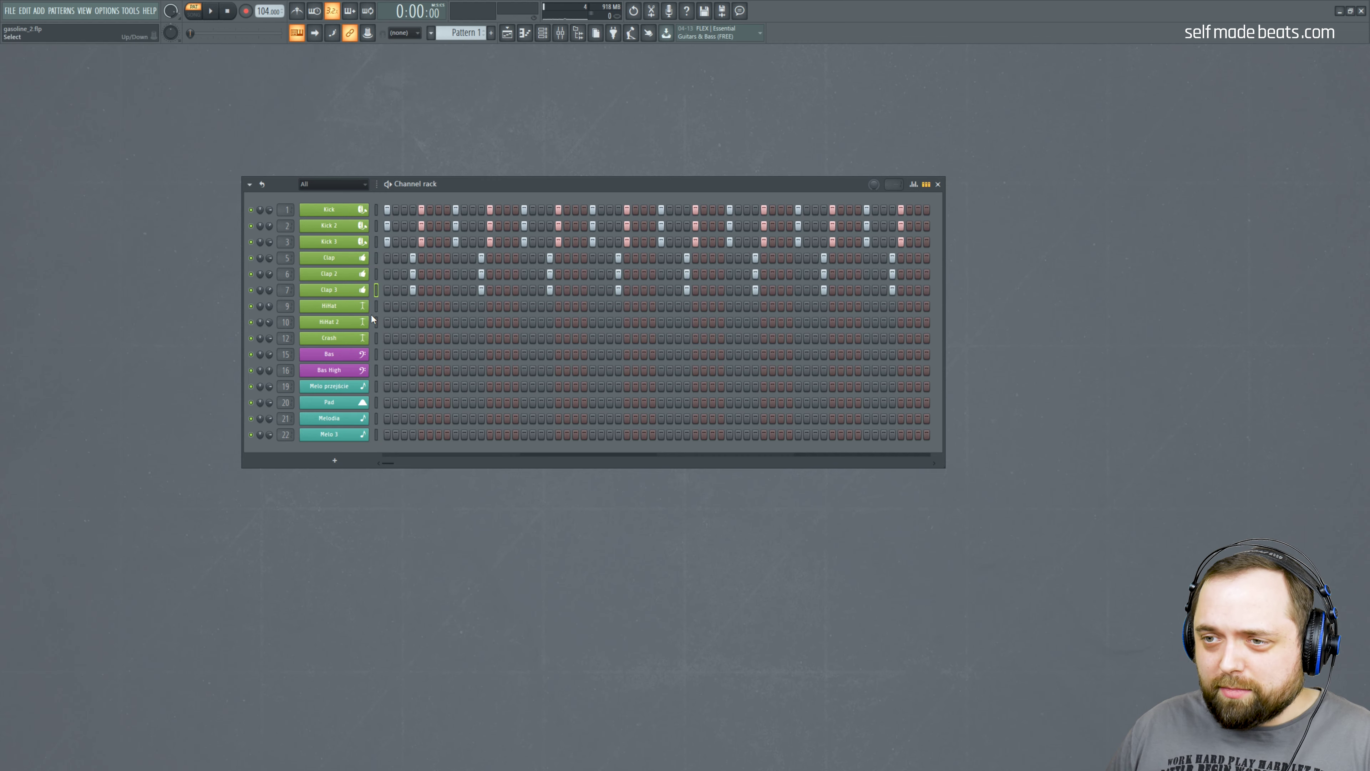
# Step: Add three HiHat notes at C5 on steps 3, 4 and 5, lowering the second's velocity strongly and the third's slightly
pyautogui.rightClick(356, 309)
pyautogui.click(390, 308)
pyautogui.scroll(1, 89, 61)
pyautogui.click(141, 170)
pyautogui.click(191, 171)
pyautogui.click(242, 171)
pyautogui.moveTo(193, 702); pyautogui.dragTo(199, 753)
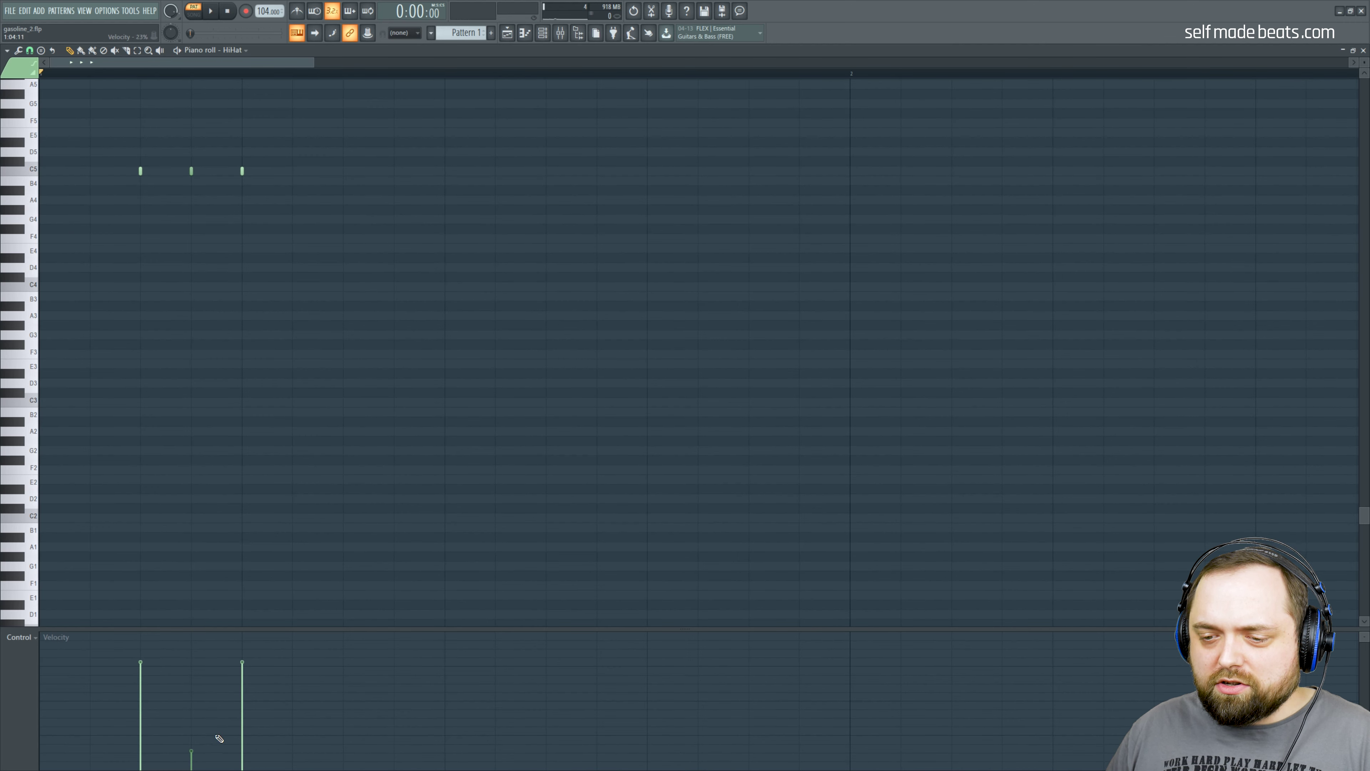
pyautogui.click(242, 695)
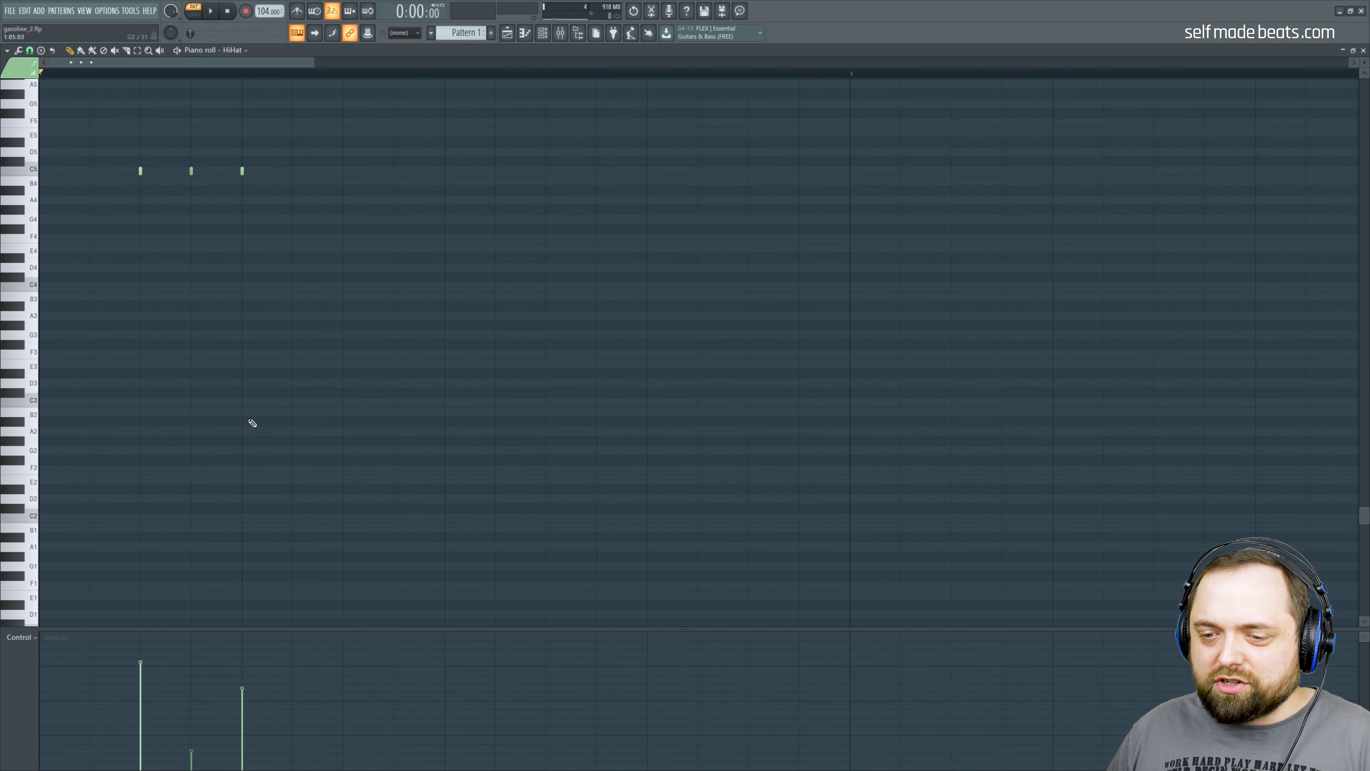
# Step: Repeat the three-note HiHat figure every 4 steps until it occurs four times, and add a C5 note at the pattern start
pyautogui.scroll(-2, 218, 80)
pyautogui.scroll(-1, 218, 77)
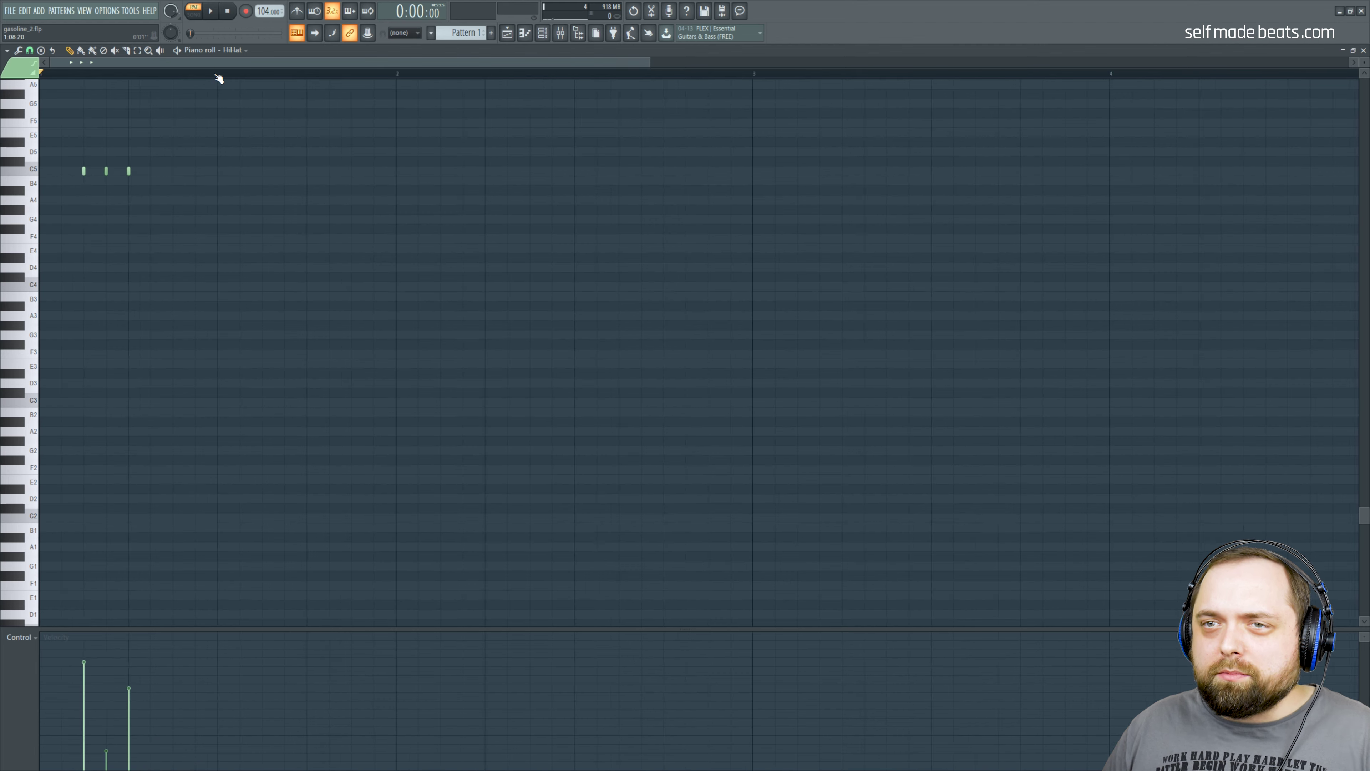
pyautogui.moveTo(169, 214); pyautogui.dragTo(170, 172)
pyautogui.moveTo(339, 147); pyautogui.dragTo(259, 169)
pyautogui.keyDown('ctrl'); pyautogui.click(264, 125); pyautogui.keyUp('ctrl')
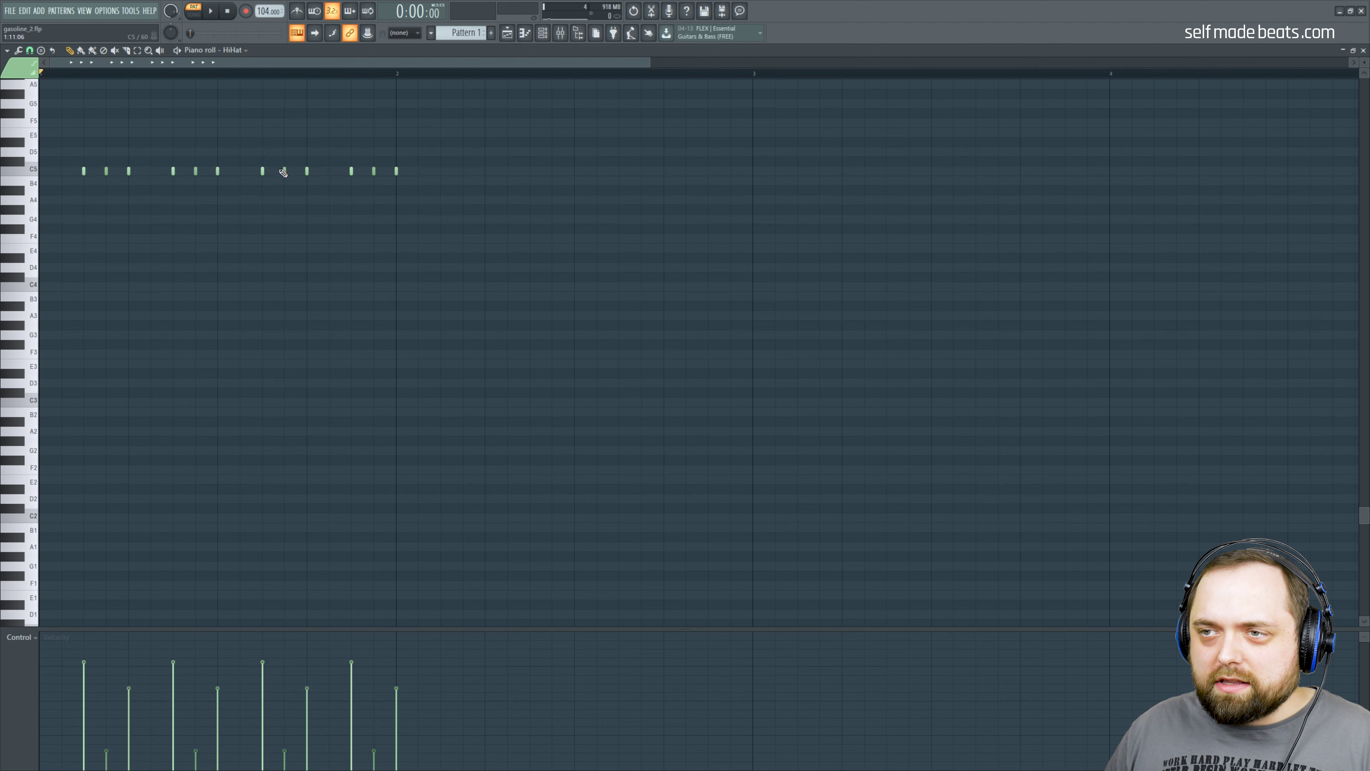
pyautogui.moveTo(374, 171); pyautogui.dragTo(40, 171)
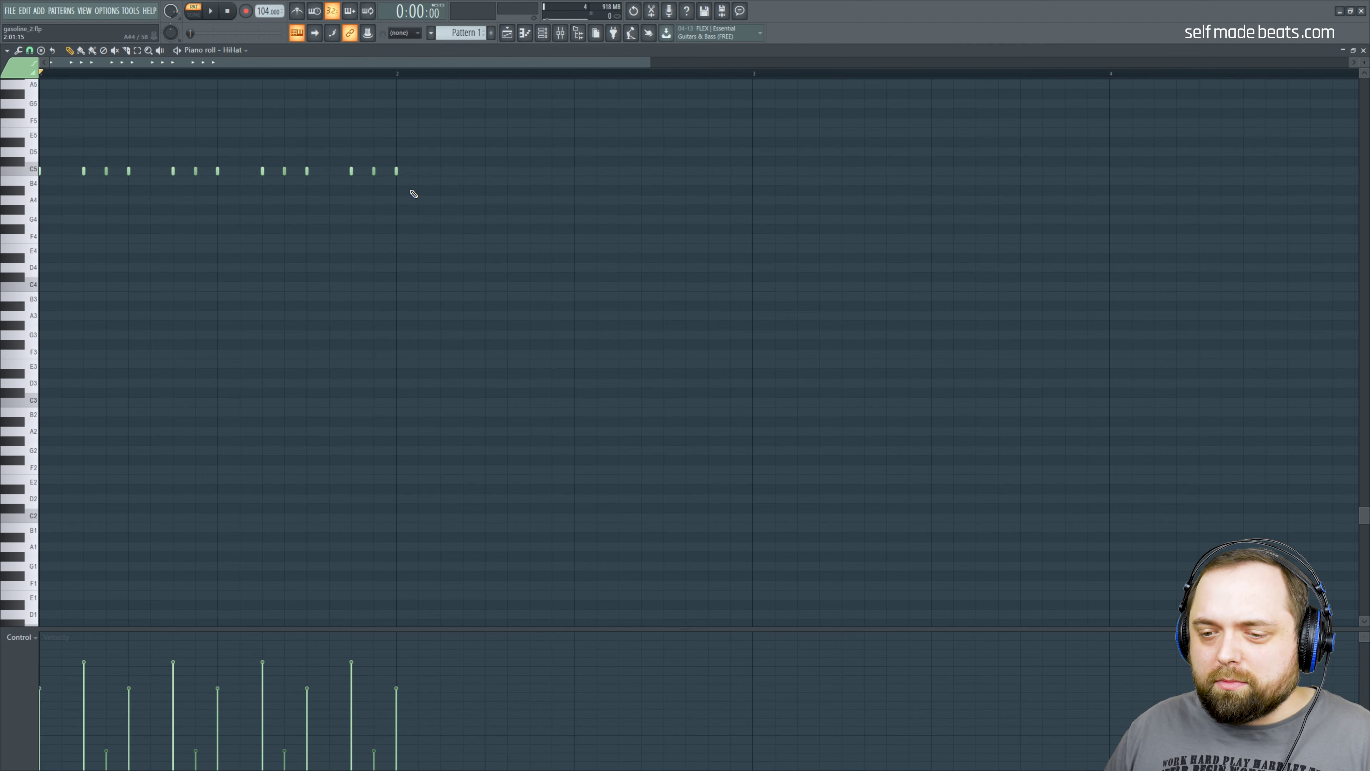
# Step: Delete the HiHat note at the start of bar 2 and repeat bar 1 three times to fill four bars, returning to the channel rack
pyautogui.rightClick(396, 171)
pyautogui.moveTo(399, 74); pyautogui.dragTo(40, 74)
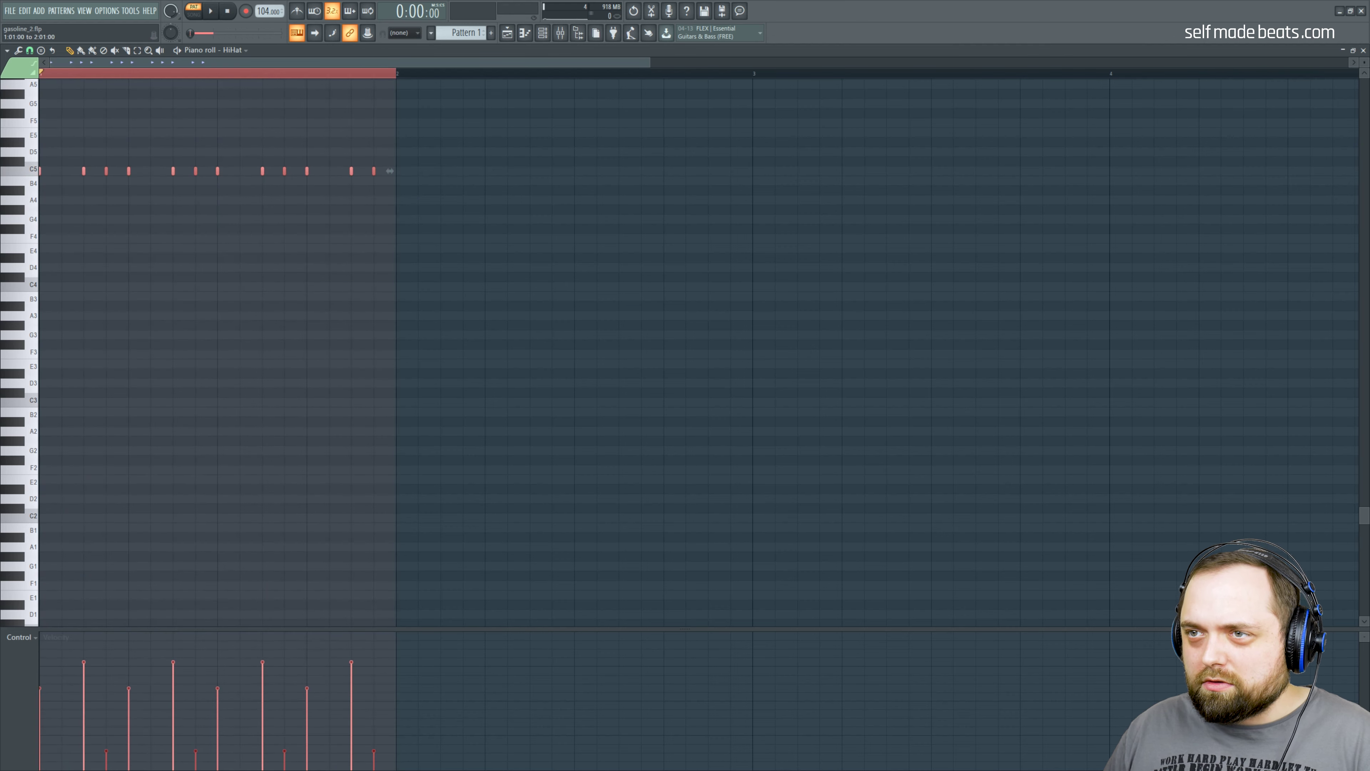
pyautogui.hotkey('ctrl', 'b')
pyautogui.hotkey('ctrl', 'b')
pyautogui.hotkey('ctrl', 'b')
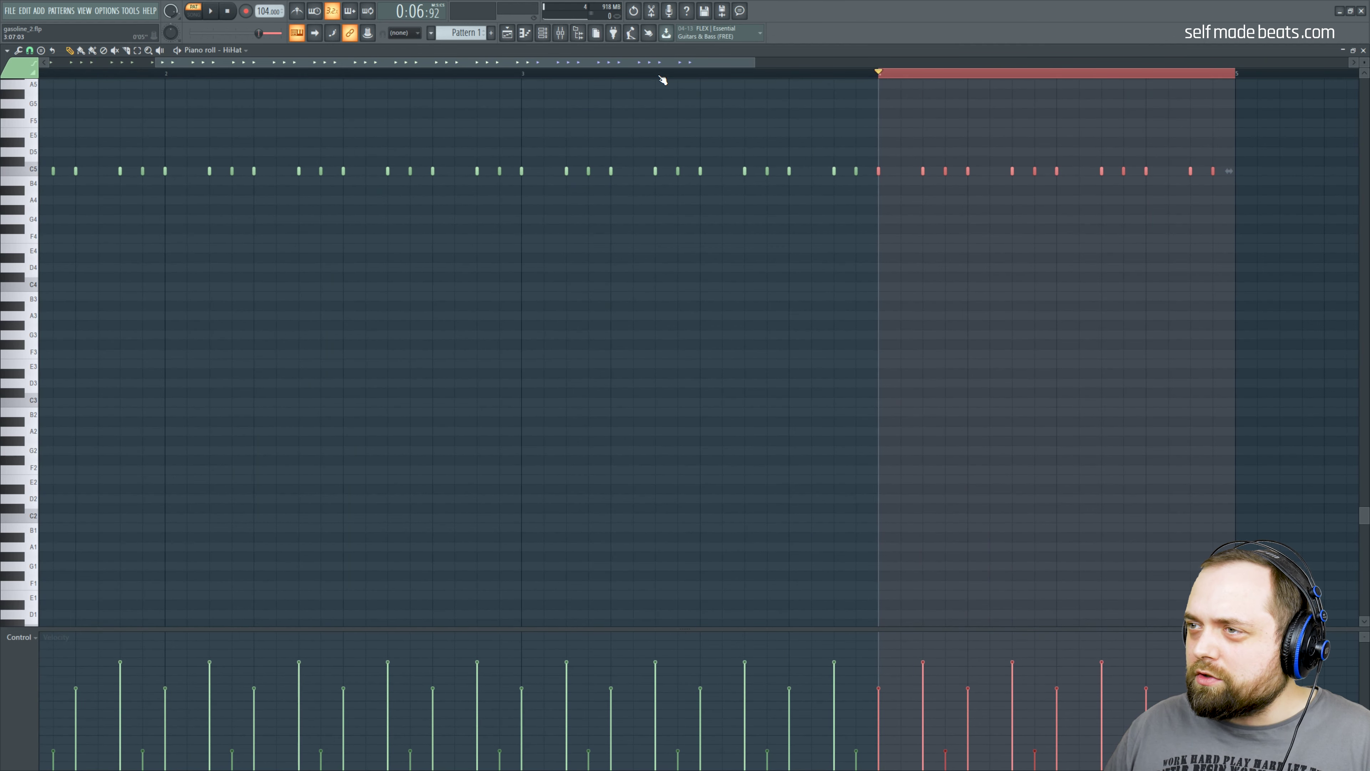
pyautogui.doubleClick(660, 76)
pyautogui.scroll(-5, 663, 78)
pyautogui.press('Home')
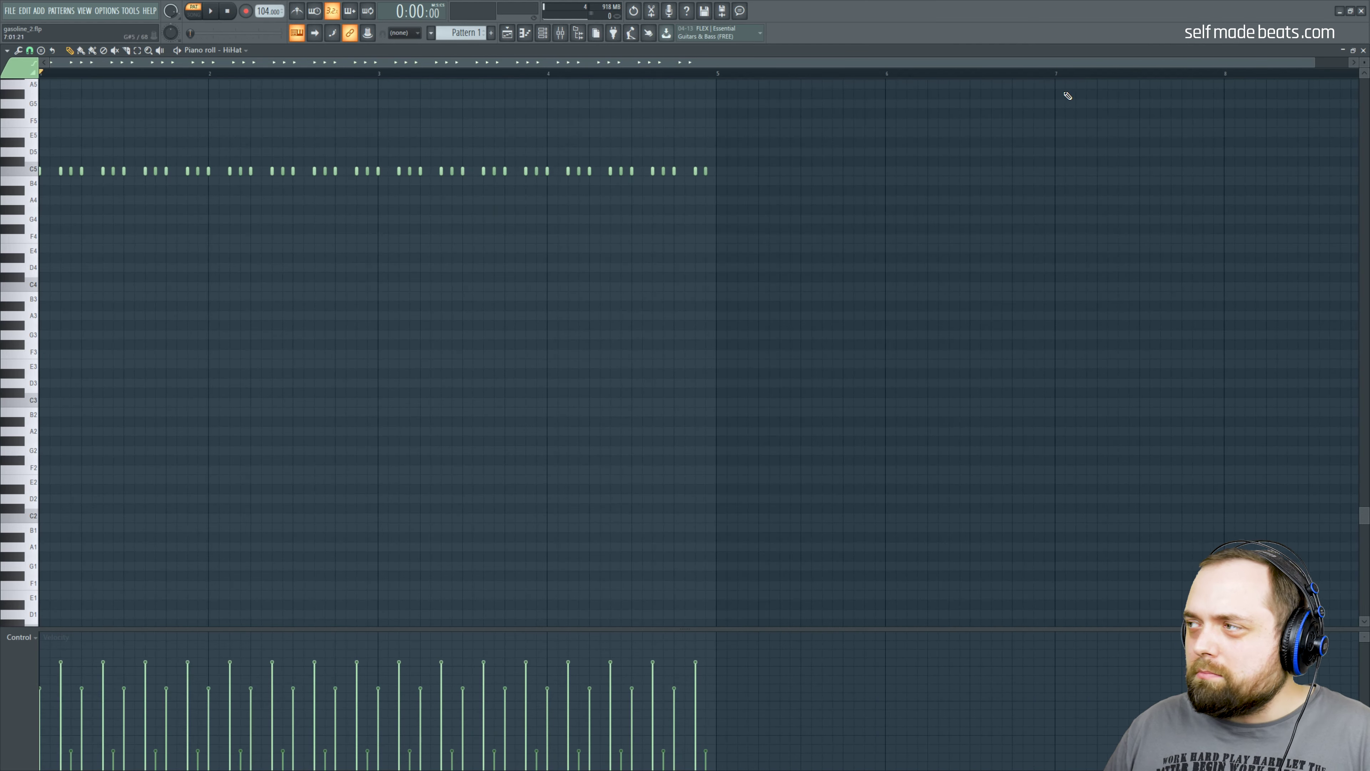
pyautogui.click(1363, 51)
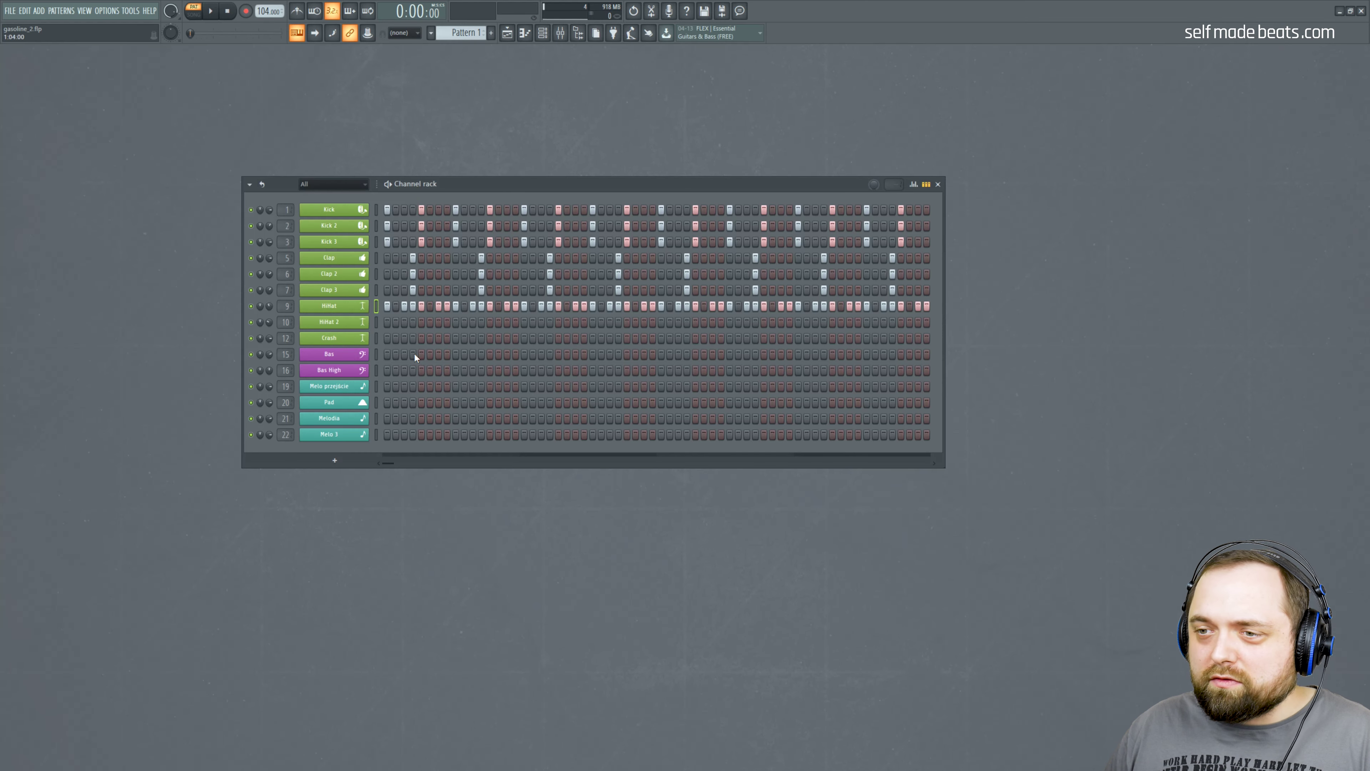
# Step: Copy the HiHat pattern into the HiHat 2 channel and add a Crash hit on the first step
pyautogui.click(376, 323)
pyautogui.hotkey('ctrl', 'v')
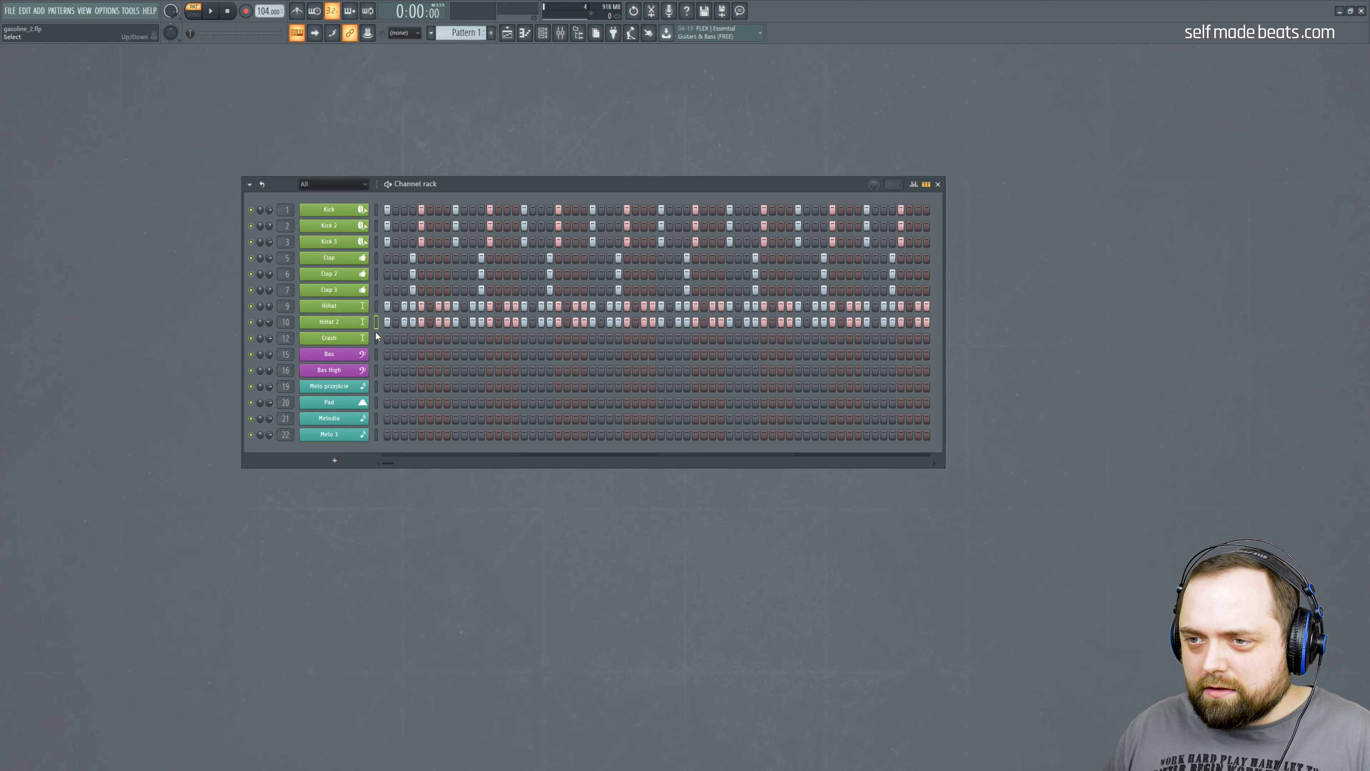
pyautogui.click(376, 339)
pyautogui.click(387, 338)
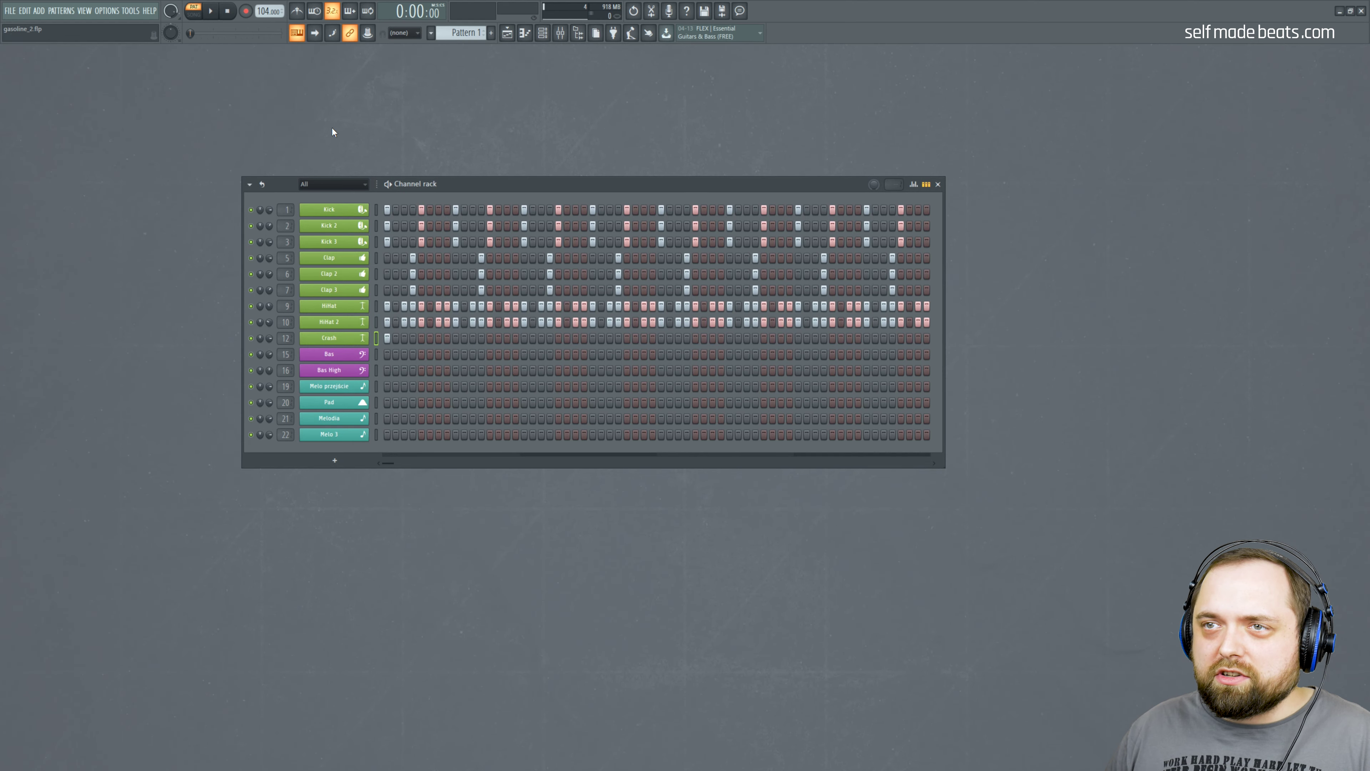
# Step: Play back the drum pattern and stop it after listening
pyautogui.click(211, 11)
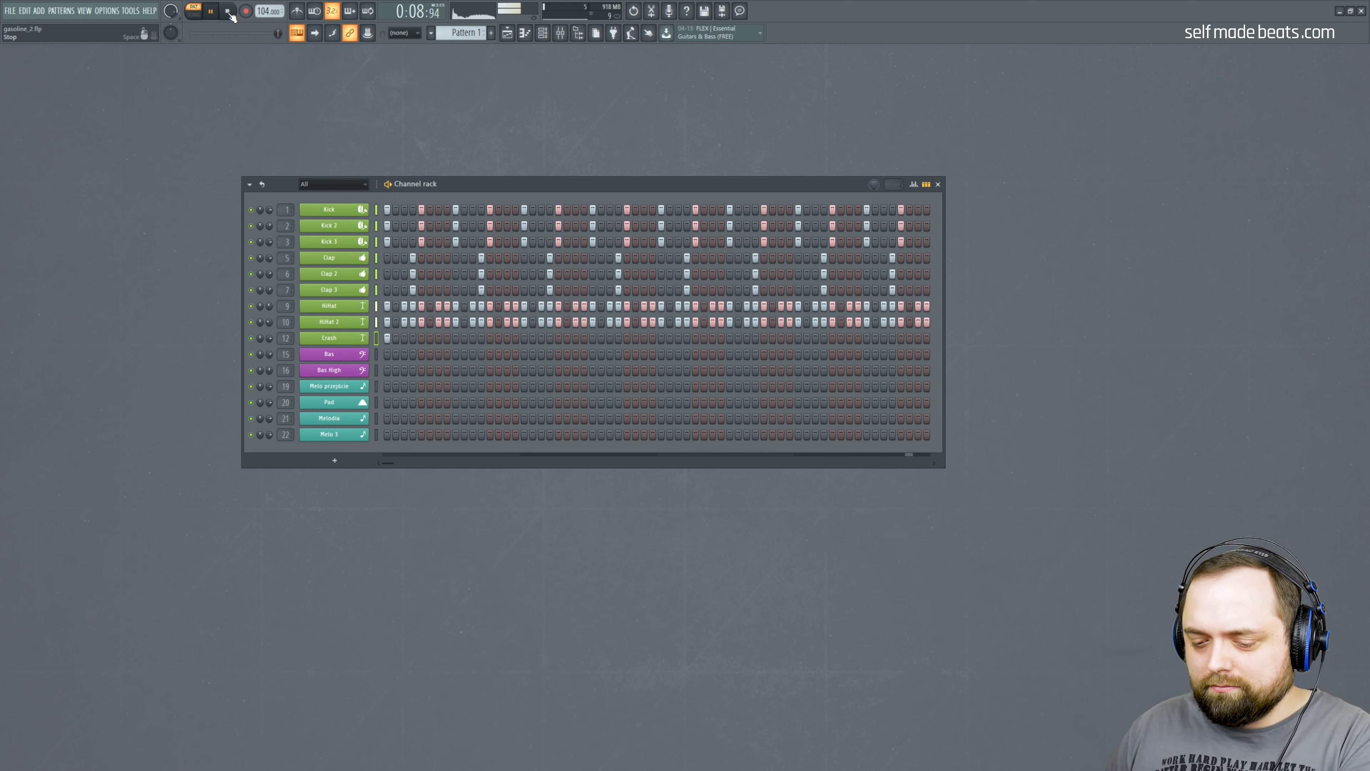
pyautogui.click(229, 13)
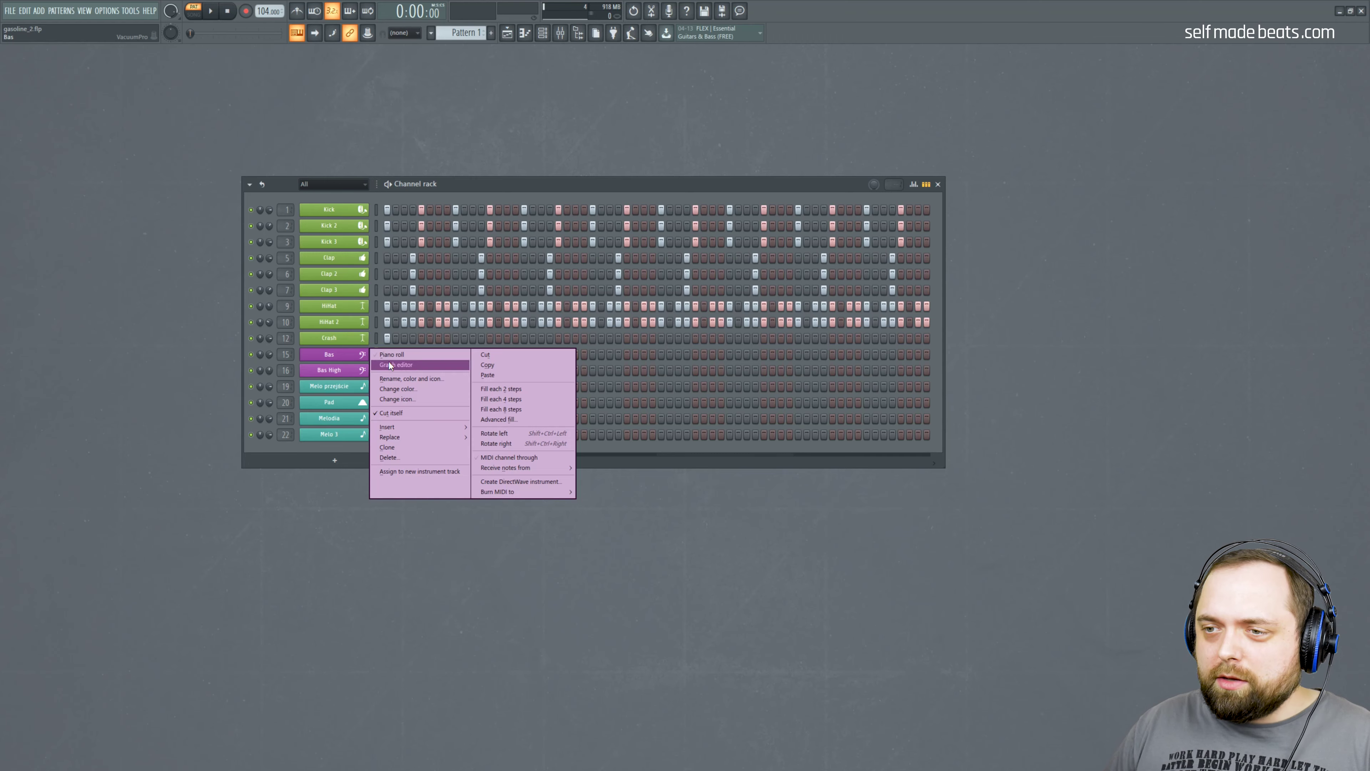
# Step: In the Bas piano roll, draw one-step notes in bar 1: F3 on 1, E3 on 2–9 and 11–12, C4 on 13, F3 on 14–16
pyautogui.click(395, 355)
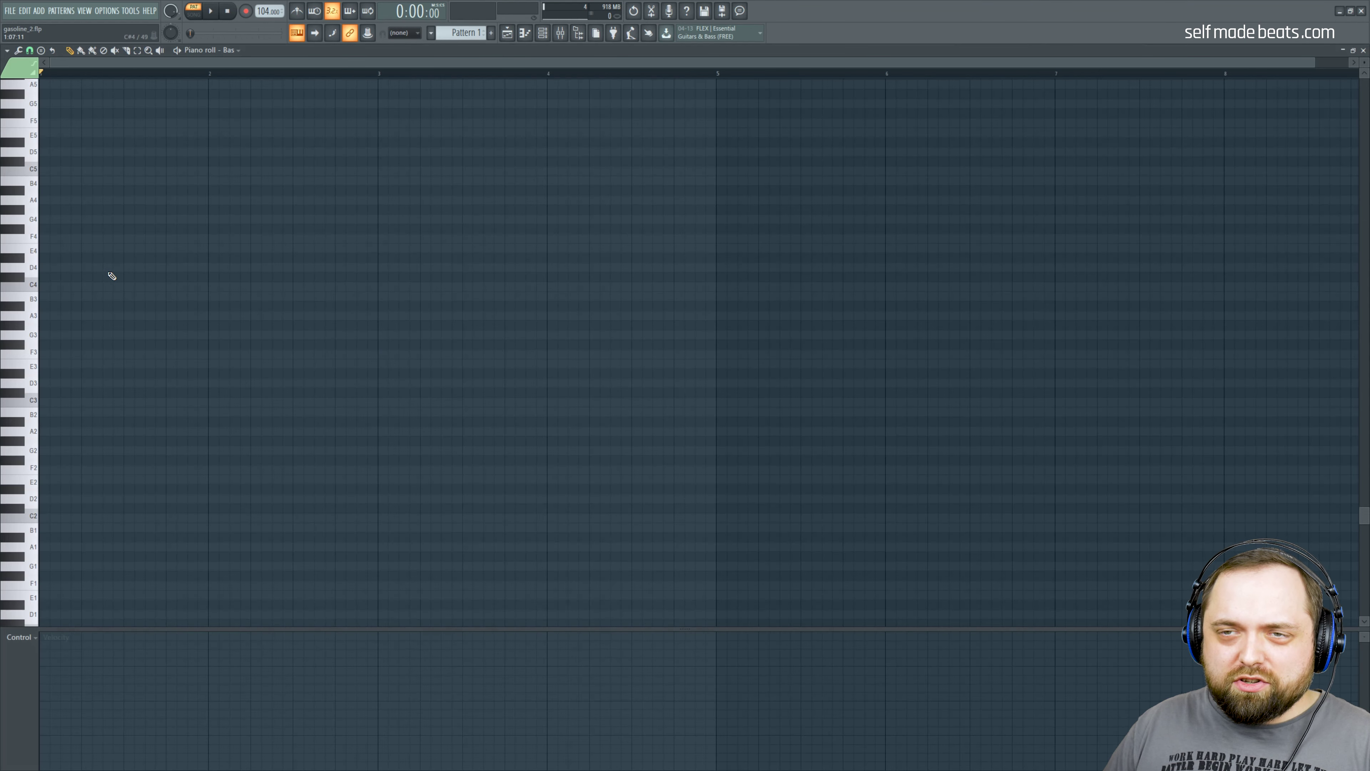
pyautogui.scroll(3, 108, 71)
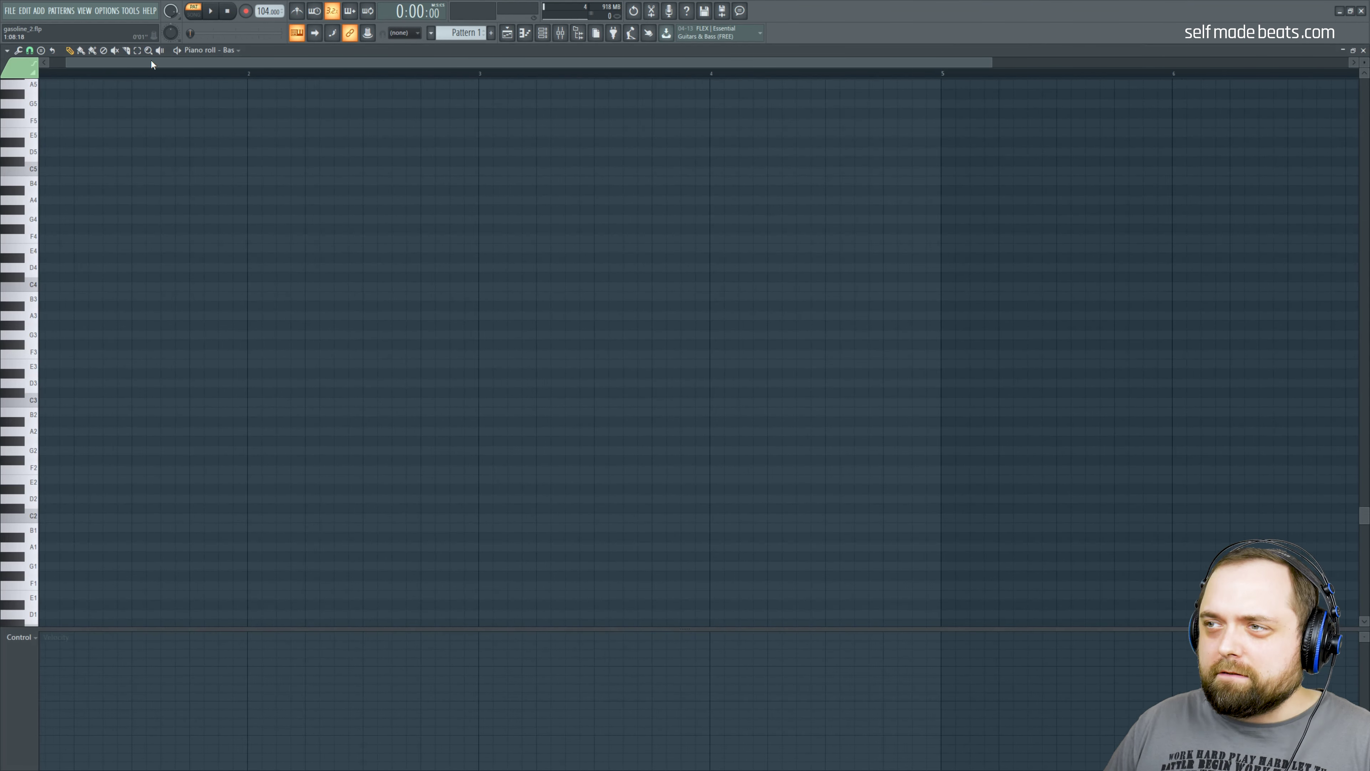
pyautogui.moveTo(169, 63); pyautogui.dragTo(108, 68)
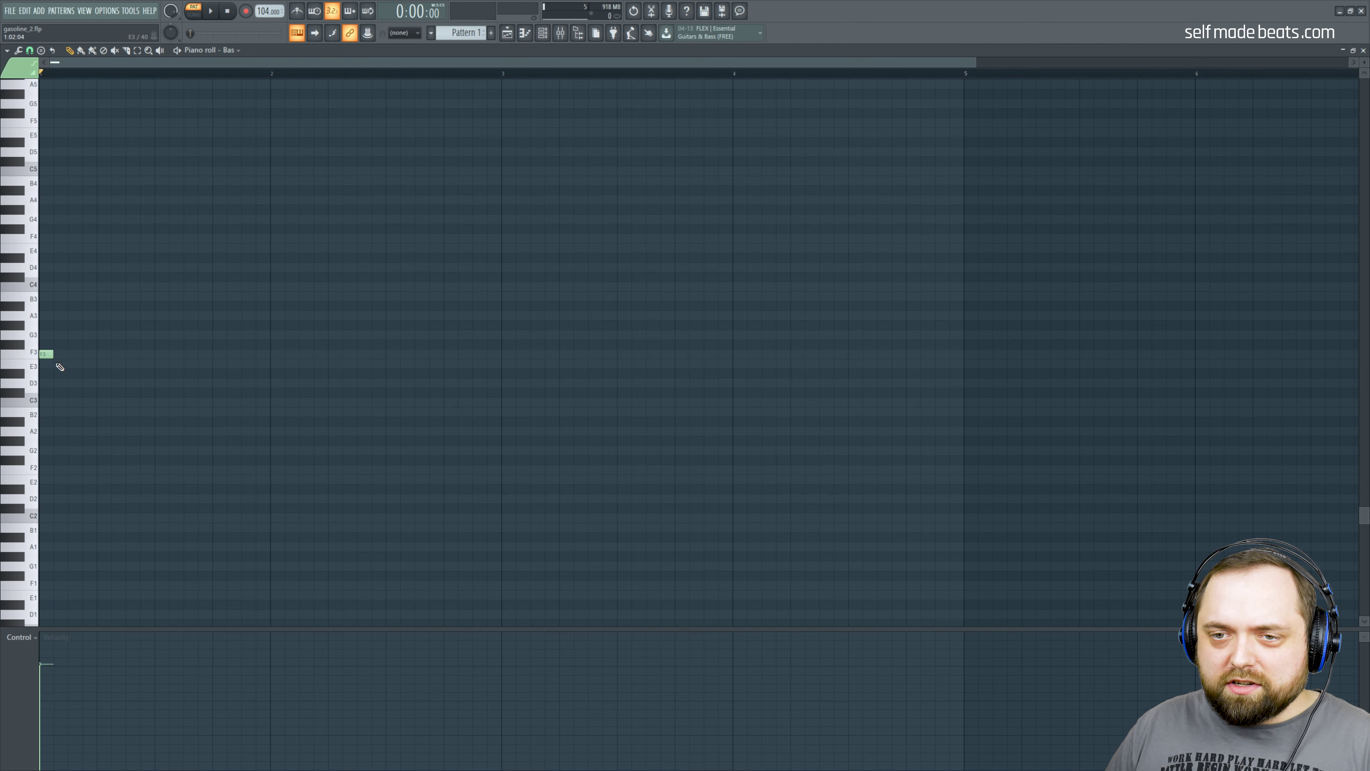
pyautogui.moveTo(60, 367); pyautogui.dragTo(162, 365)
pyautogui.click(162, 365)
pyautogui.click(190, 366)
pyautogui.click(208, 366)
pyautogui.click(216, 287)
pyautogui.click(233, 354)
pyautogui.click(247, 354)
pyautogui.click(259, 354)
# Step: Duplicate the Bas notes of bar 1 into bar 2 and raise the copied C4 note to E4
pyautogui.hotkey('ctrl', 'a')
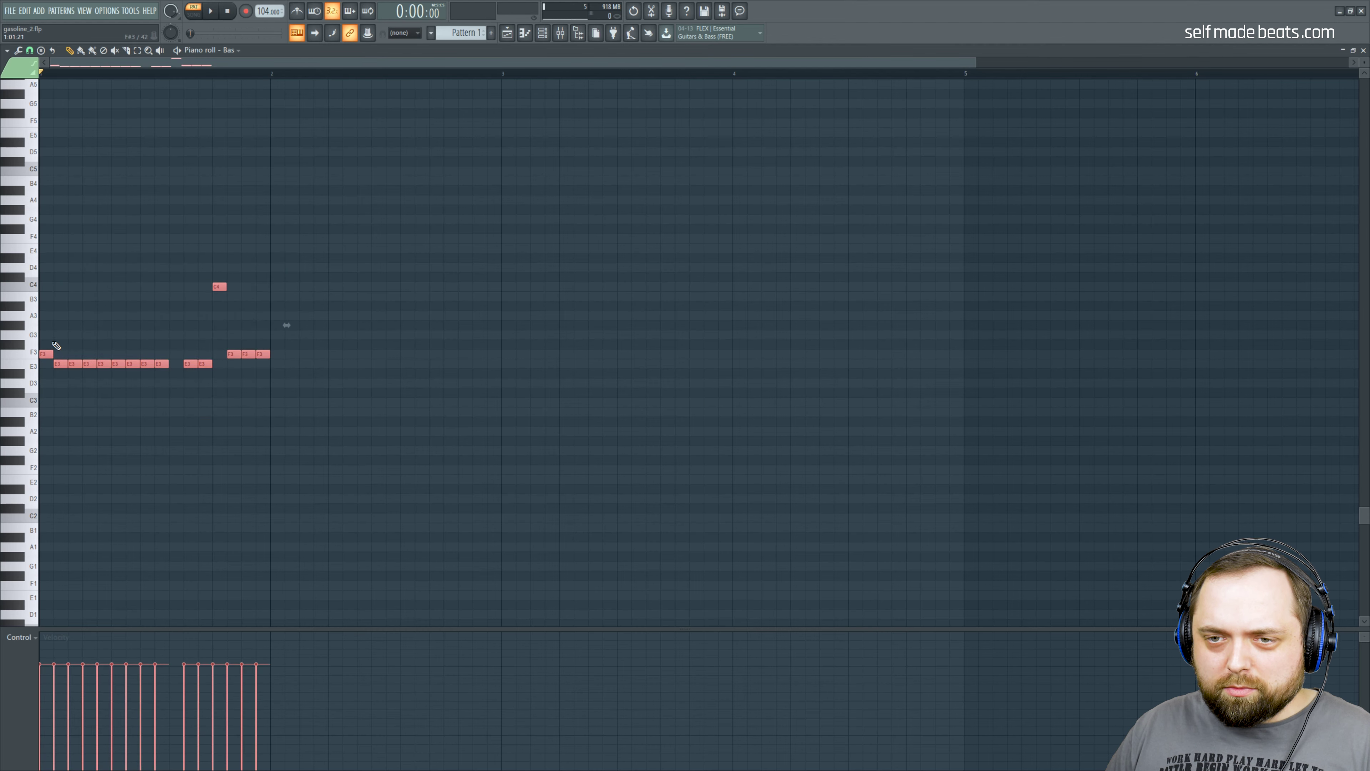
pyautogui.hotkey('ctrl', 'b')
pyautogui.click(451, 287)
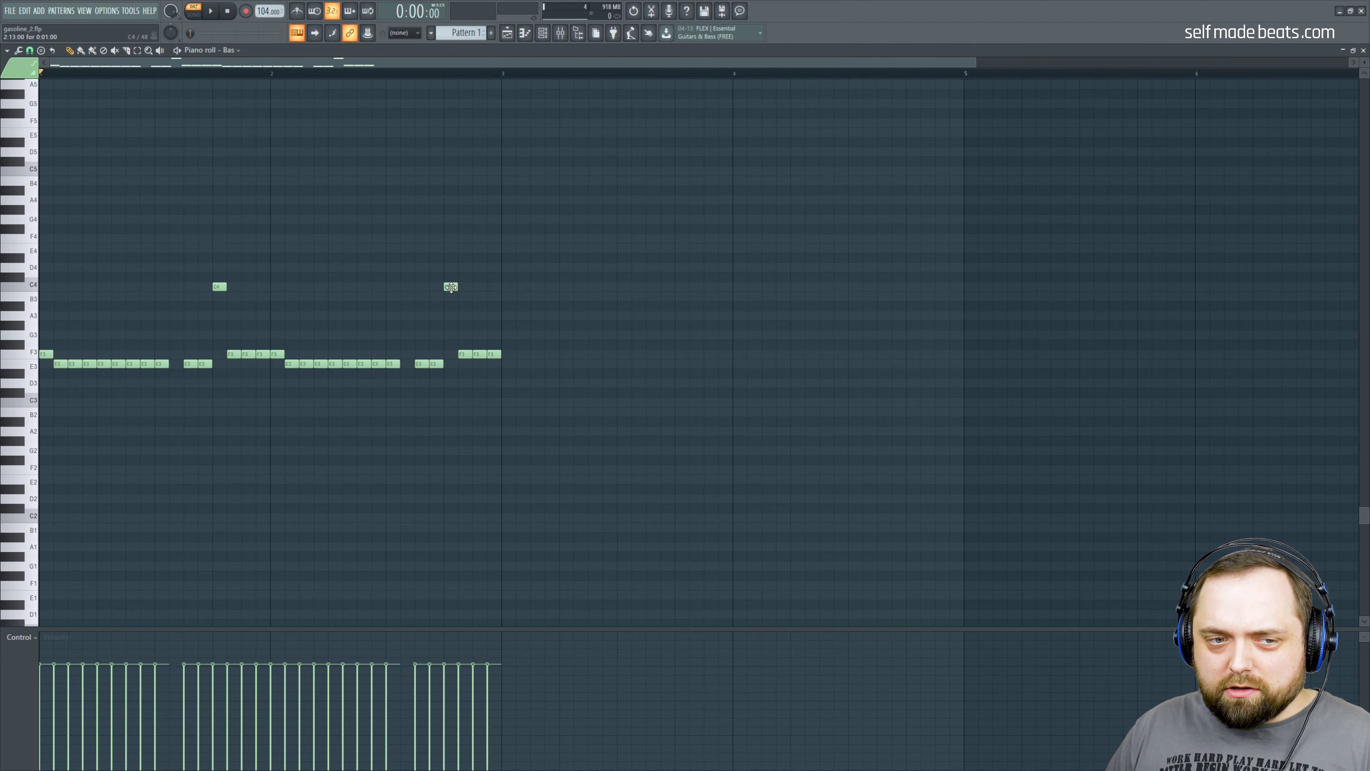
pyautogui.moveTo(451, 287); pyautogui.dragTo(451, 247)
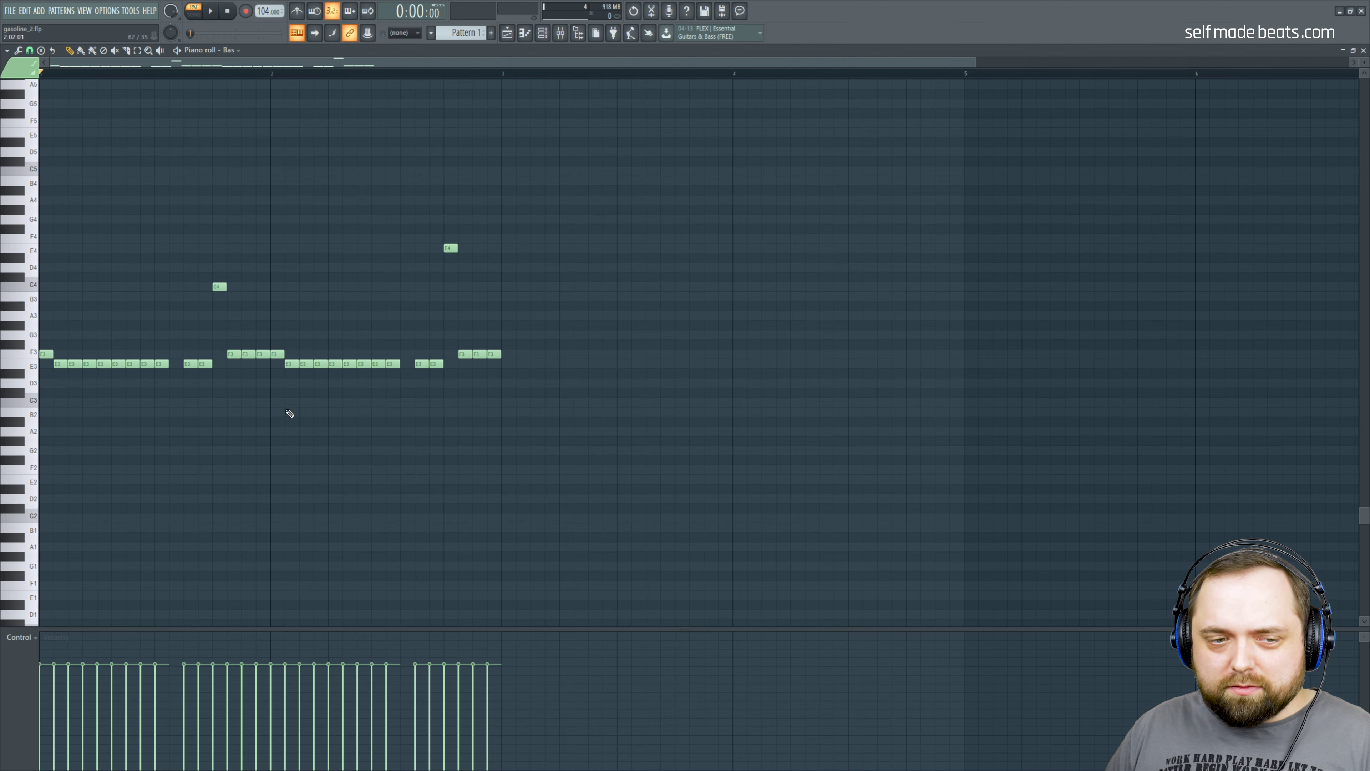
# Step: Copy the bar 1 figure into bar 3, ending it with one F3 and three D3 notes, and delete the E3 on step 2 of bars 1–3
pyautogui.moveTo(267, 405); pyautogui.dragTo(43, 273)
pyautogui.moveTo(47, 351); pyautogui.dragTo(508, 358)
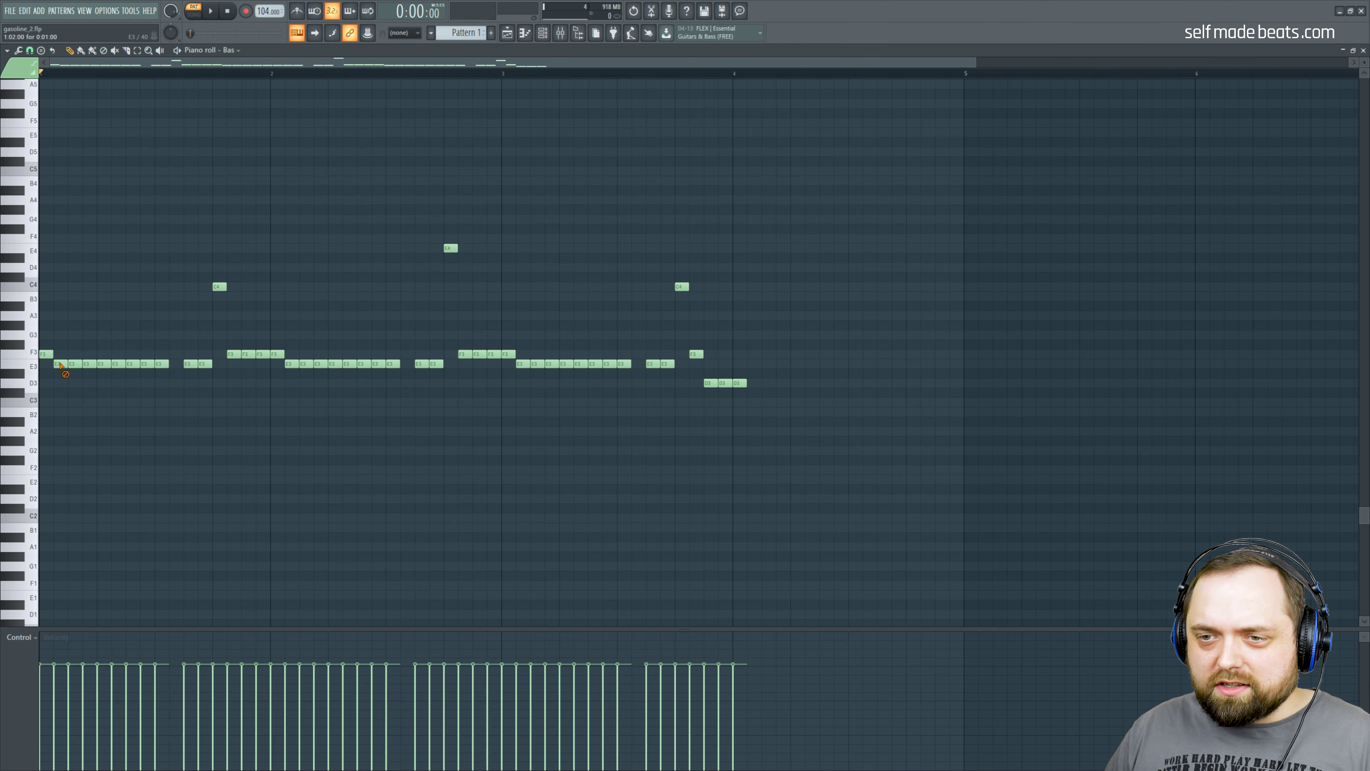
pyautogui.rightClick(61, 366)
pyautogui.rightClick(291, 366)
pyautogui.rightClick(517, 366)
# Step: Complete bar 4 of Bas with E3 notes on steps 3–9, 11–14 and 16 and C4 on step 15, returning to the channel rack
pyautogui.click(883, 364)
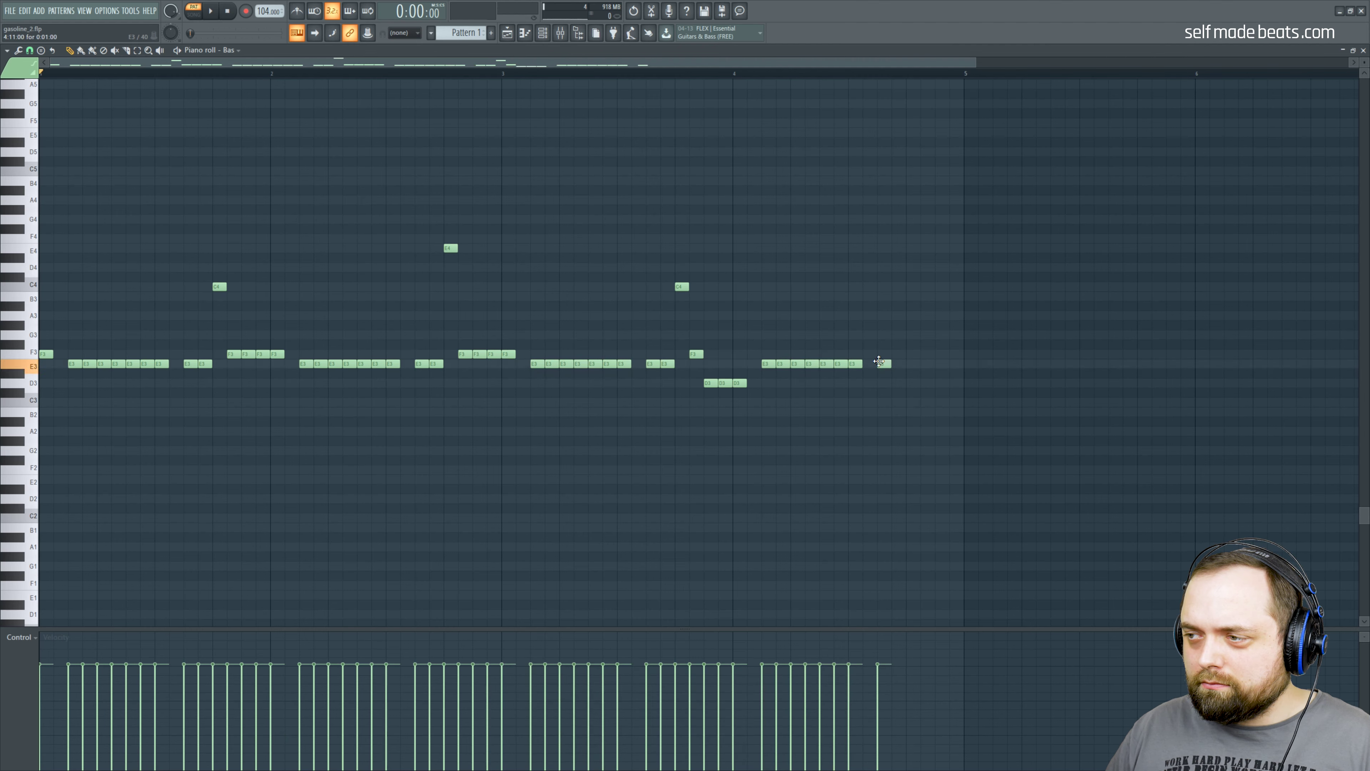
pyautogui.click(898, 363)
pyautogui.click(915, 363)
pyautogui.click(925, 364)
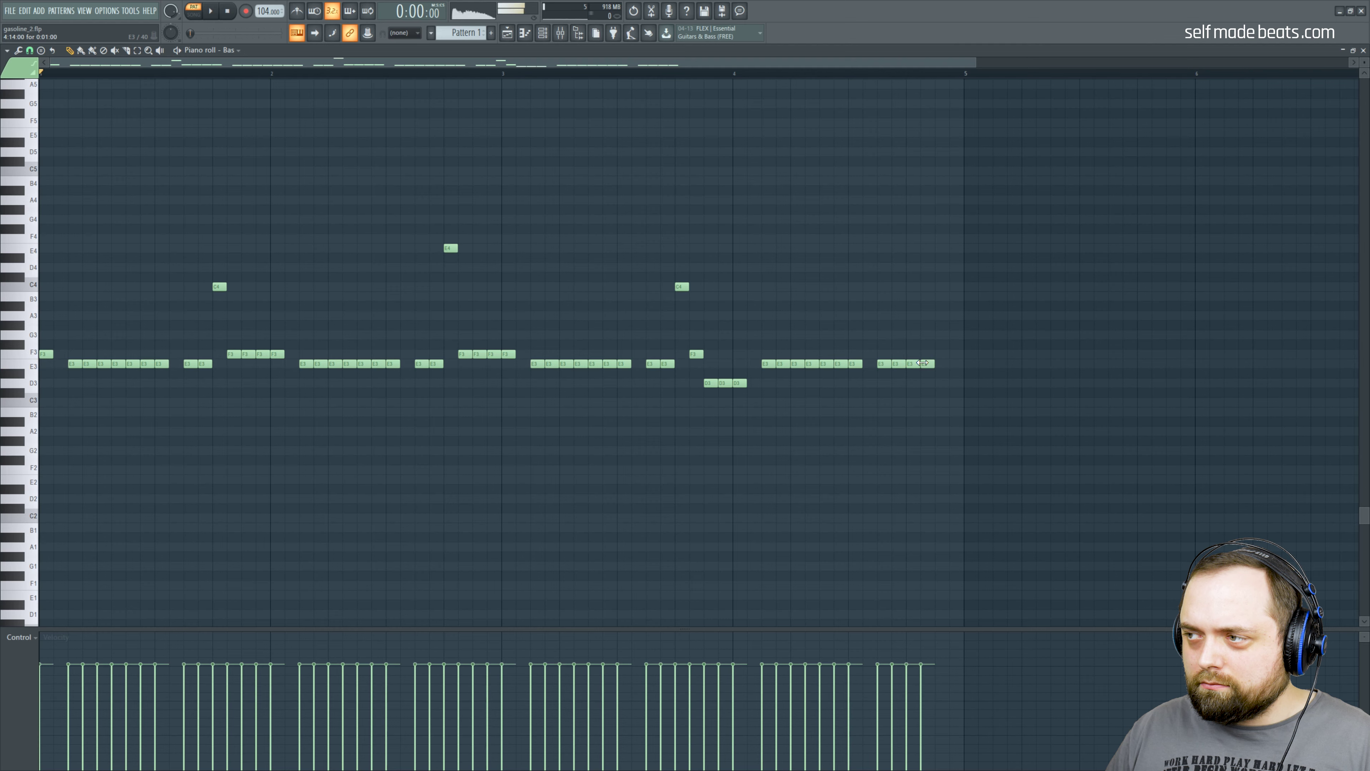
pyautogui.click(941, 286)
pyautogui.click(956, 363)
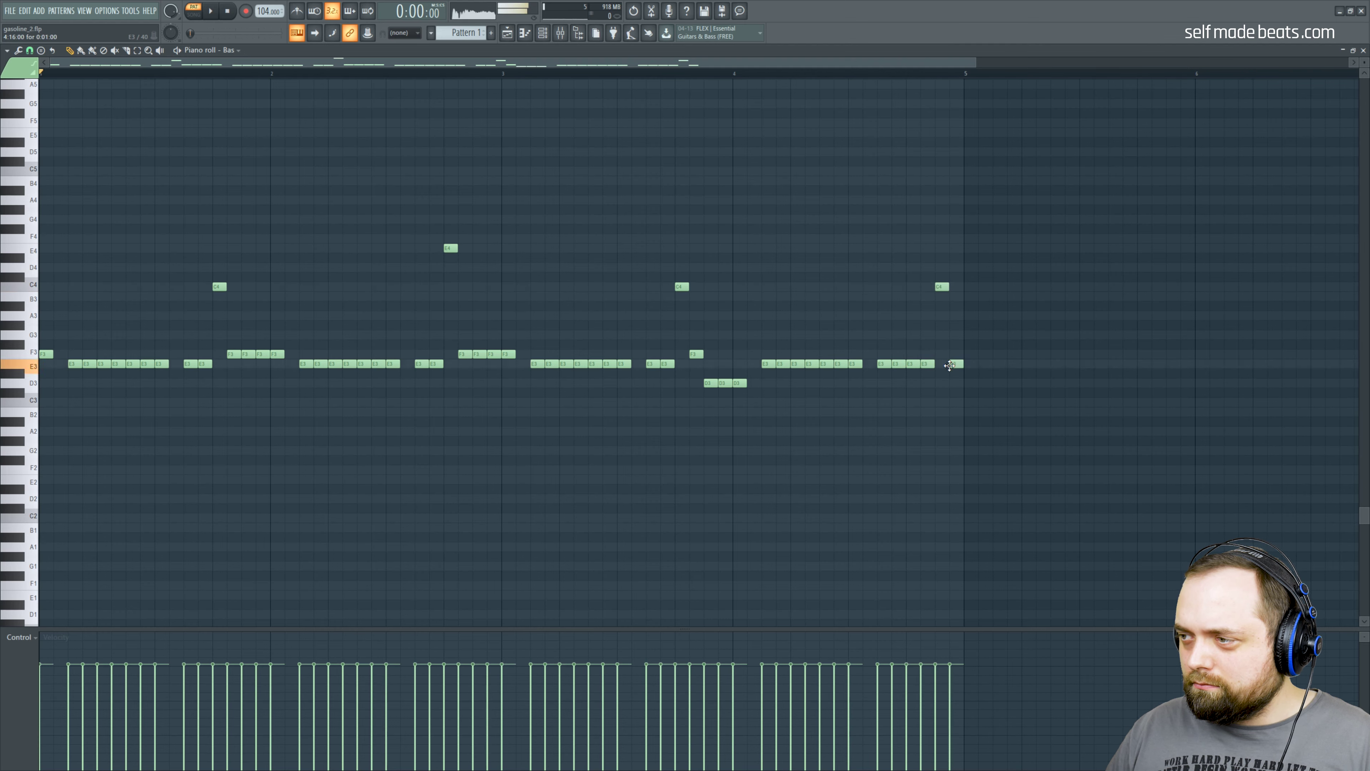
pyautogui.click(1364, 50)
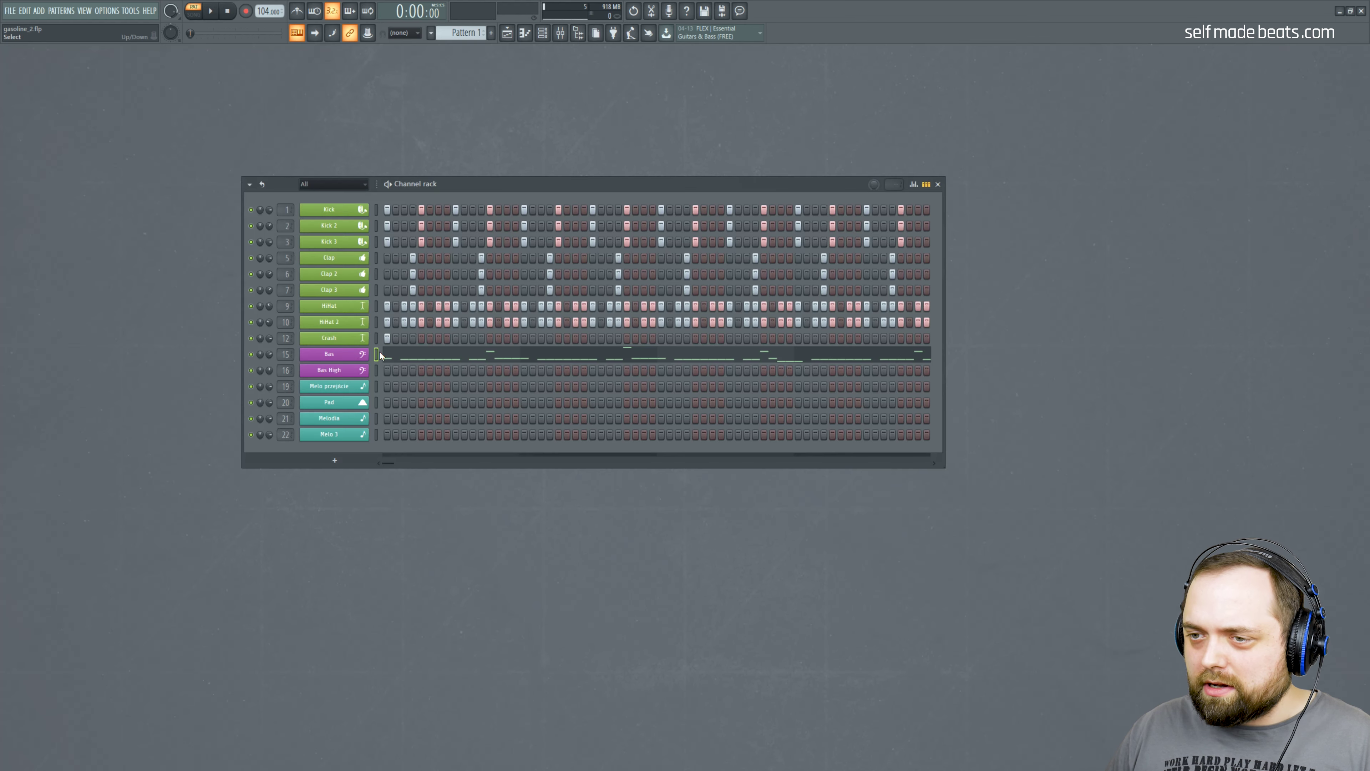
# Step: Copy the Bas pattern into the Bas High channel and play back the beat
pyautogui.click(376, 371)
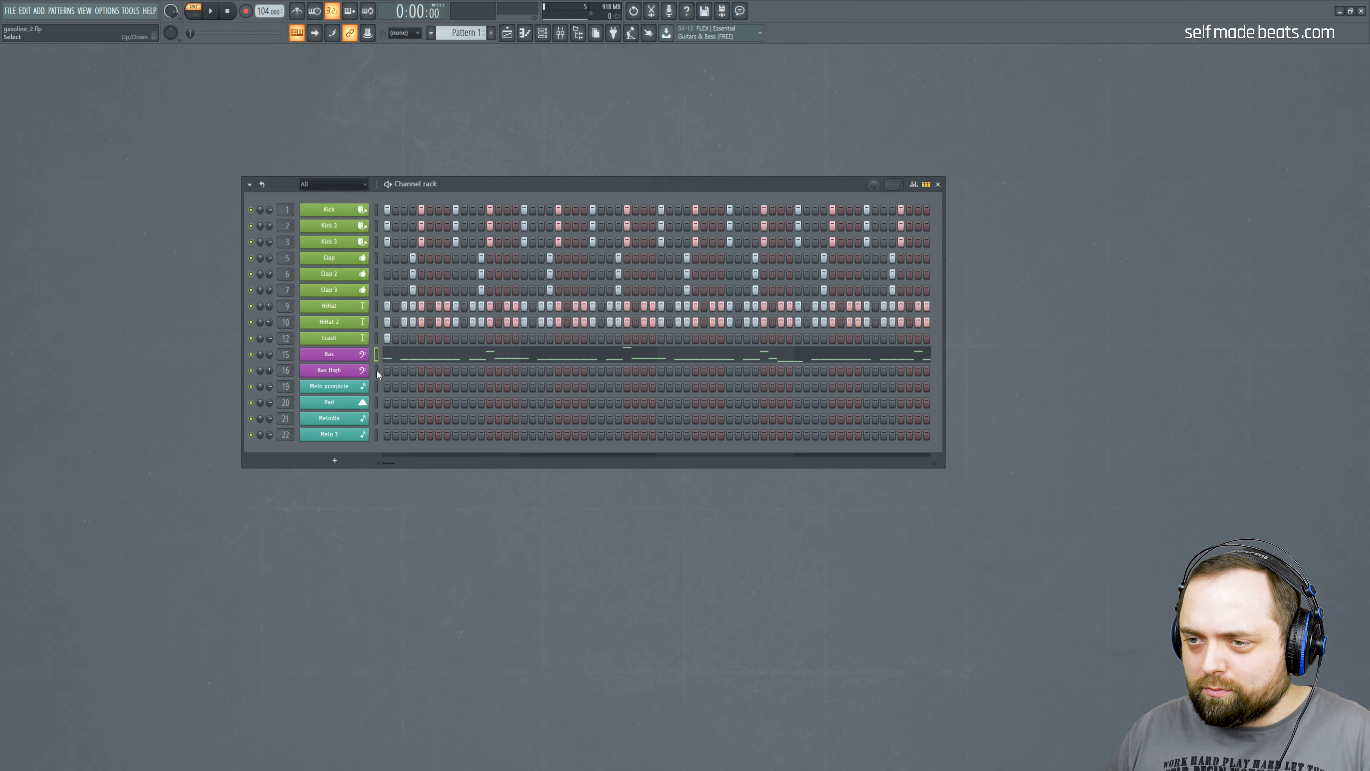
pyautogui.hotkey('ctrl', 'v')
pyautogui.press('space')
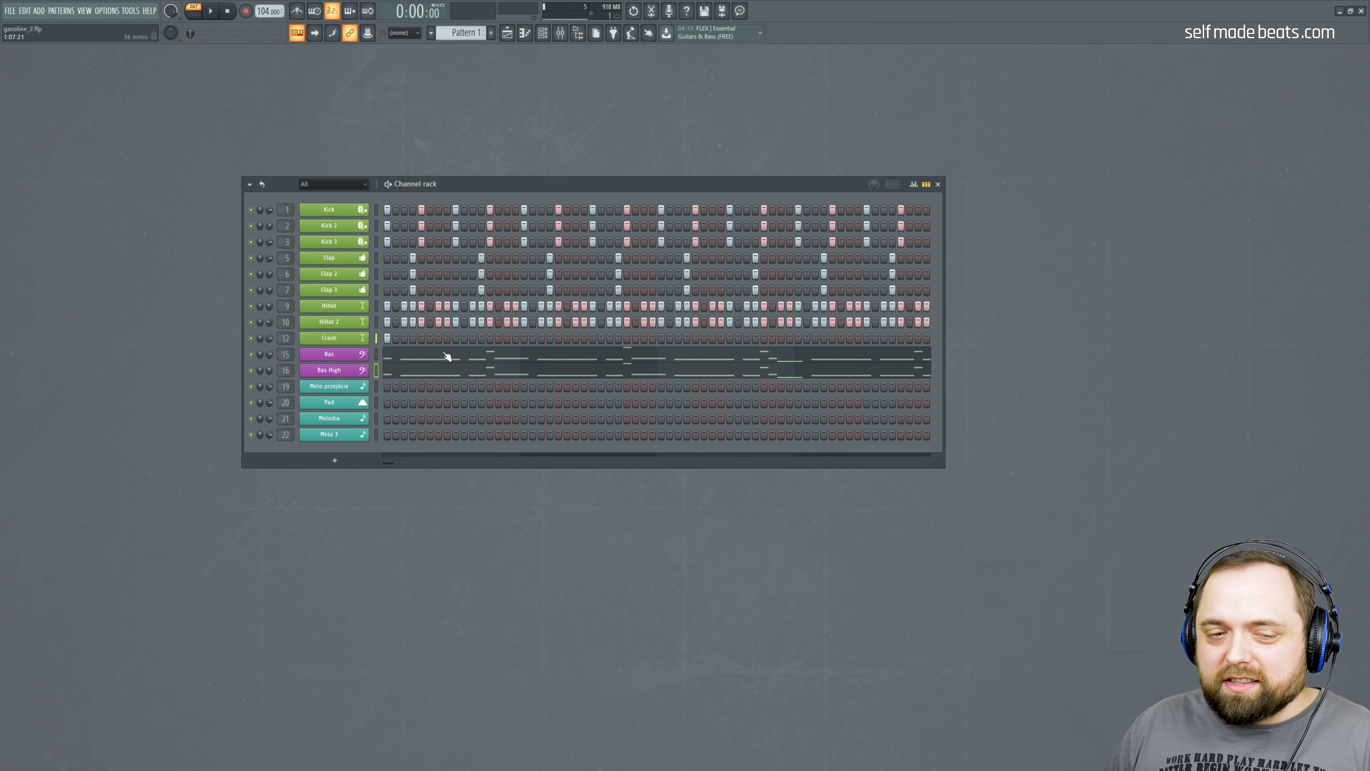
# Step: In the Melo przejście piano roll, draw consecutive four-step notes E5, E6, B5 and C6 across bar 1 and audition them
pyautogui.rightClick(362, 389)
pyautogui.click(406, 386)
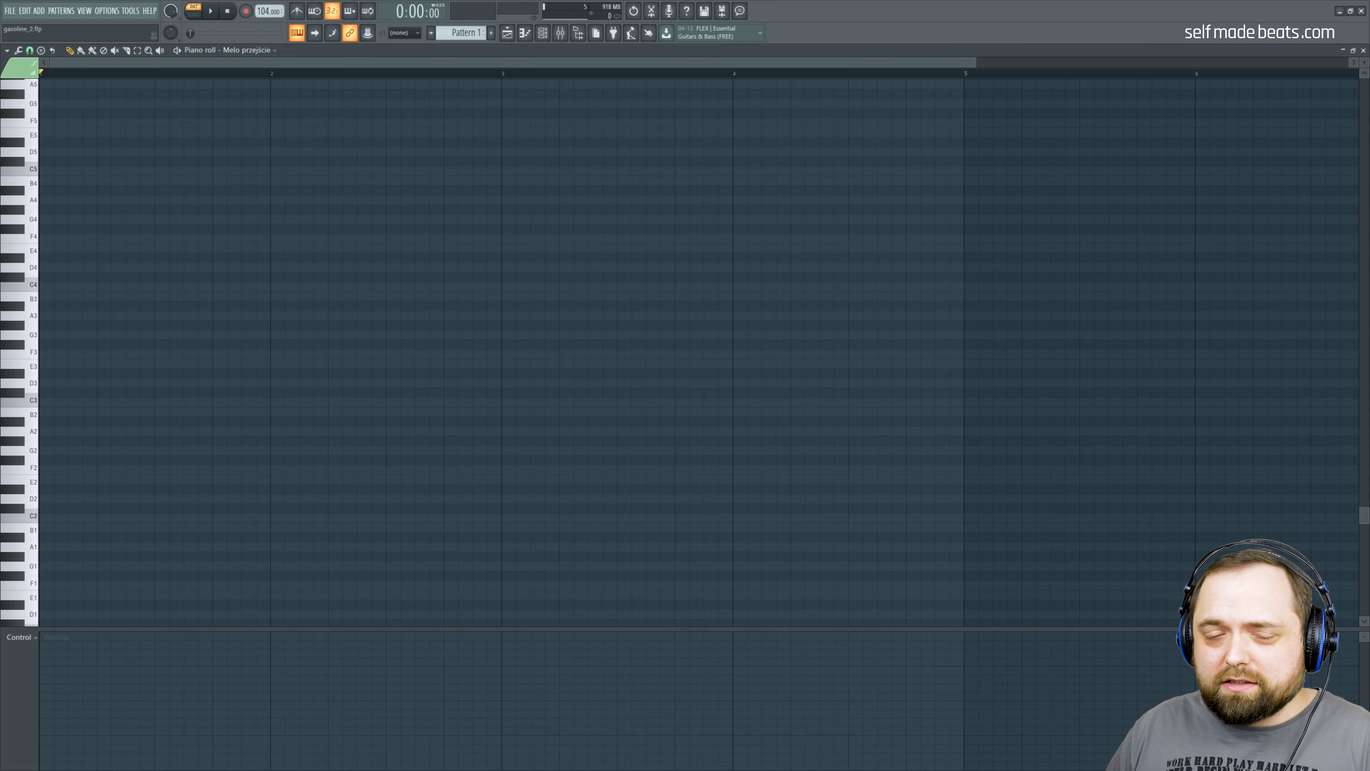
pyautogui.scroll(3, 79, 305)
pyautogui.click(53, 277)
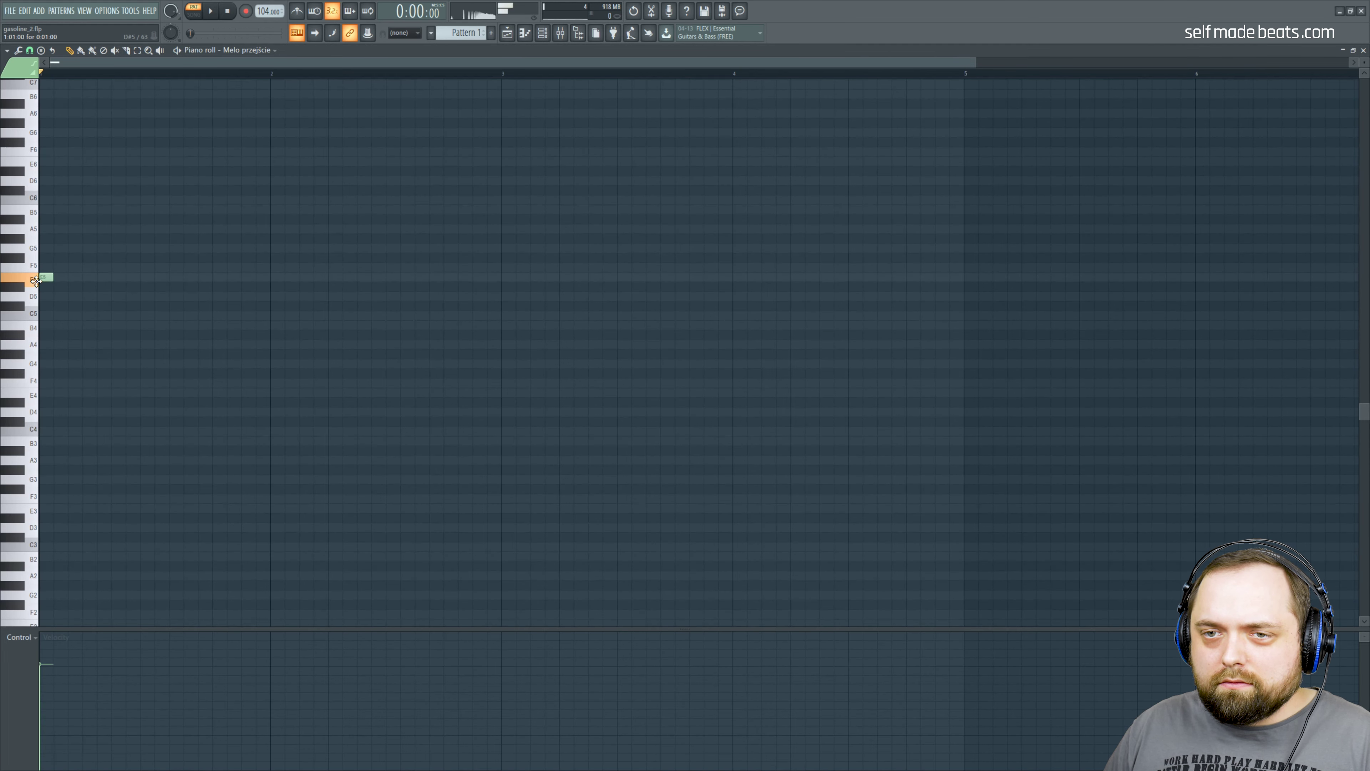
pyautogui.click(108, 161)
pyautogui.click(162, 209)
pyautogui.click(218, 200)
pyautogui.press('space')
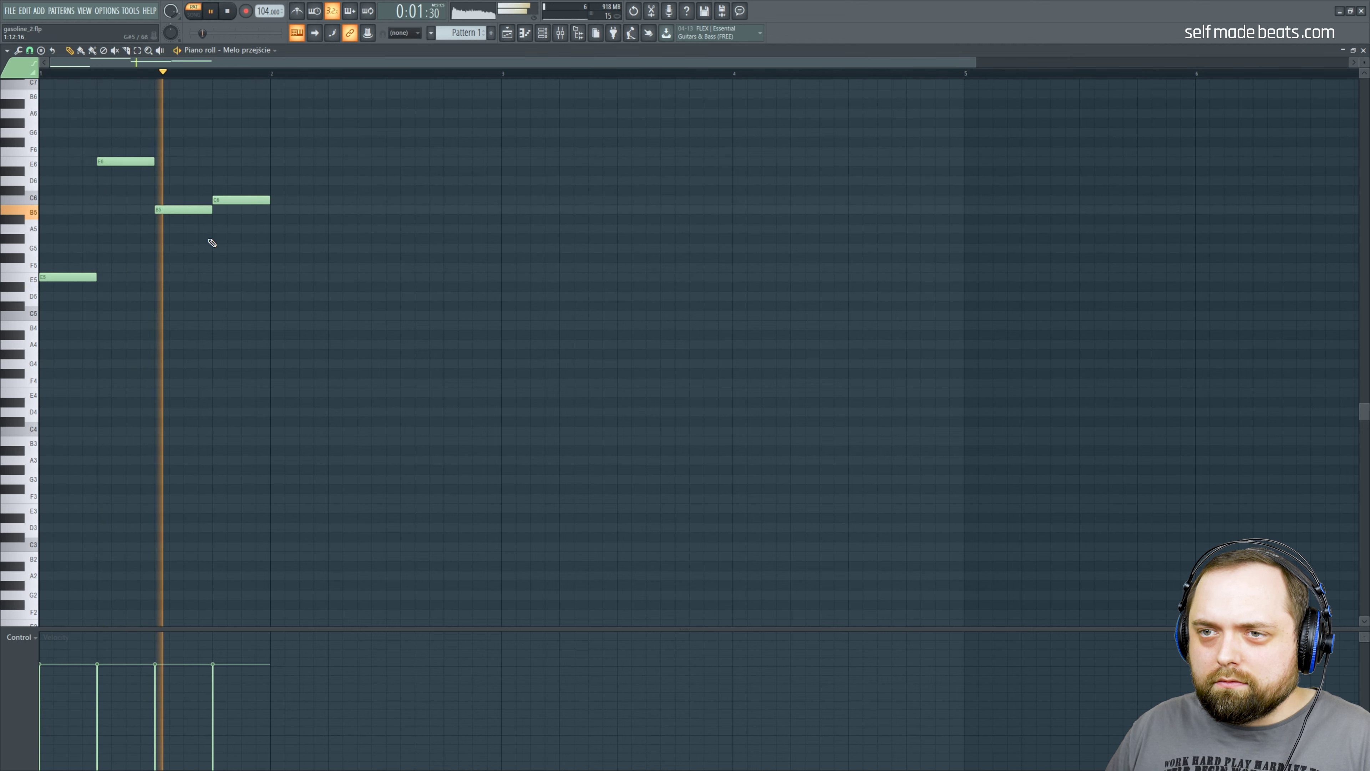
pyautogui.press('space')
# Step: Compress the four melody notes to half their length so they span the first half of bar 1
pyautogui.hotkey('ctrl', 'a')
pyautogui.moveTo(284, 219); pyautogui.dragTo(166, 218)
pyautogui.click(161, 229)
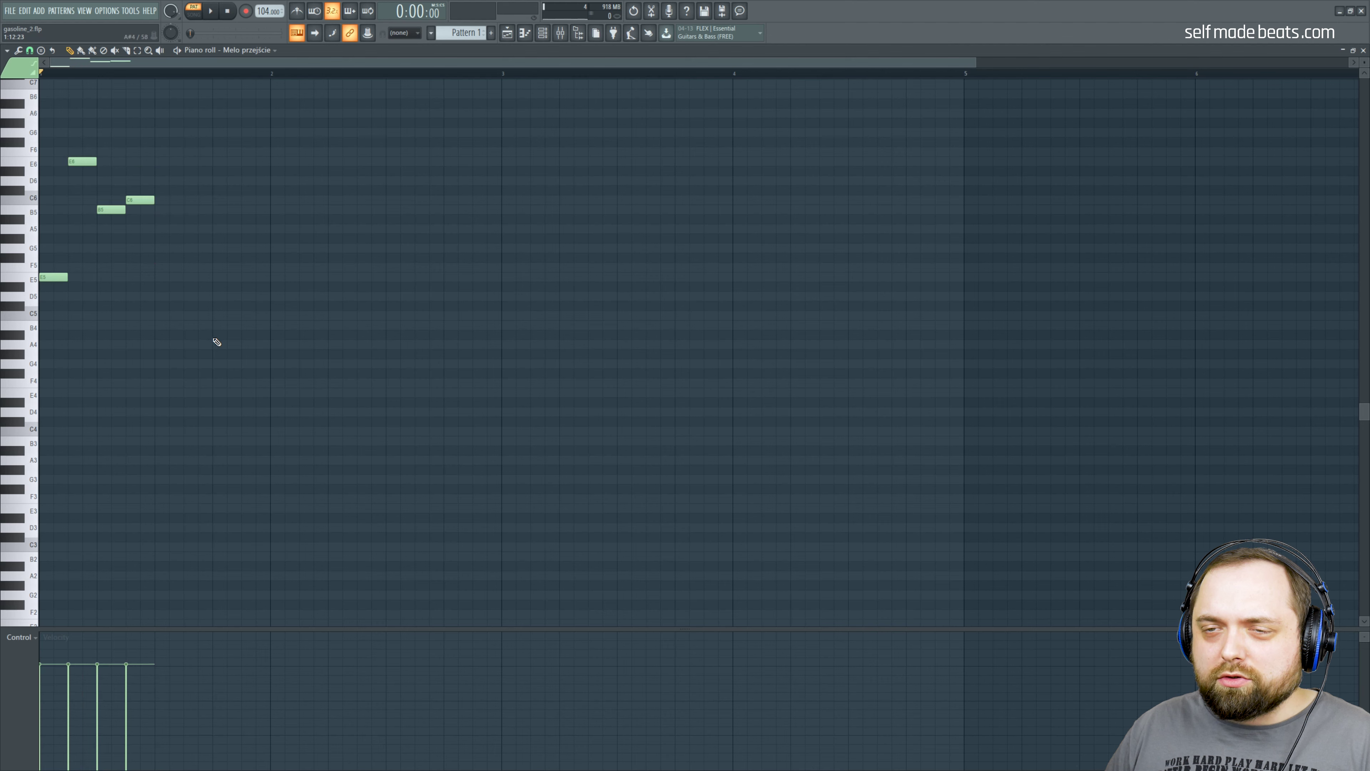
# Step: Repeat the half-bar melody figure seven times to fill four bars and close the piano roll
pyautogui.moveTo(279, 348); pyautogui.dragTo(60, 127)
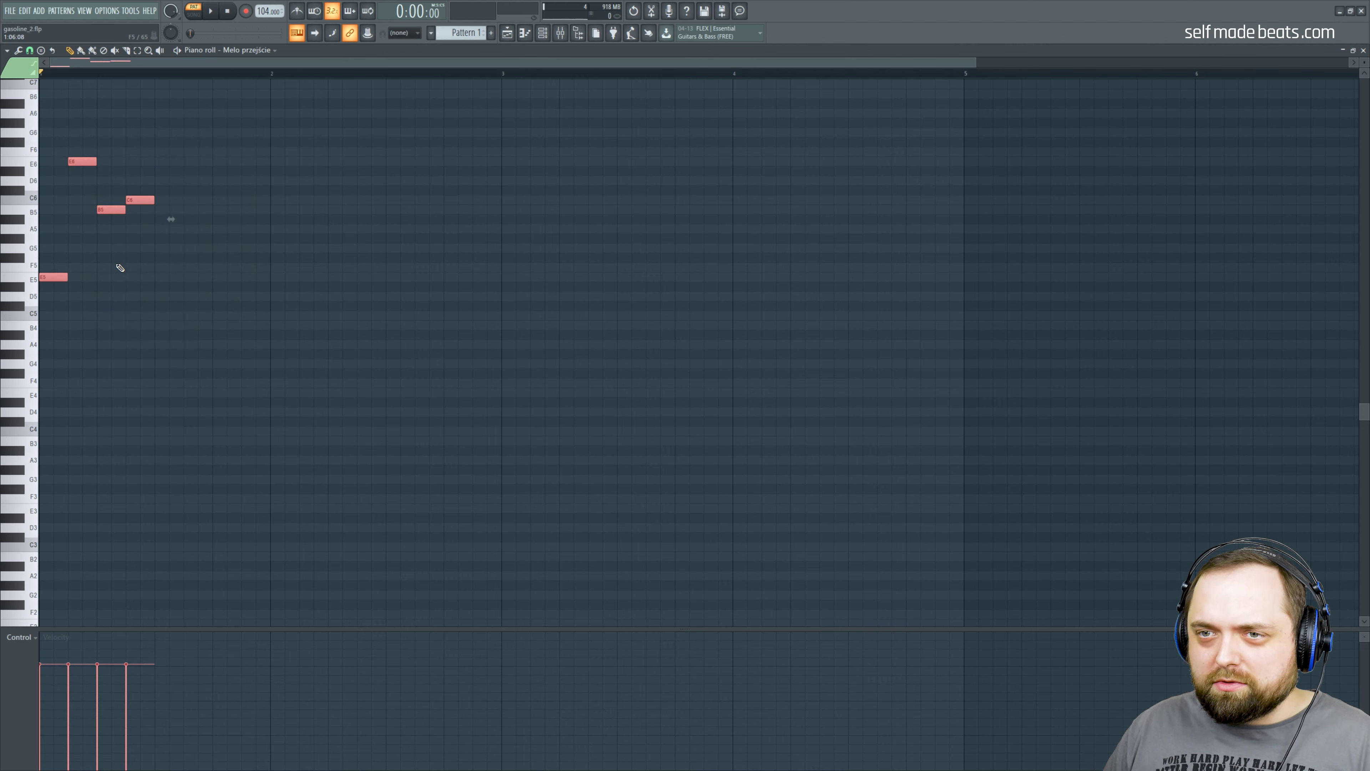
pyautogui.hotkey('ctrl', 'b')
pyautogui.hotkey('ctrl', 'b')
pyautogui.hotkey('ctrl', 'b')
pyautogui.hotkey('ctrl', 'b')
pyautogui.hotkey('ctrl', 'b')
pyautogui.hotkey('ctrl', 'b')
pyautogui.hotkey('ctrl', 'b')
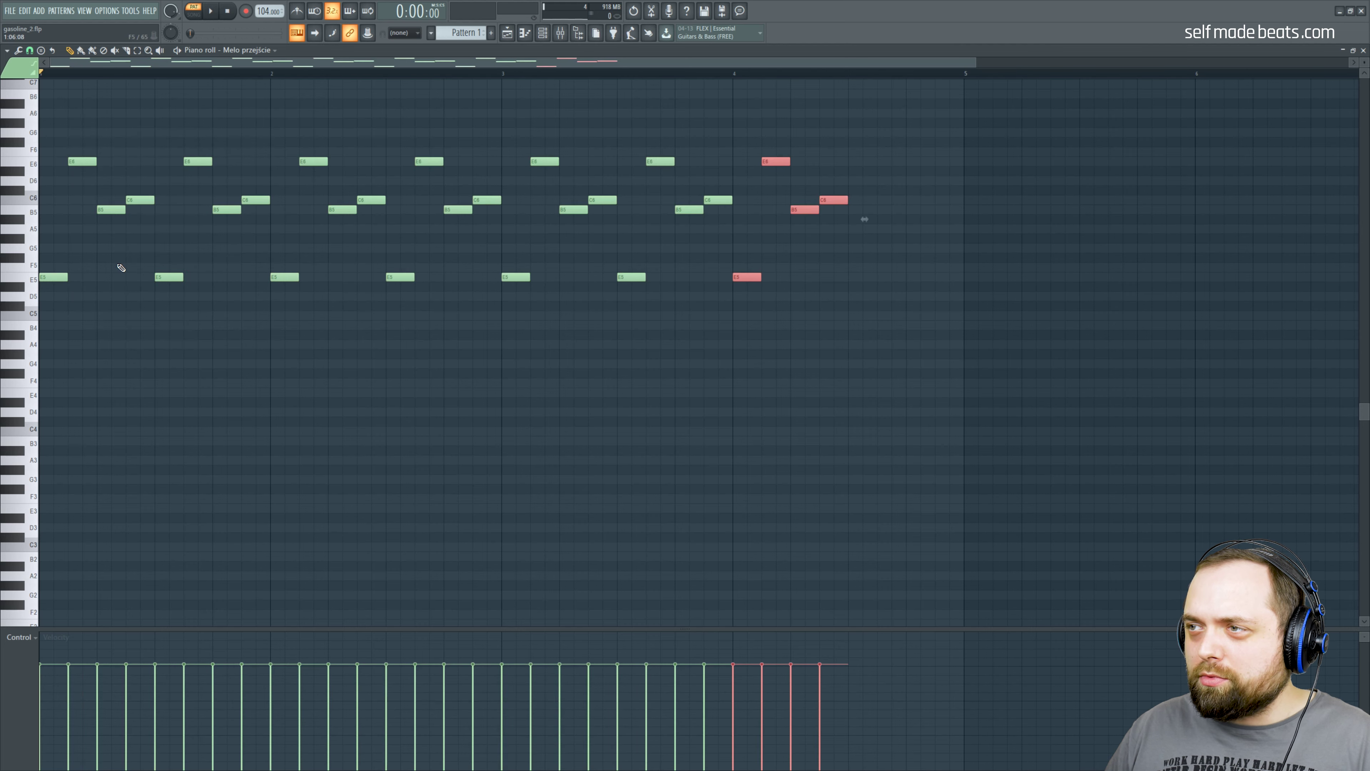
pyautogui.click(790, 72)
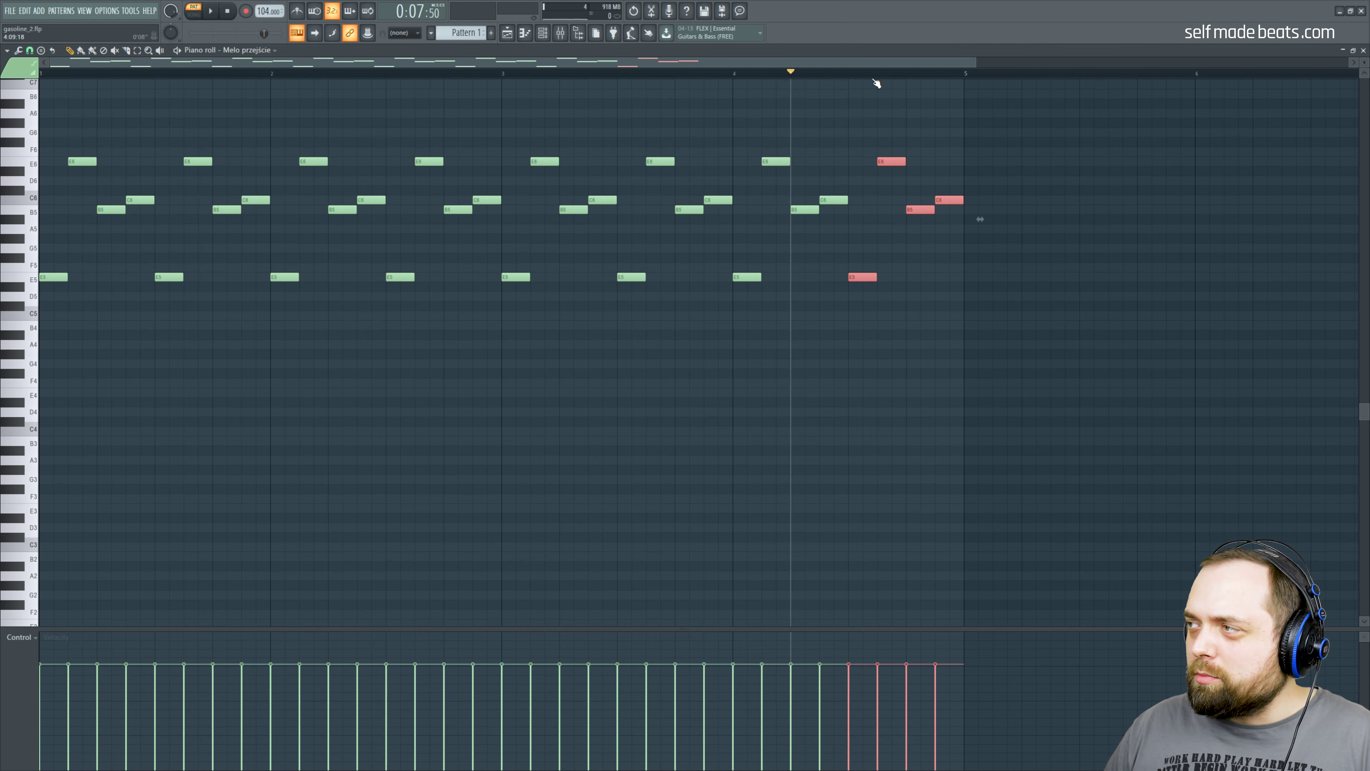
pyautogui.click(1363, 51)
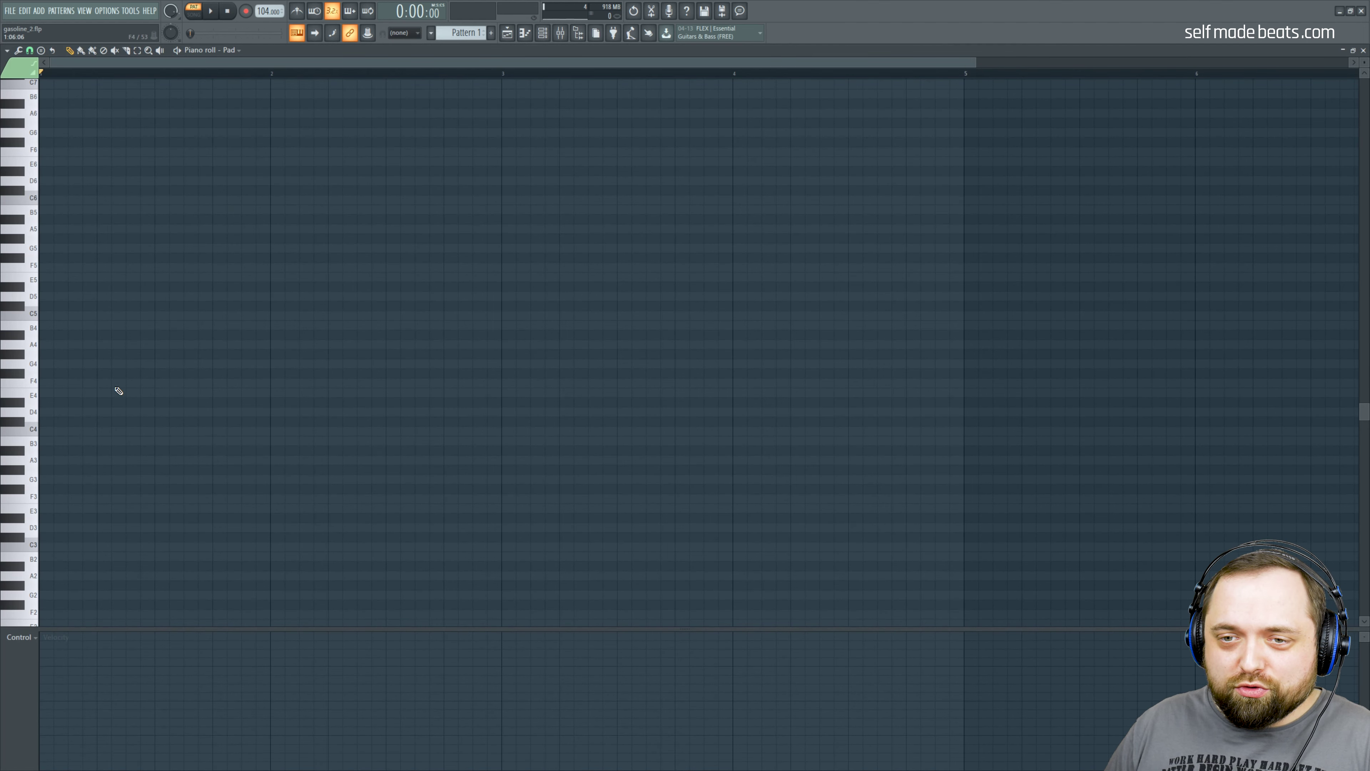
# Step: Draw Pad notes over four bars, alternating 12 and 4 steps long: E4, A4, G4, F4, E4, D4, E4, C5
pyautogui.click(83, 400)
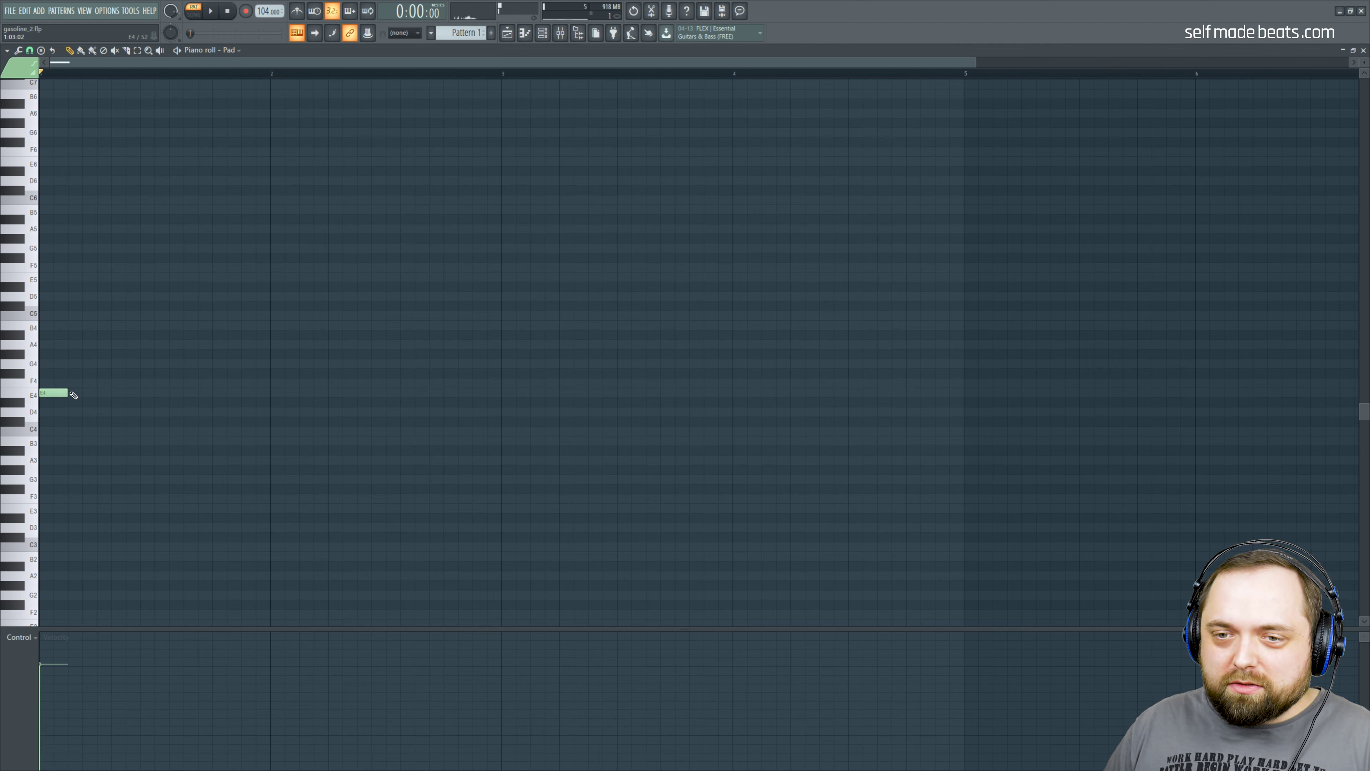
pyautogui.moveTo(81, 394); pyautogui.dragTo(212, 394)
pyautogui.click(227, 345)
pyautogui.click(310, 363)
pyautogui.moveTo(384, 344)
pyautogui.mouseDown()
pyautogui.moveTo(270, 344)
pyautogui.moveTo(442, 364)
pyautogui.mouseUp()
pyautogui.click(454, 384)
pyautogui.moveTo(613, 383); pyautogui.dragTo(501, 383)
pyautogui.moveTo(300, 364)
pyautogui.mouseDown()
pyautogui.moveTo(527, 383)
pyautogui.moveTo(531, 397)
pyautogui.moveTo(461, 388)
pyautogui.moveTo(679, 422)
pyautogui.moveTo(697, 409)
pyautogui.mouseUp()
pyautogui.moveTo(573, 394); pyautogui.dragTo(803, 393)
pyautogui.moveTo(916, 363)
pyautogui.mouseDown()
pyautogui.moveTo(916, 314)
pyautogui.moveTo(944, 315)
pyautogui.mouseUp()
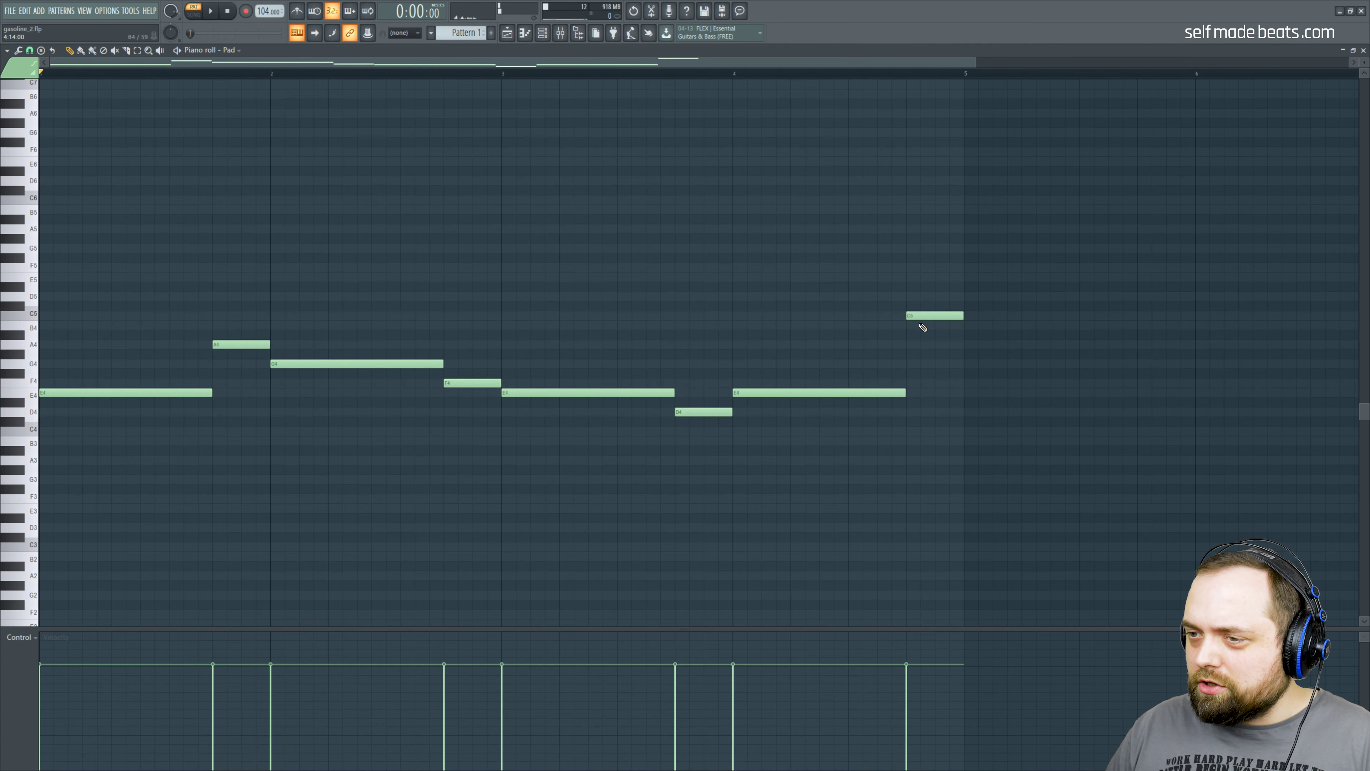
# Step: Shorten the final C5 Pad note to two steps, follow it with a two-step B4, and copy all Pad notes one octave higher
pyautogui.moveTo(556, 424); pyautogui.dragTo(474, 386)
pyautogui.rightClick(837, 281)
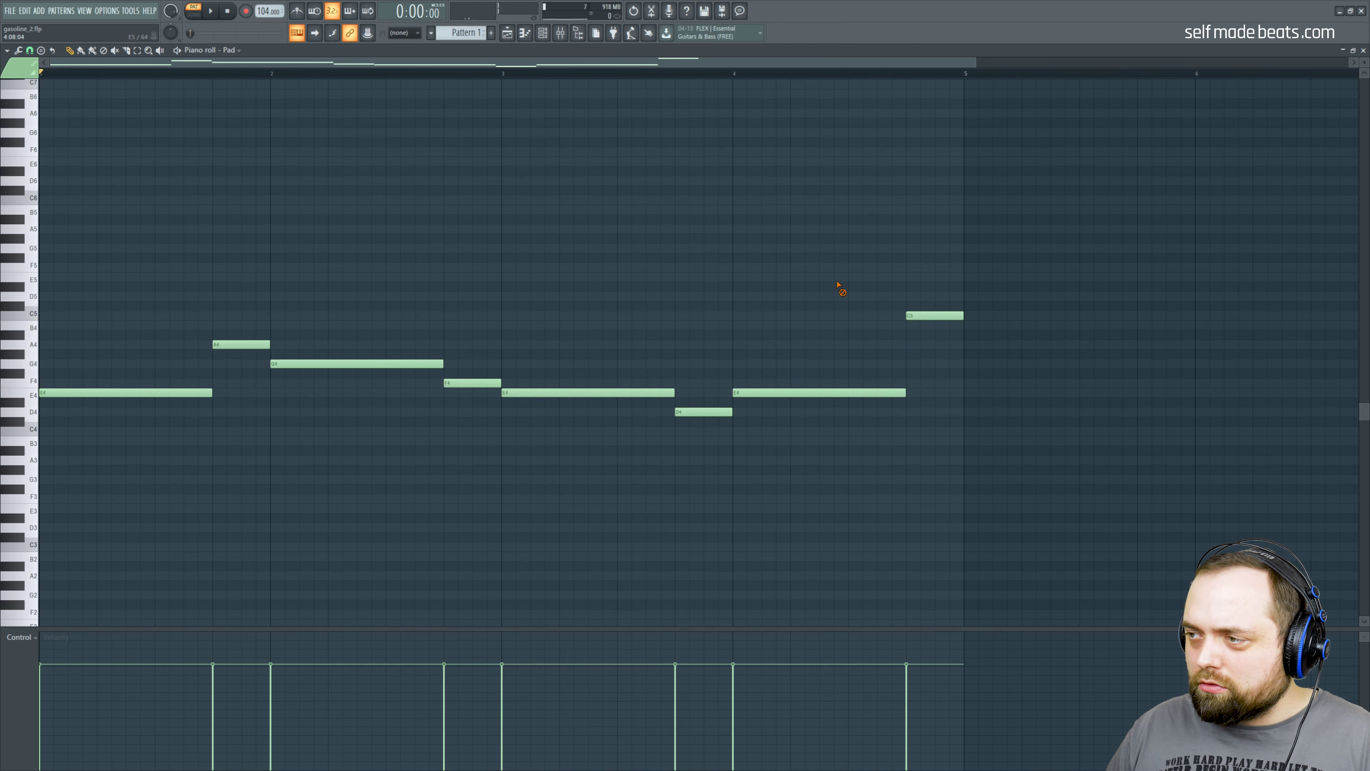
pyautogui.click(942, 325)
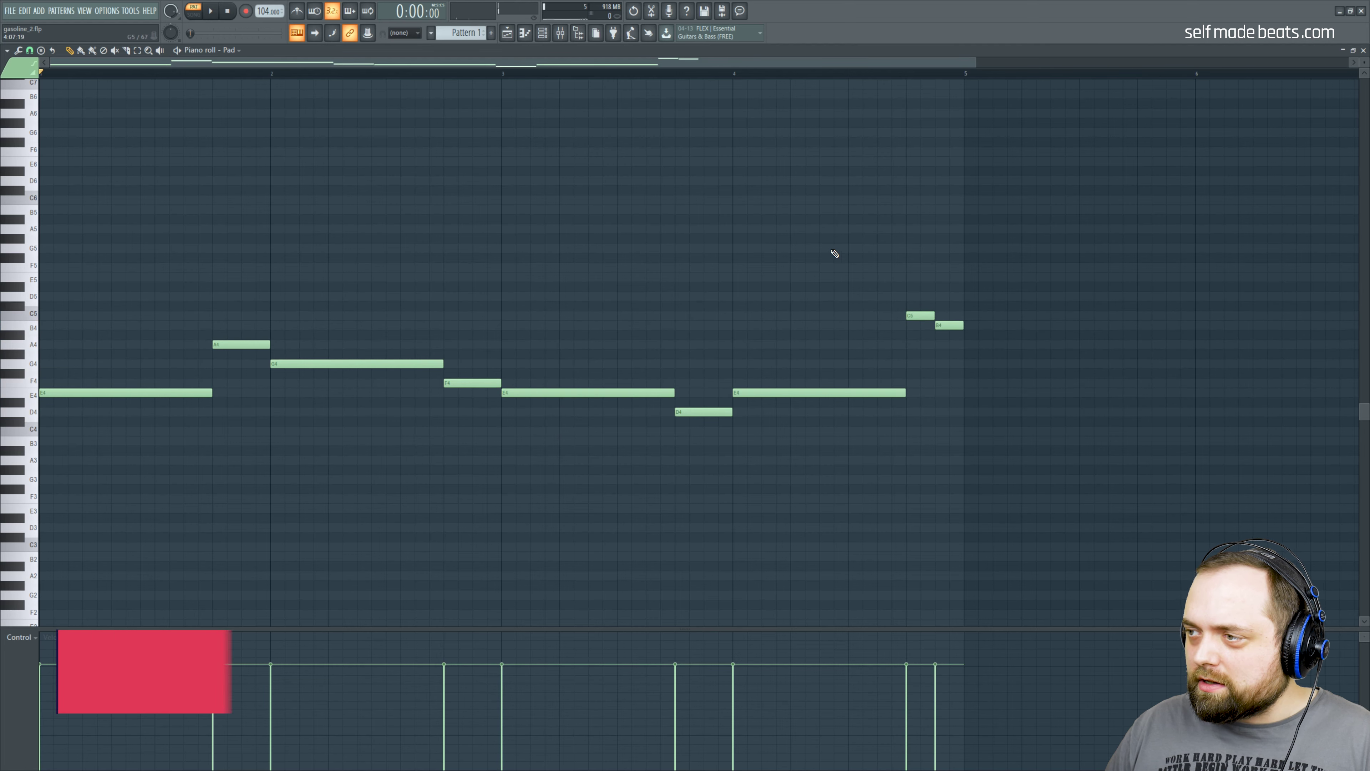
pyautogui.moveTo(1034, 462); pyautogui.dragTo(88, 325)
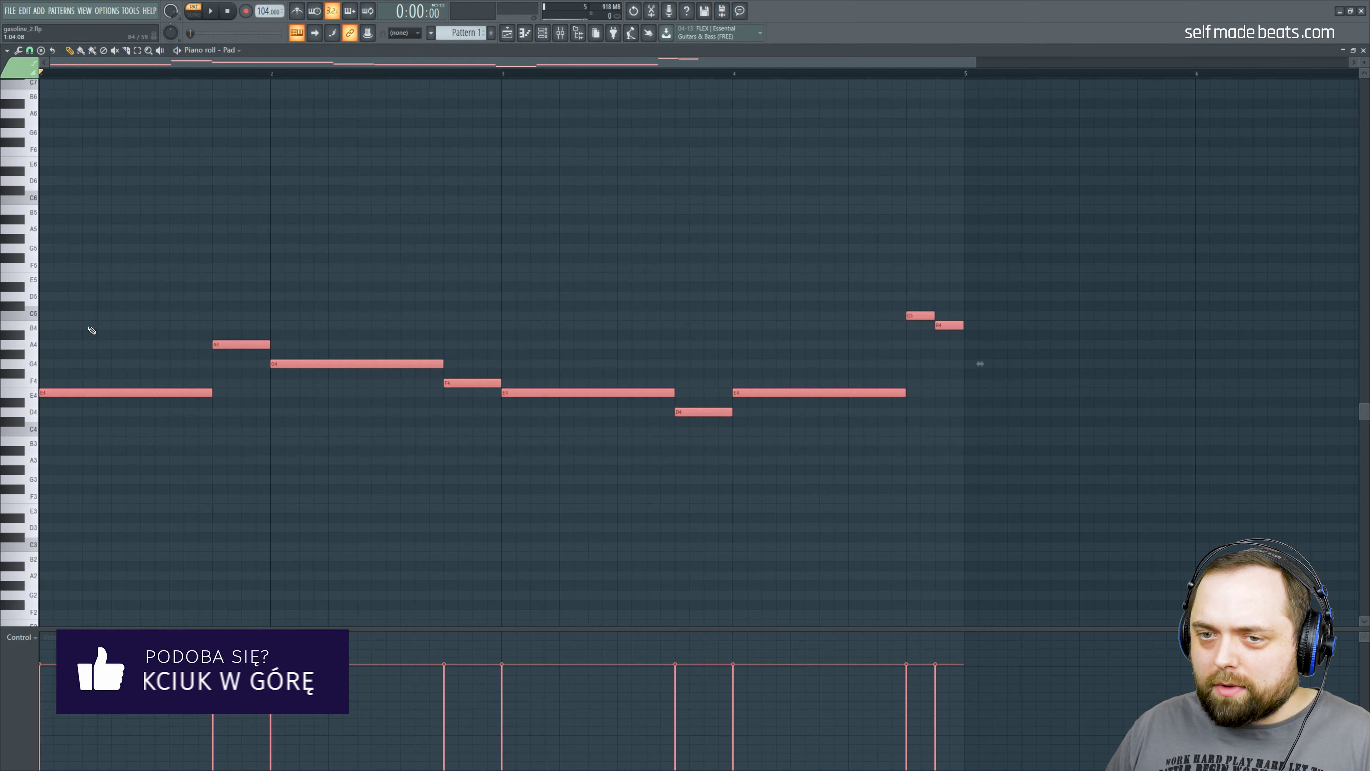
pyautogui.moveTo(53, 393); pyautogui.dragTo(5, 270)
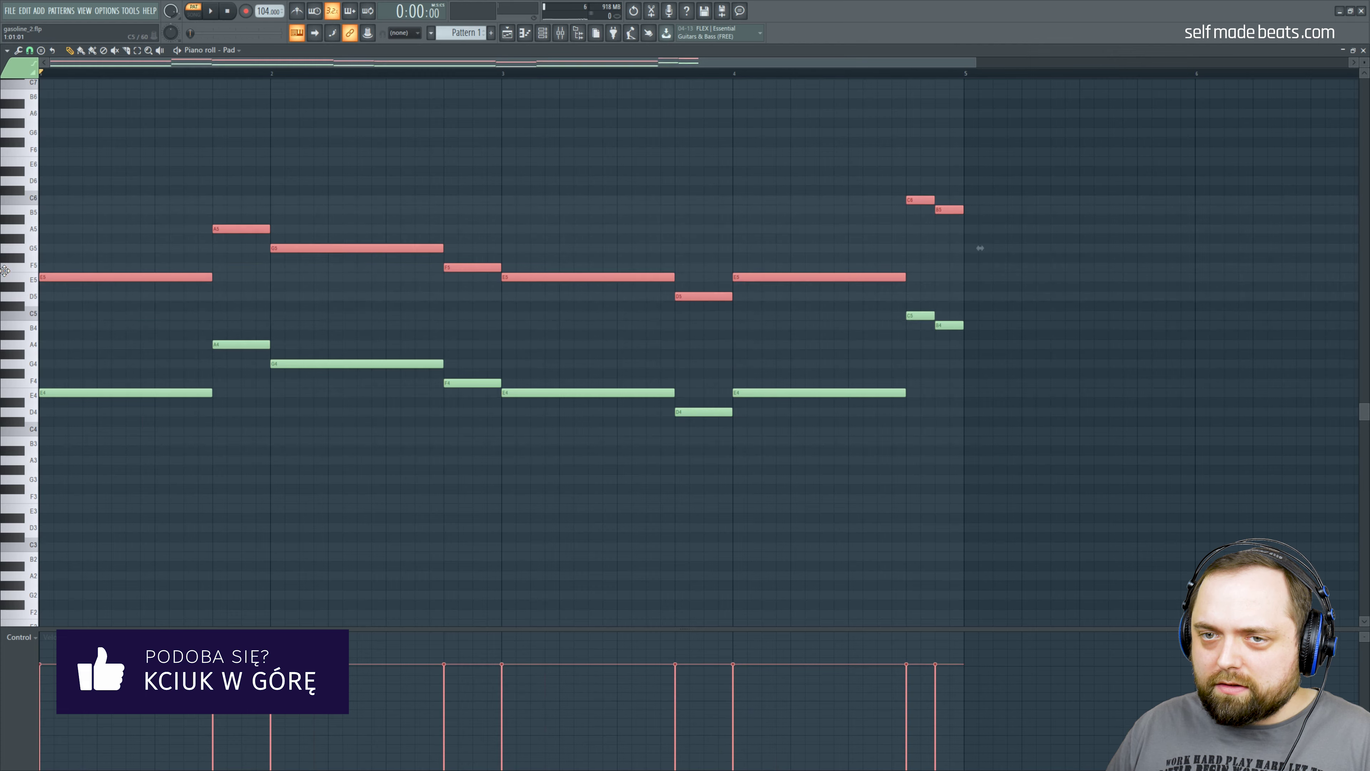
# Step: Close the Pad piano roll and play back the whole pattern
pyautogui.press('F7')
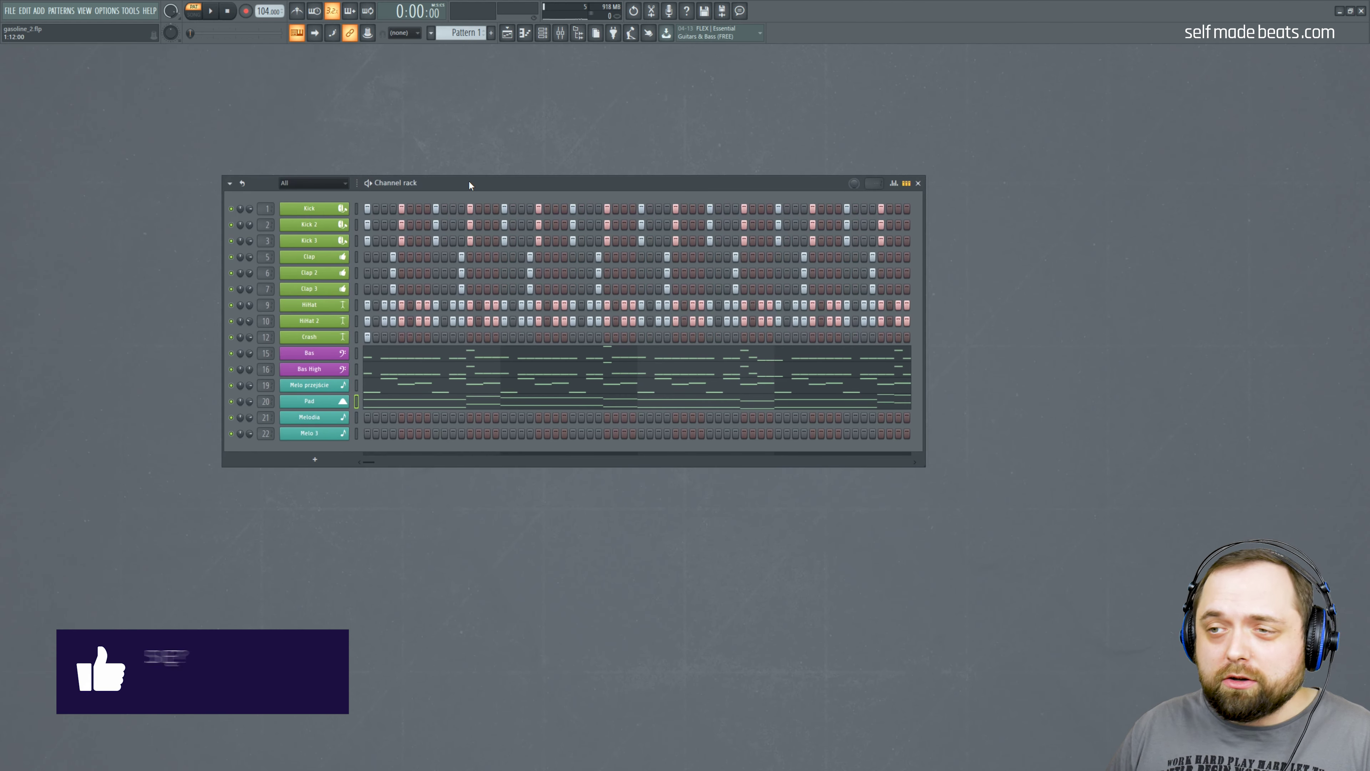
pyautogui.press('space')
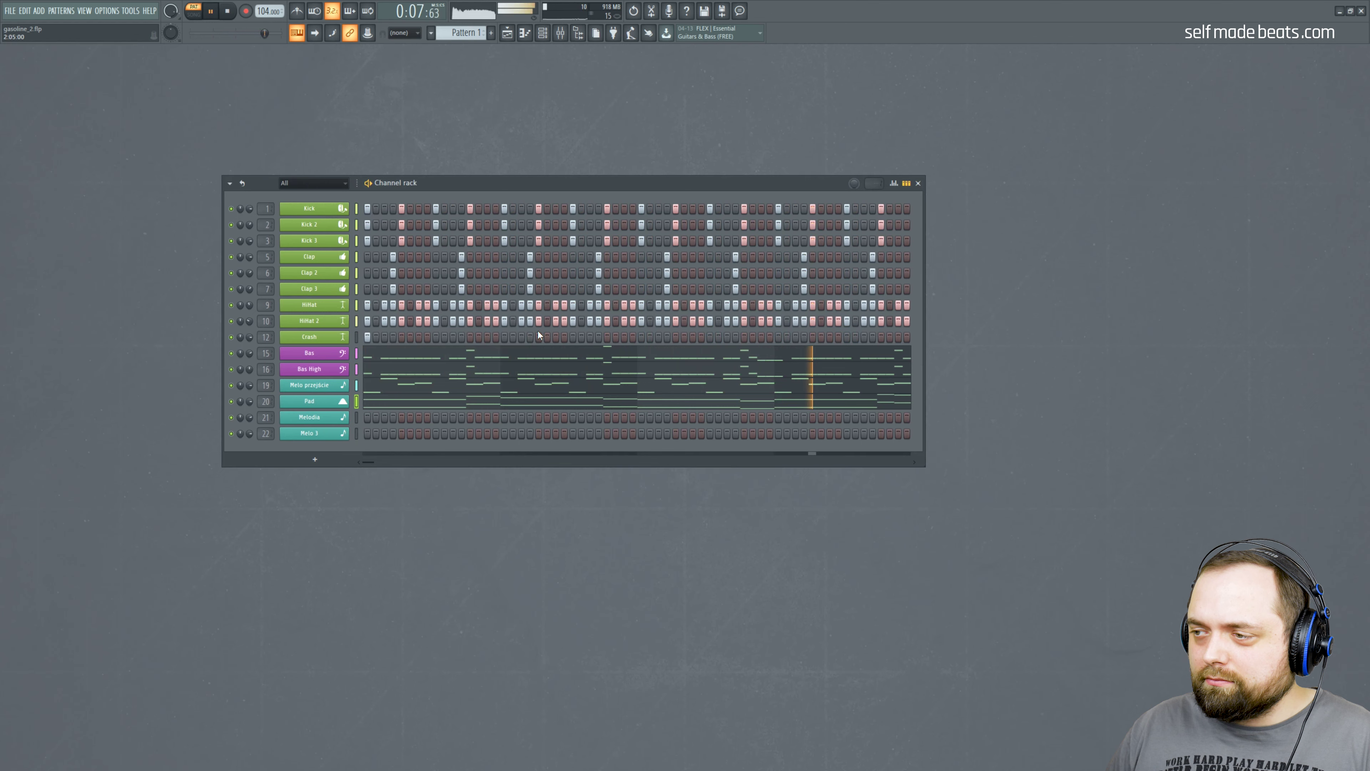
pyautogui.press('space')
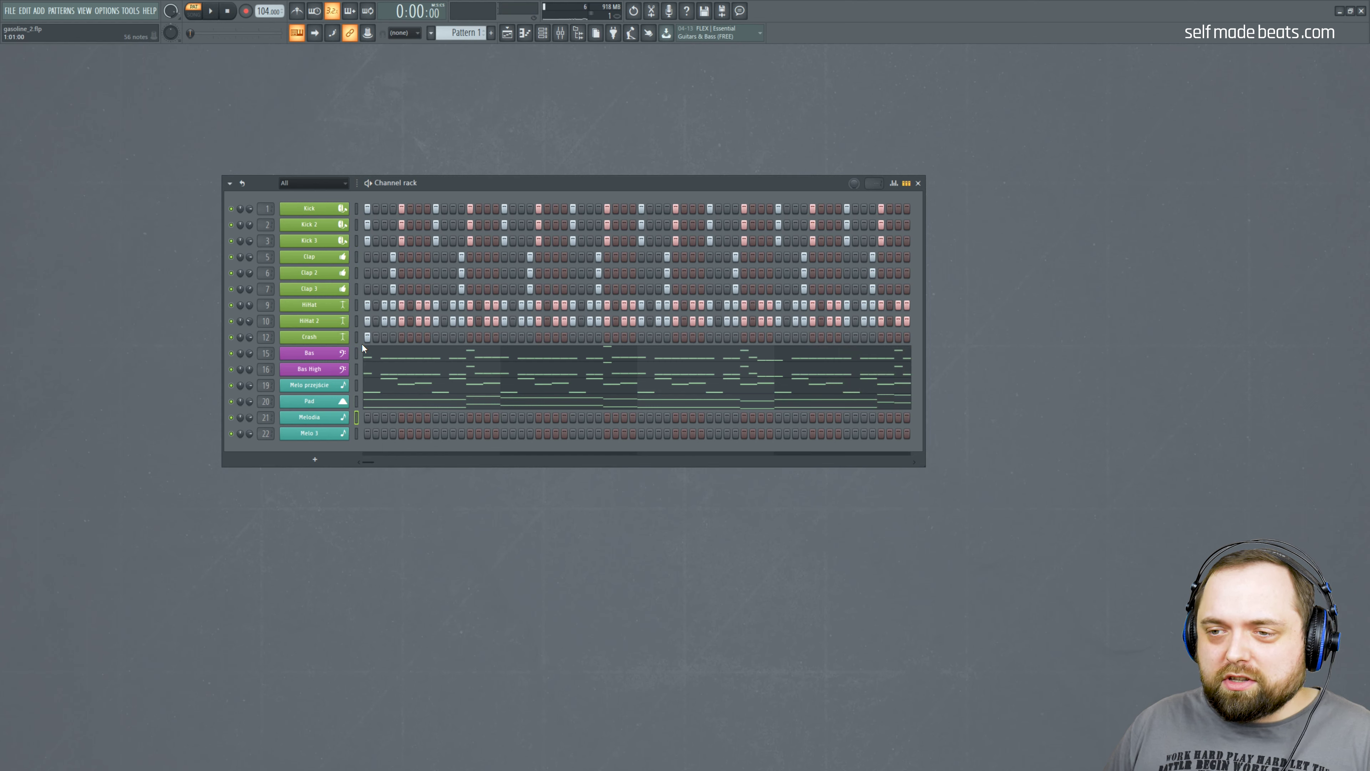
# Step: Draw bar 1 of Melodia: two-step E5 notes on steps 1, 5, 9 and 13, one-step E5 on step 12, and F5 on step 15
pyautogui.rightClick(326, 420)
pyautogui.click(362, 418)
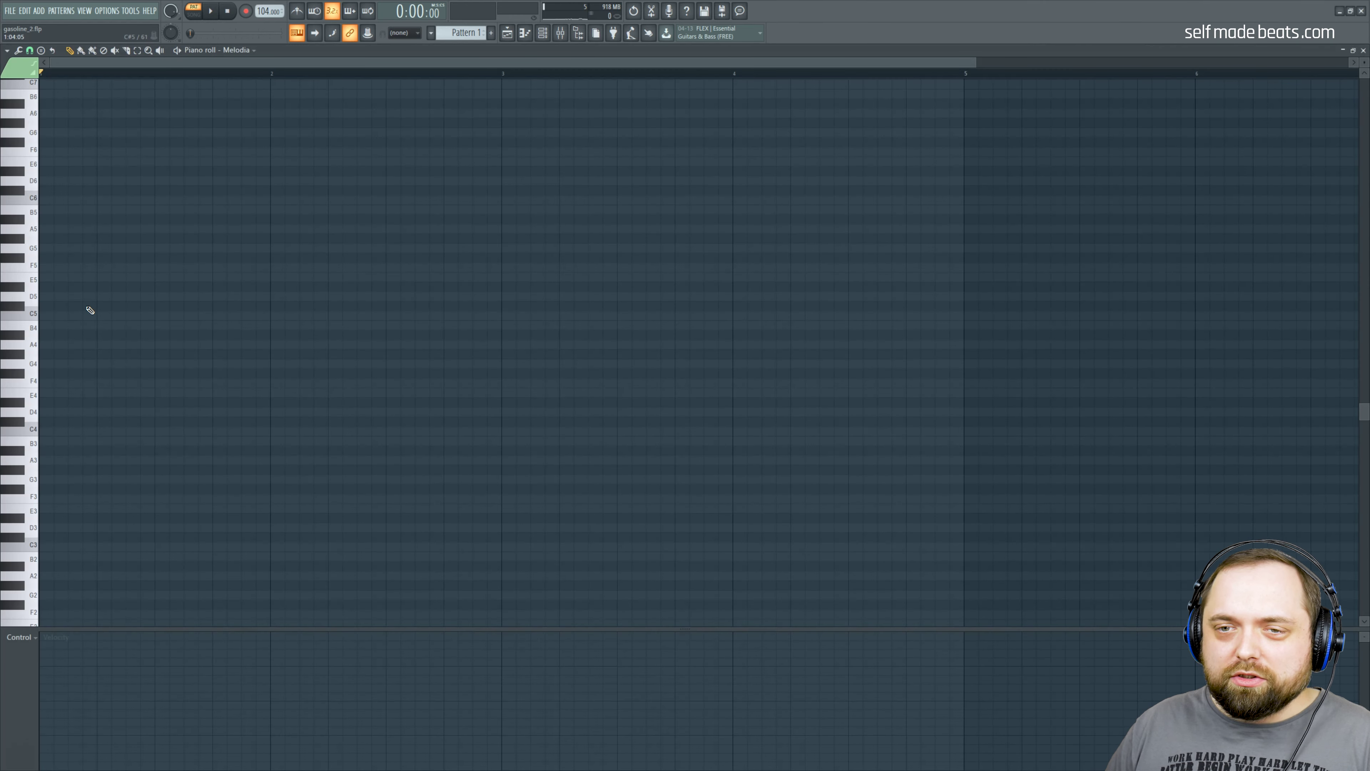
pyautogui.click(54, 280)
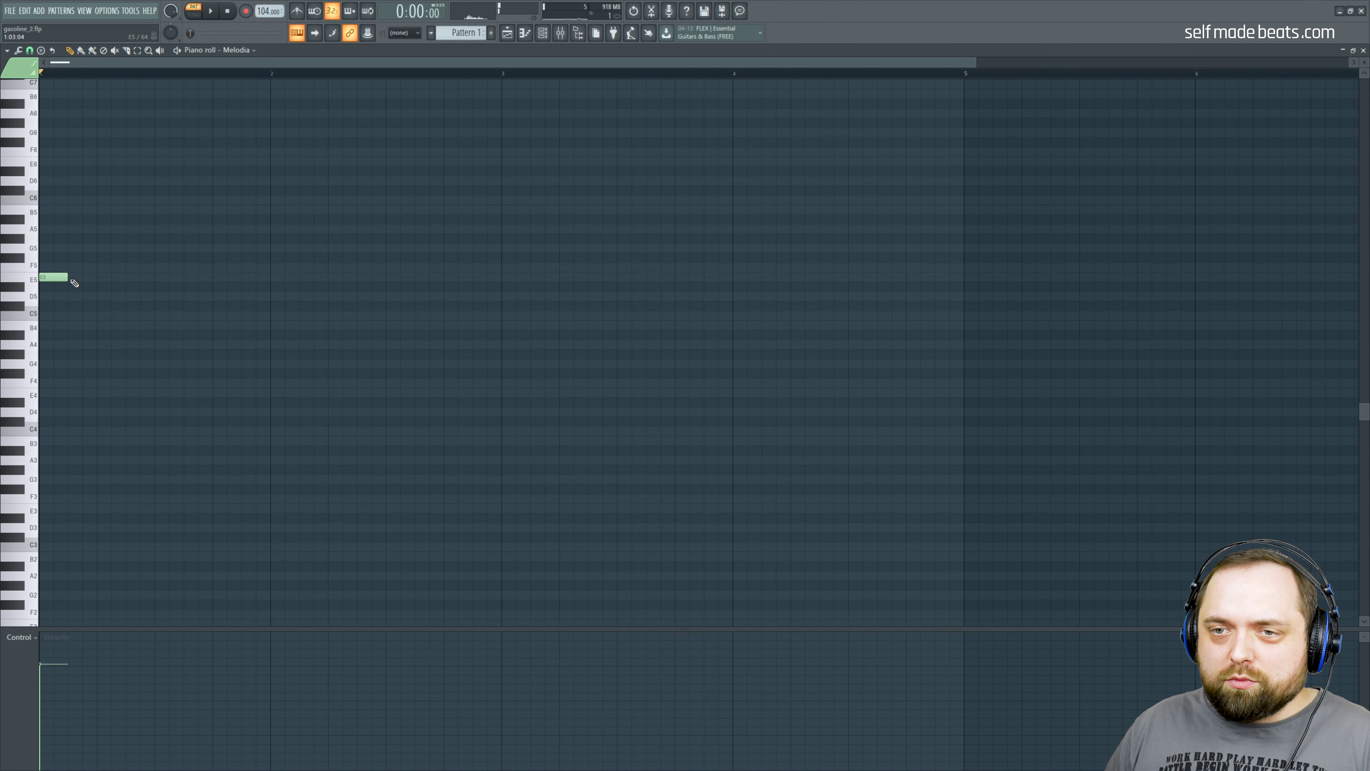
pyautogui.click(108, 278)
pyautogui.click(169, 278)
pyautogui.click(226, 277)
pyautogui.click(255, 267)
pyautogui.click(212, 277)
pyautogui.click(219, 277)
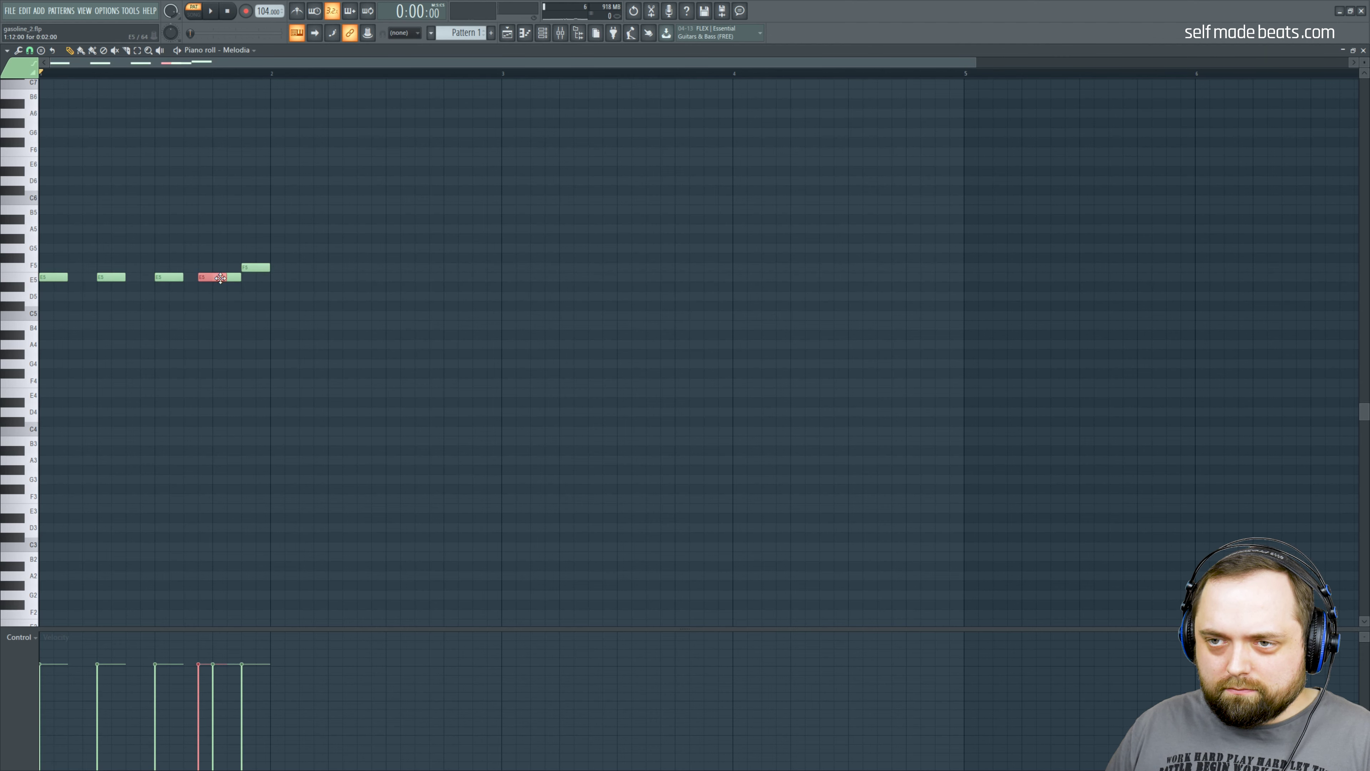
pyautogui.press('space')
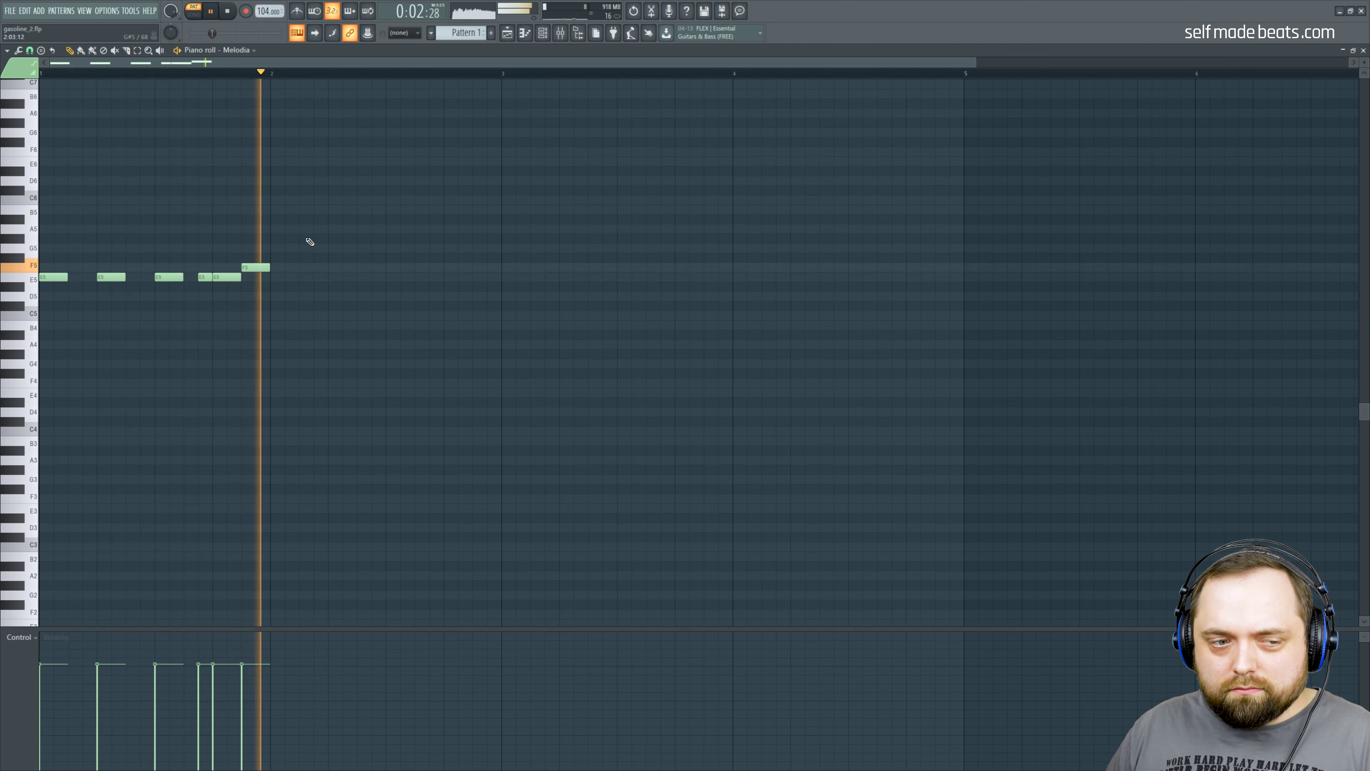
pyautogui.press('space')
# Step: Add two-step Melodia notes in bar 2: E5 on steps 3, 7 and 11, F5 on 9 and 13, and D5 on 15
pyautogui.click(302, 278)
pyautogui.rightClick(305, 277)
pyautogui.click(301, 278)
pyautogui.press('space')
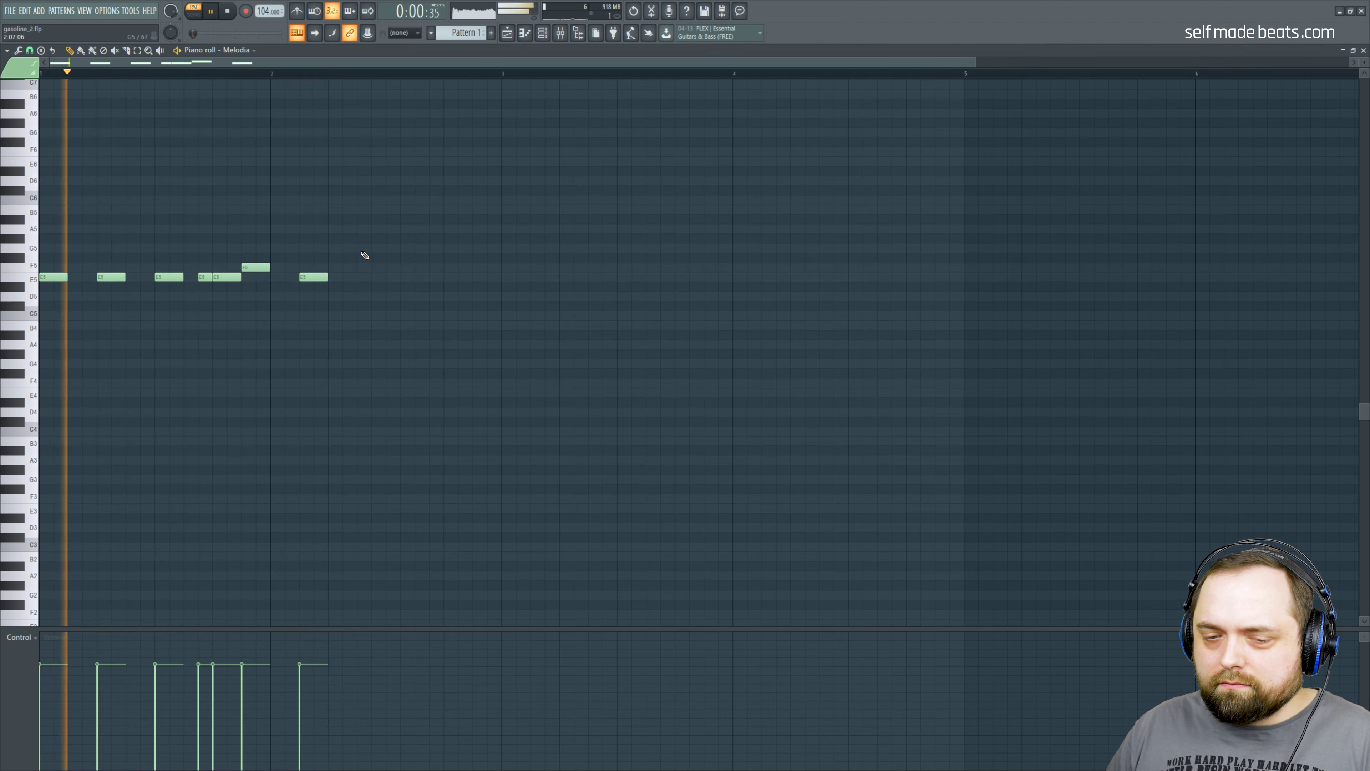
pyautogui.click(367, 277)
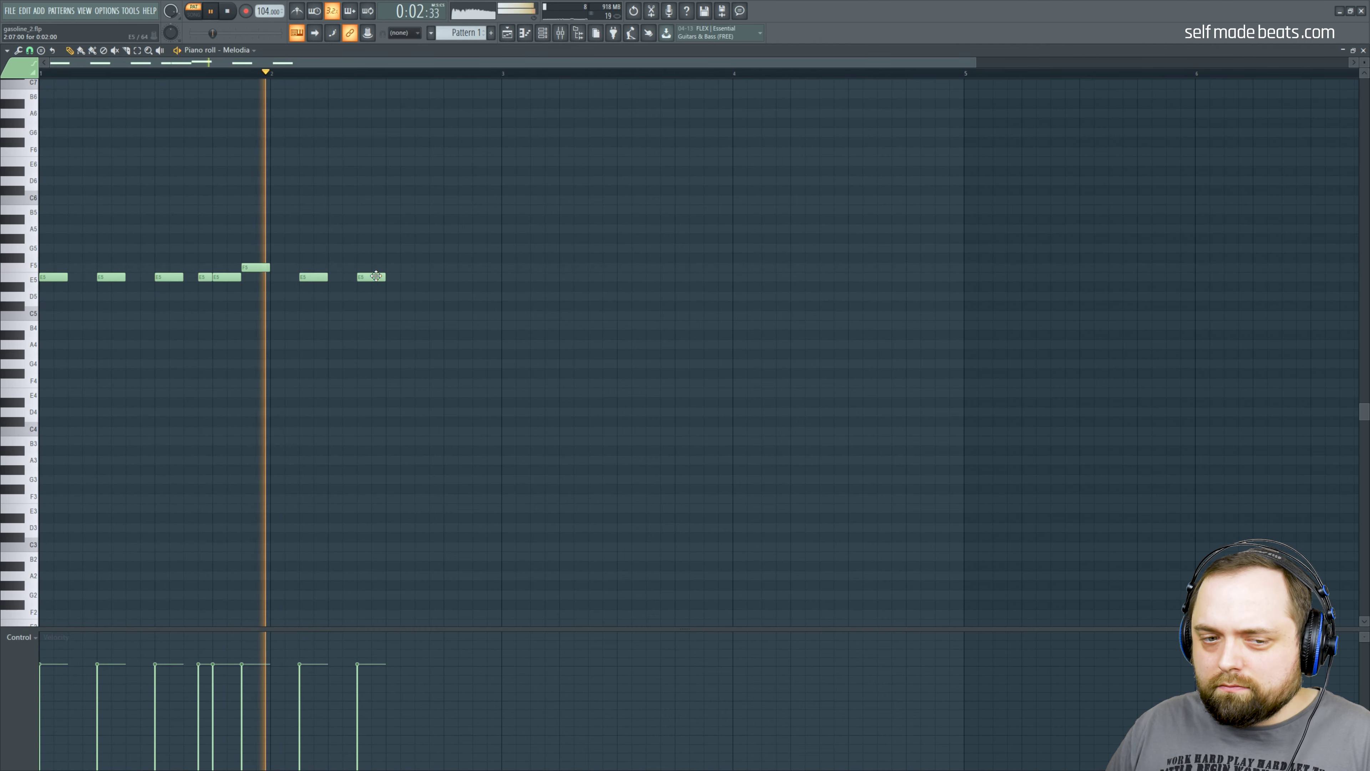
pyautogui.press('space')
pyautogui.click(394, 267)
pyautogui.click(423, 278)
pyautogui.click(443, 267)
pyautogui.moveTo(476, 277); pyautogui.dragTo(483, 300)
pyautogui.press('space')
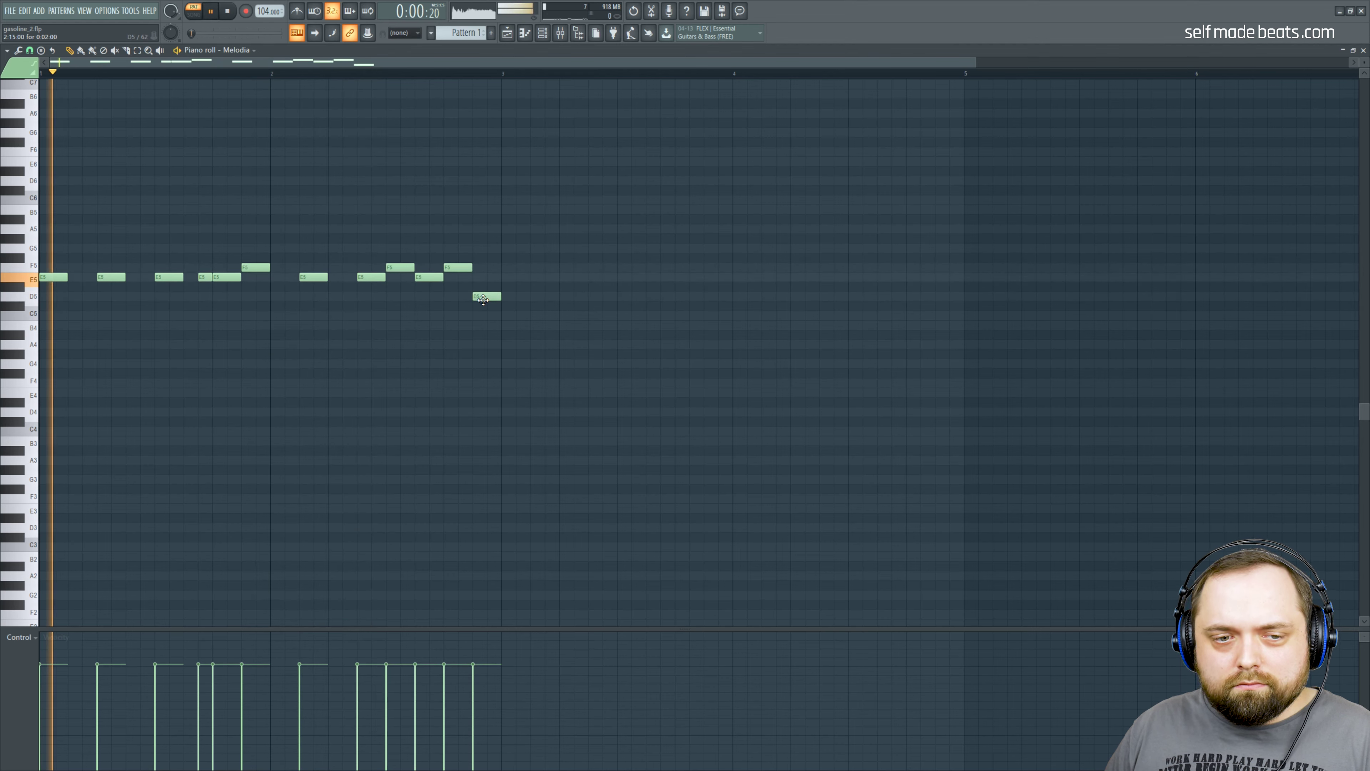
# Step: Draw bar 3 of Melodia: F5 on steps 1 and 15, E5 on steps 5, 9 and 13, and a one-step E5 on 12
pyautogui.click(510, 267)
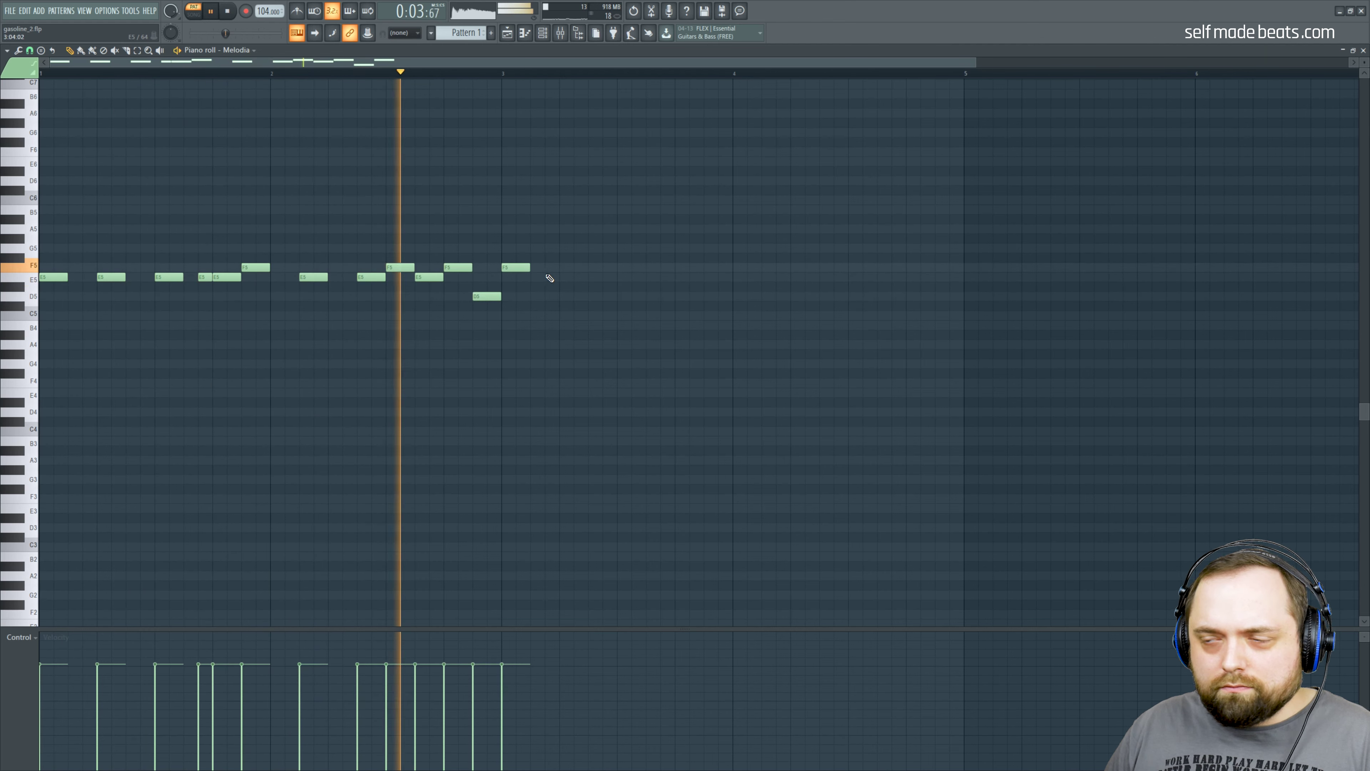
pyautogui.click(566, 277)
pyautogui.press('space')
pyautogui.click(619, 277)
pyautogui.click(677, 277)
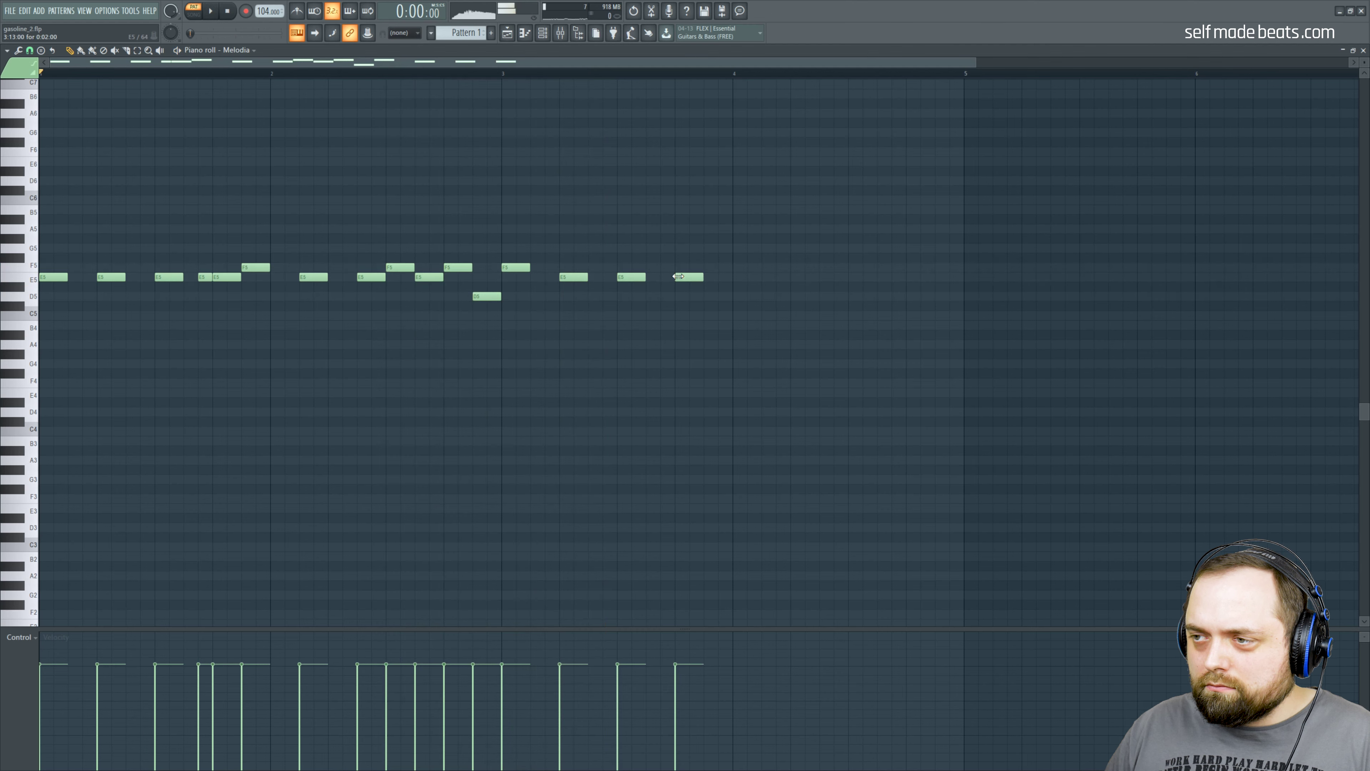
pyautogui.click(663, 277)
pyautogui.click(706, 267)
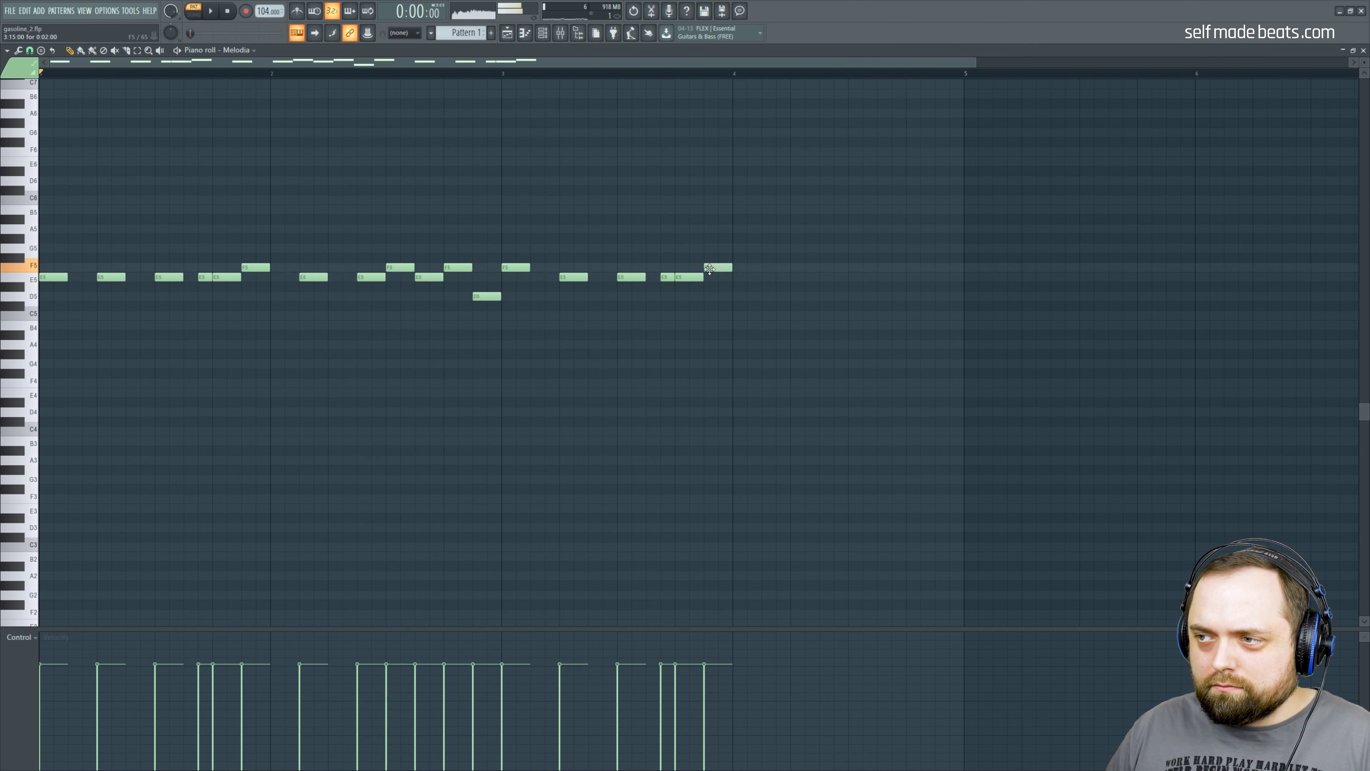
# Step: Complete bar 4 of Melodia with D5 on step 3, E5 on 7 and 11, F5 on 9 and 13, G5 on 15, and close the piano roll
pyautogui.click(764, 296)
pyautogui.click(836, 277)
pyautogui.moveTo(835, 277); pyautogui.dragTo(822, 277)
pyautogui.click(854, 266)
pyautogui.click(880, 277)
pyautogui.click(909, 267)
pyautogui.click(939, 248)
pyautogui.press('space')
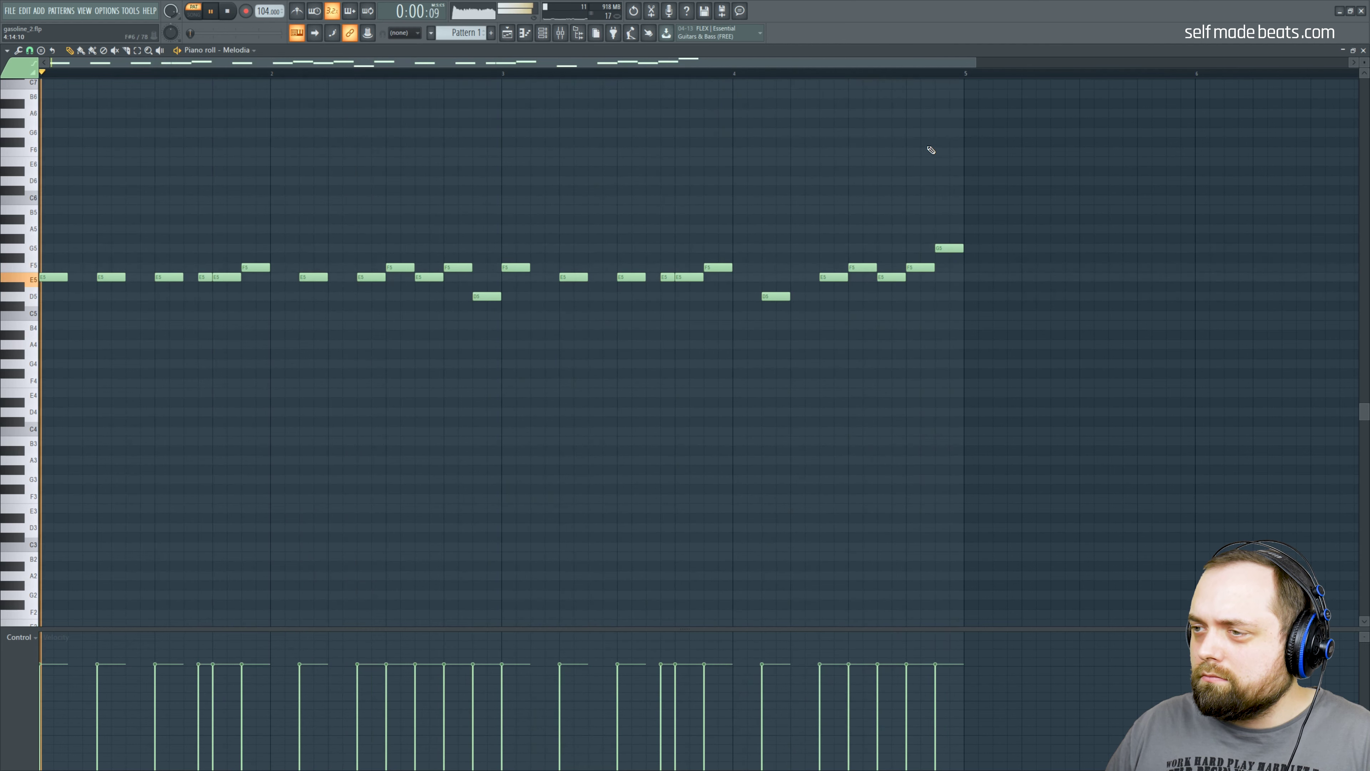
pyautogui.press('space')
pyautogui.click(1364, 50)
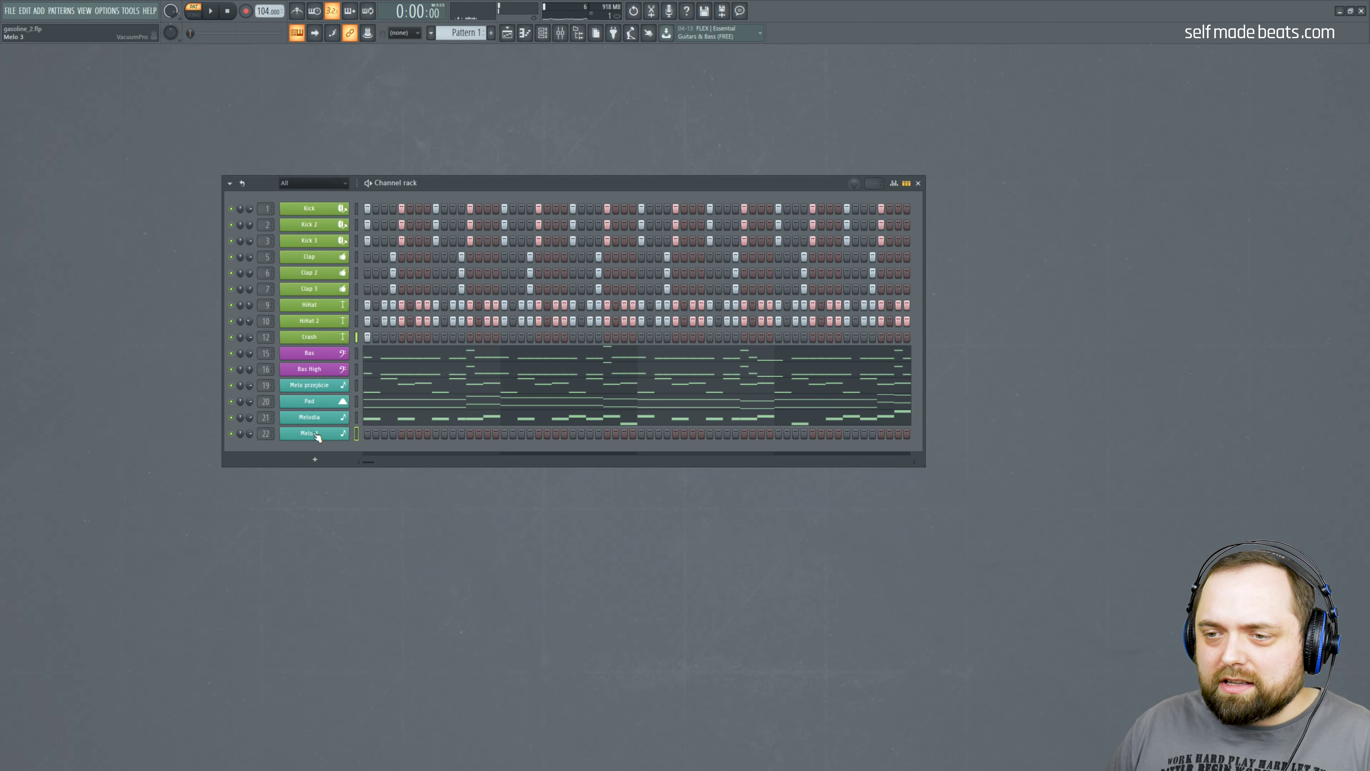
# Step: Draw Melo 3 notes: three-step E5 starting bar 1, two-step F5 and A5 on steps 11 and 13, and three-step G5 starting bar 2
pyautogui.rightClick(347, 430)
pyautogui.click(377, 431)
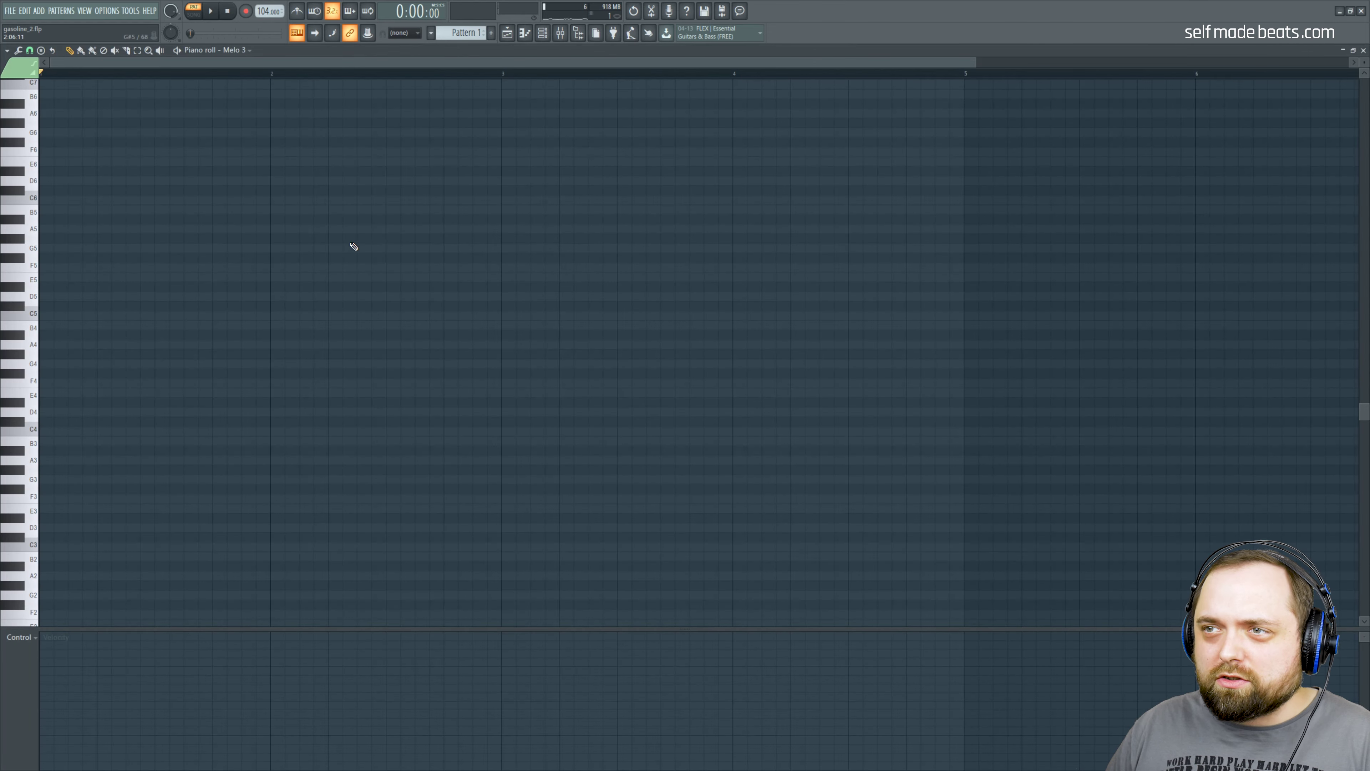
pyautogui.moveTo(970, 59); pyautogui.dragTo(733, 59)
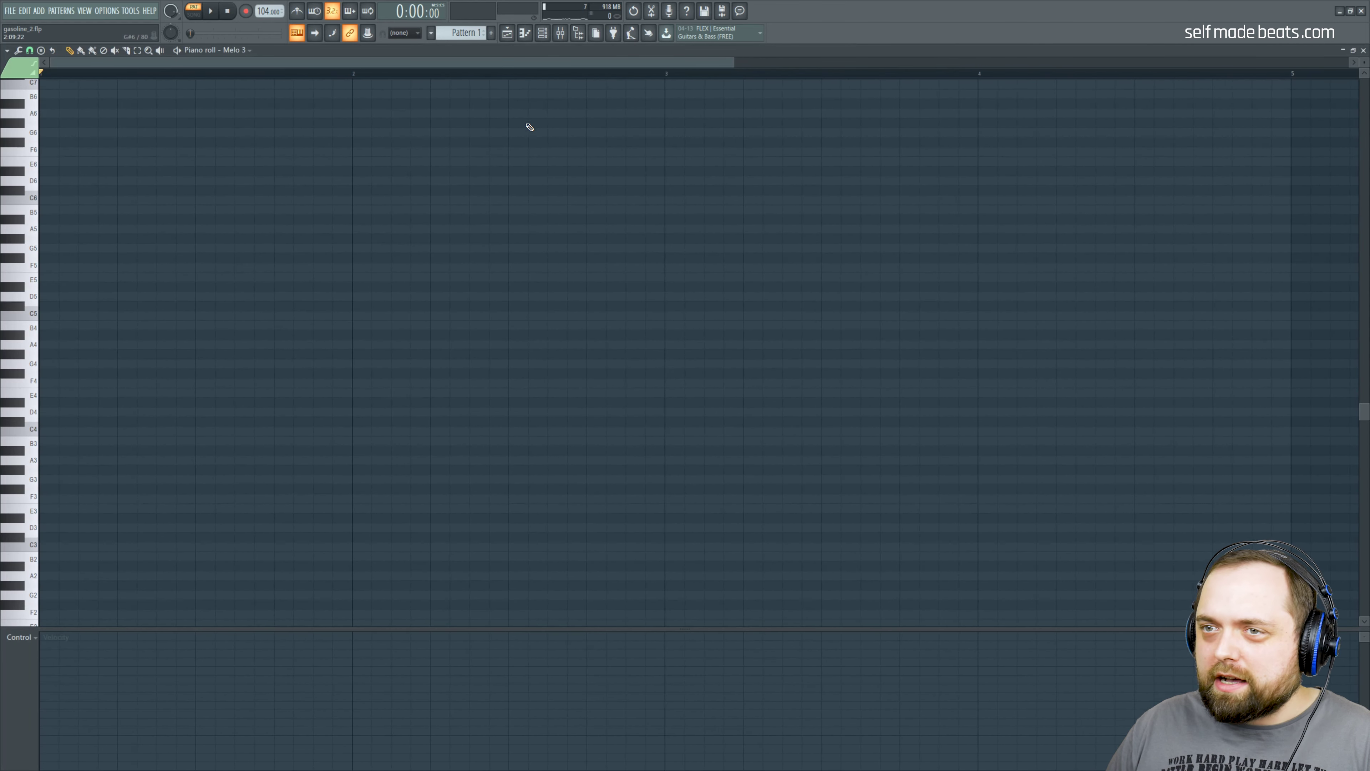
pyautogui.click(55, 277)
pyautogui.moveTo(192, 267); pyautogui.dragTo(281, 264)
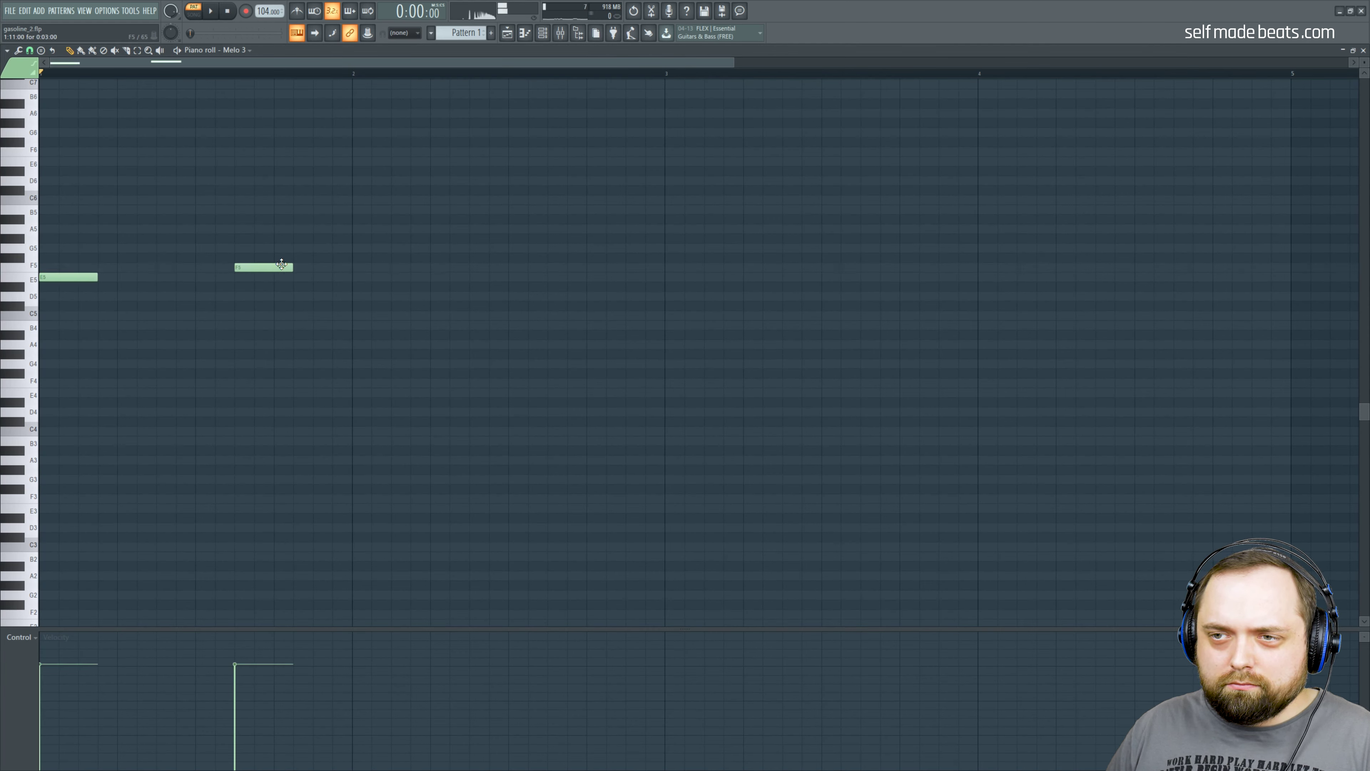
pyautogui.click(278, 228)
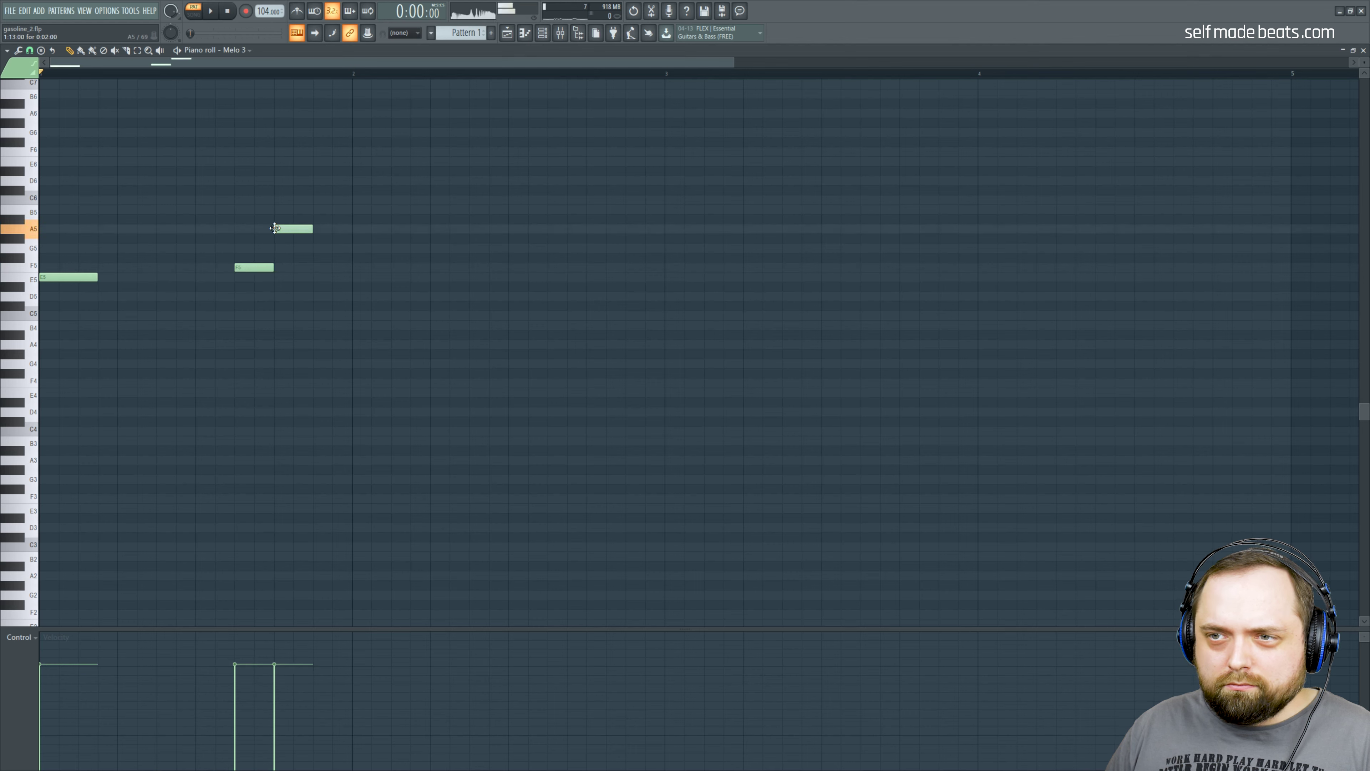
pyautogui.click(356, 248)
pyautogui.press('space')
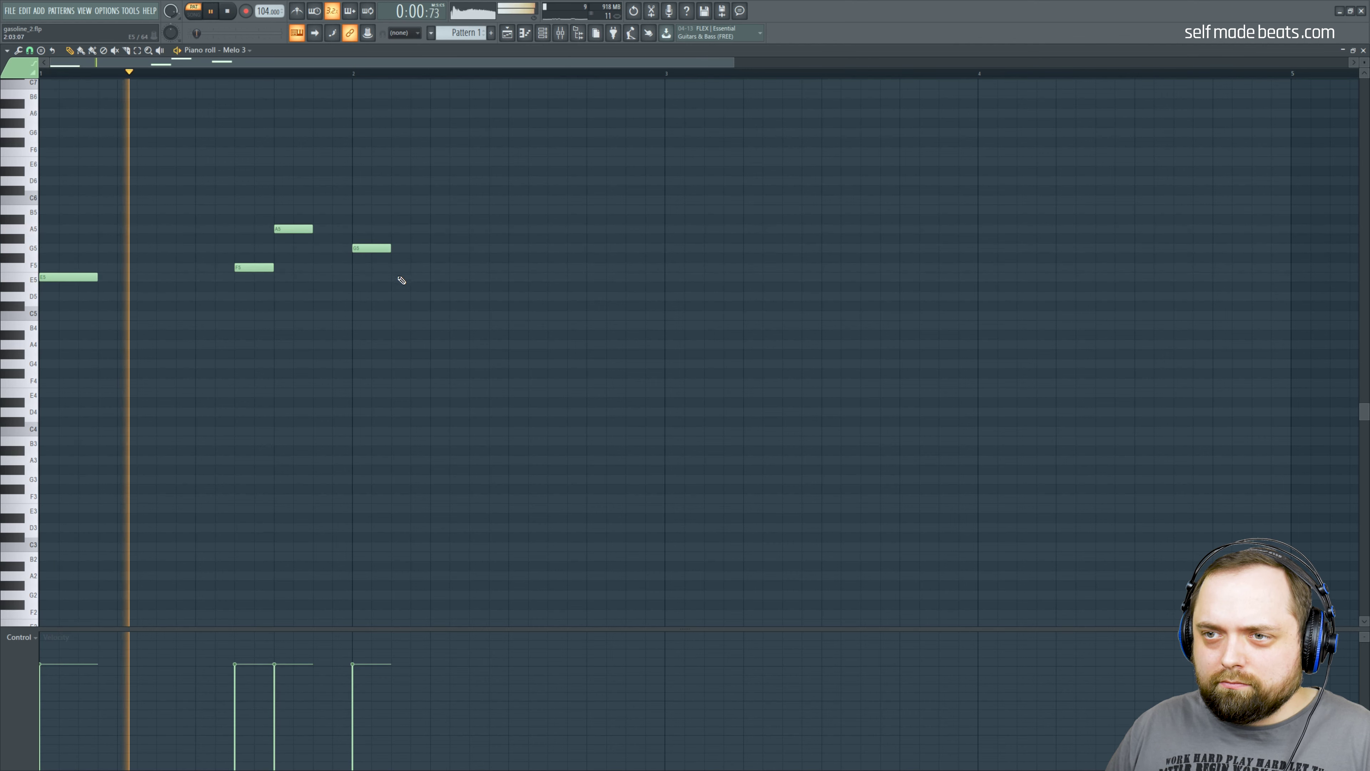
pyautogui.press('space')
pyautogui.moveTo(389, 249); pyautogui.dragTo(409, 249)
pyautogui.press('space')
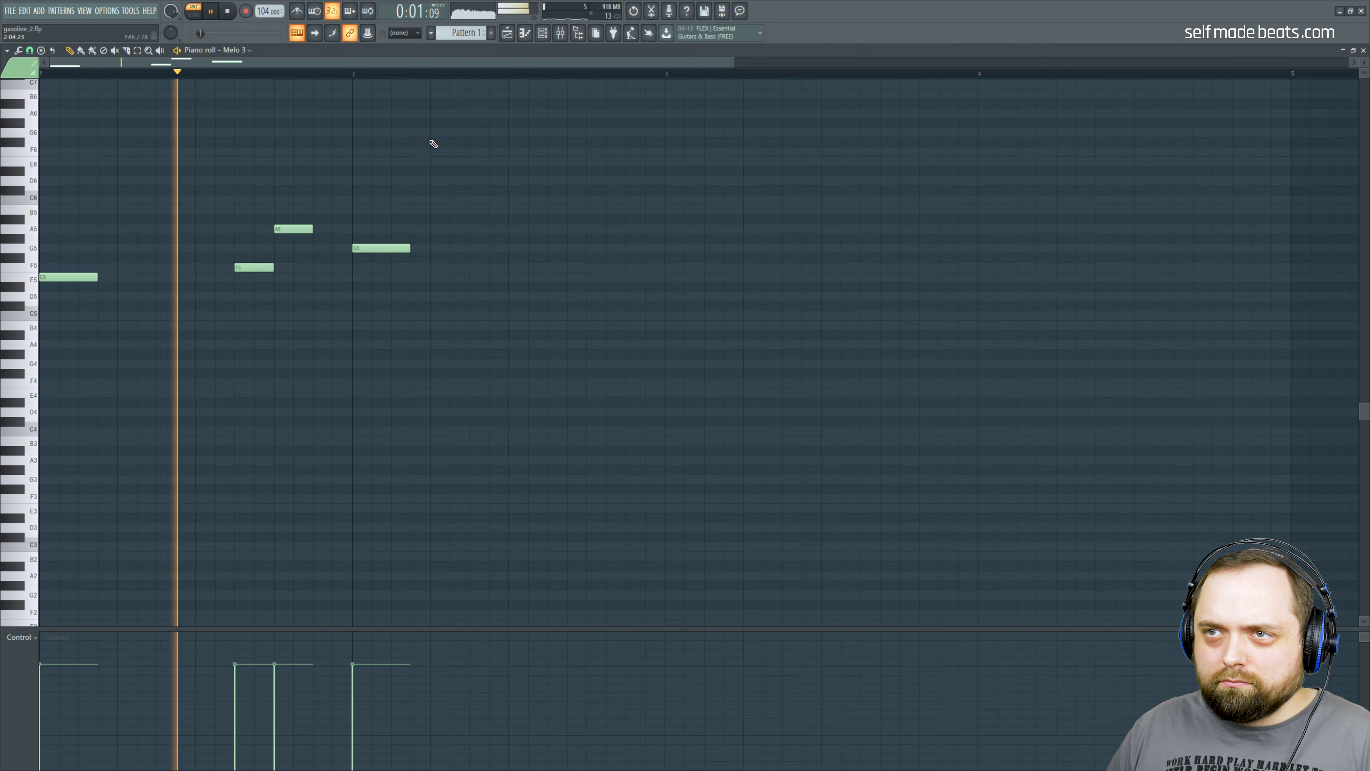
pyautogui.press('space')
# Step: Extend Melo 3 with D5 and F5 late in bar 2, E5 starting bar 3, and quieter repeats of A5 and F5 ending bars 1 and 2
pyautogui.click(591, 267)
pyautogui.click(671, 277)
pyautogui.click(553, 296)
pyautogui.click(630, 267)
pyautogui.click(320, 229)
pyautogui.press('space')
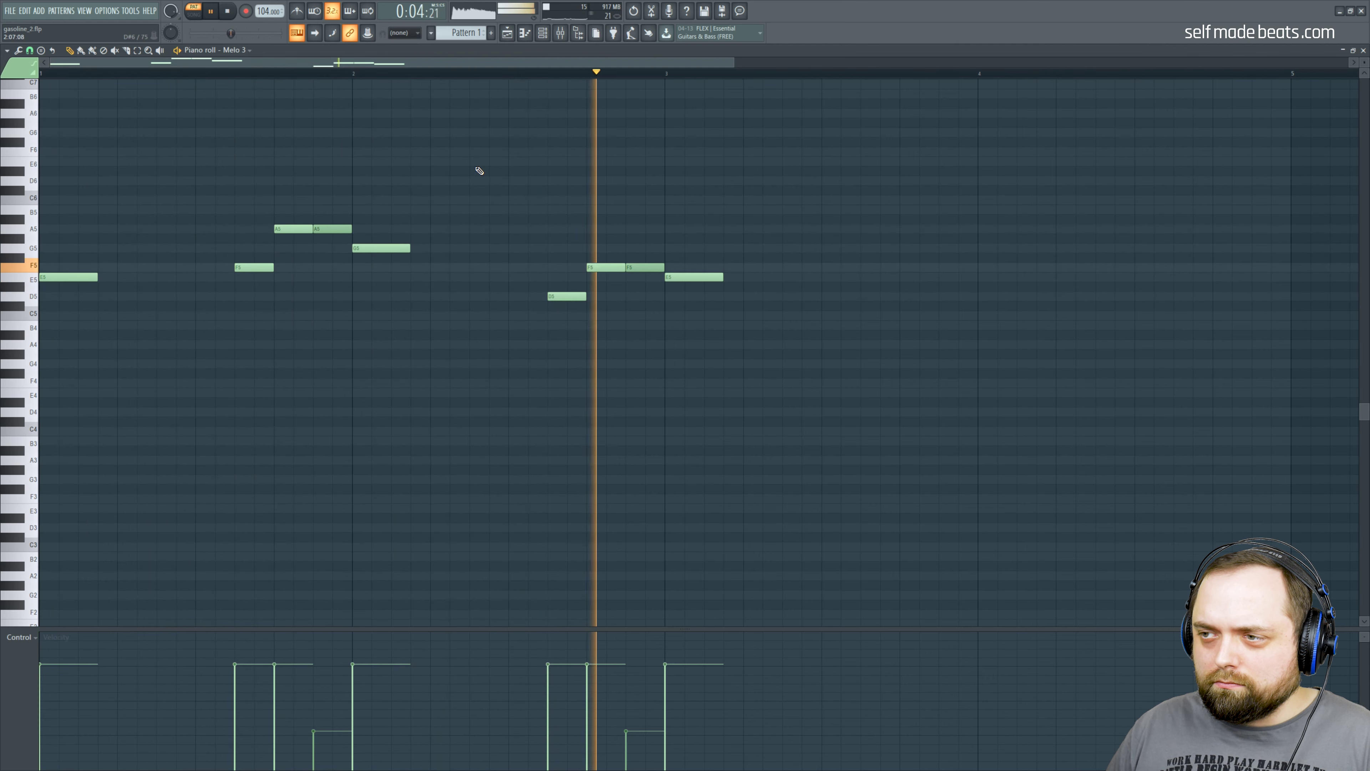
pyautogui.press('space')
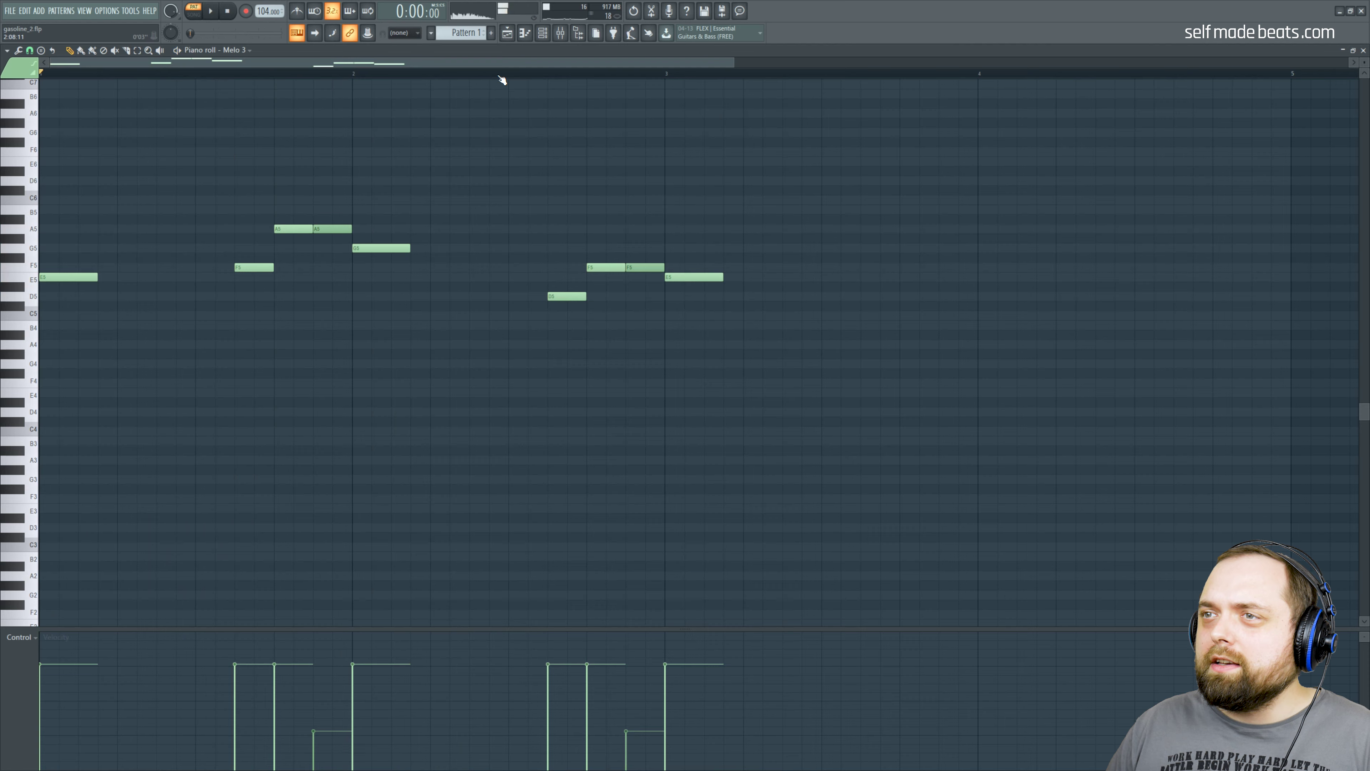
pyautogui.scroll(-2, 501, 80)
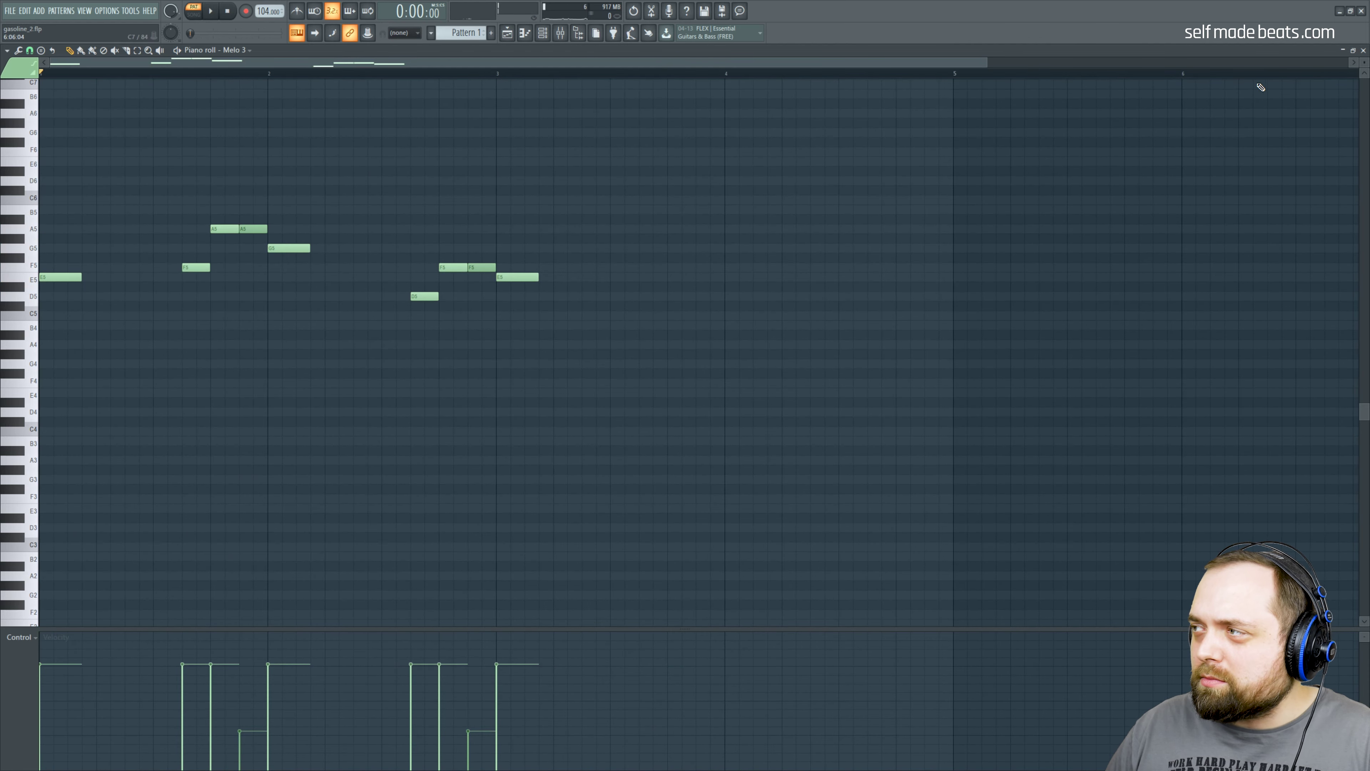
pyautogui.click(1364, 51)
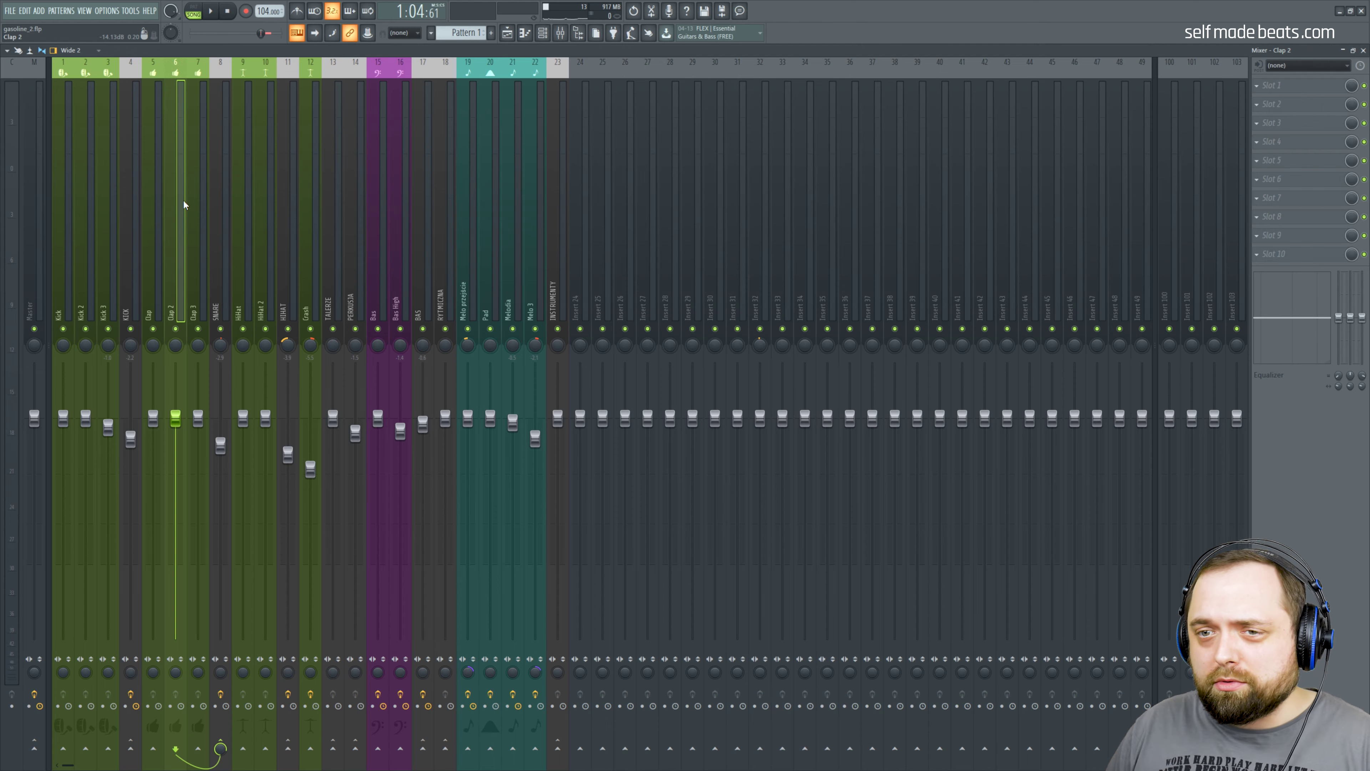
# Step: Examine the Fruity Parametric EQ 2 and Fruity Limiter settings on the KICK mixer track
pyautogui.click(134, 215)
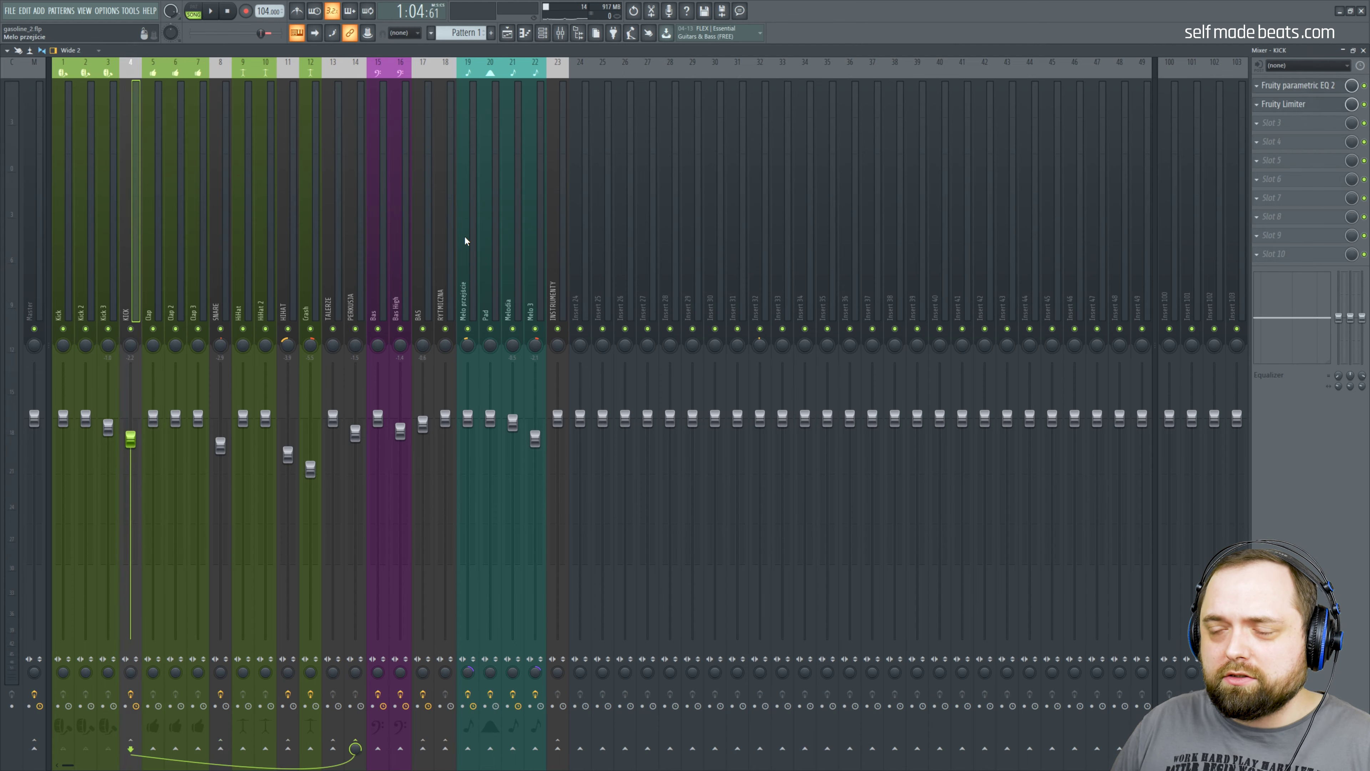
pyautogui.click(1308, 91)
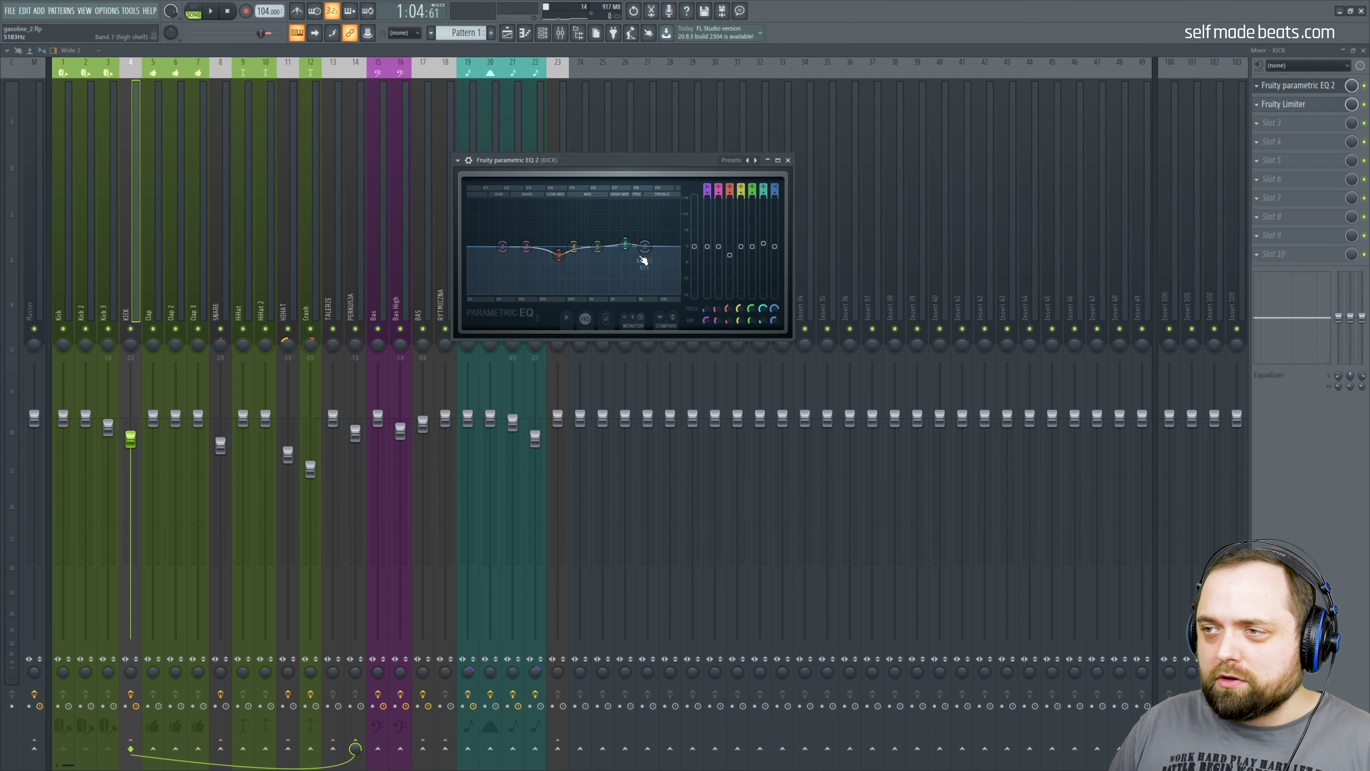
pyautogui.click(788, 160)
pyautogui.click(1316, 106)
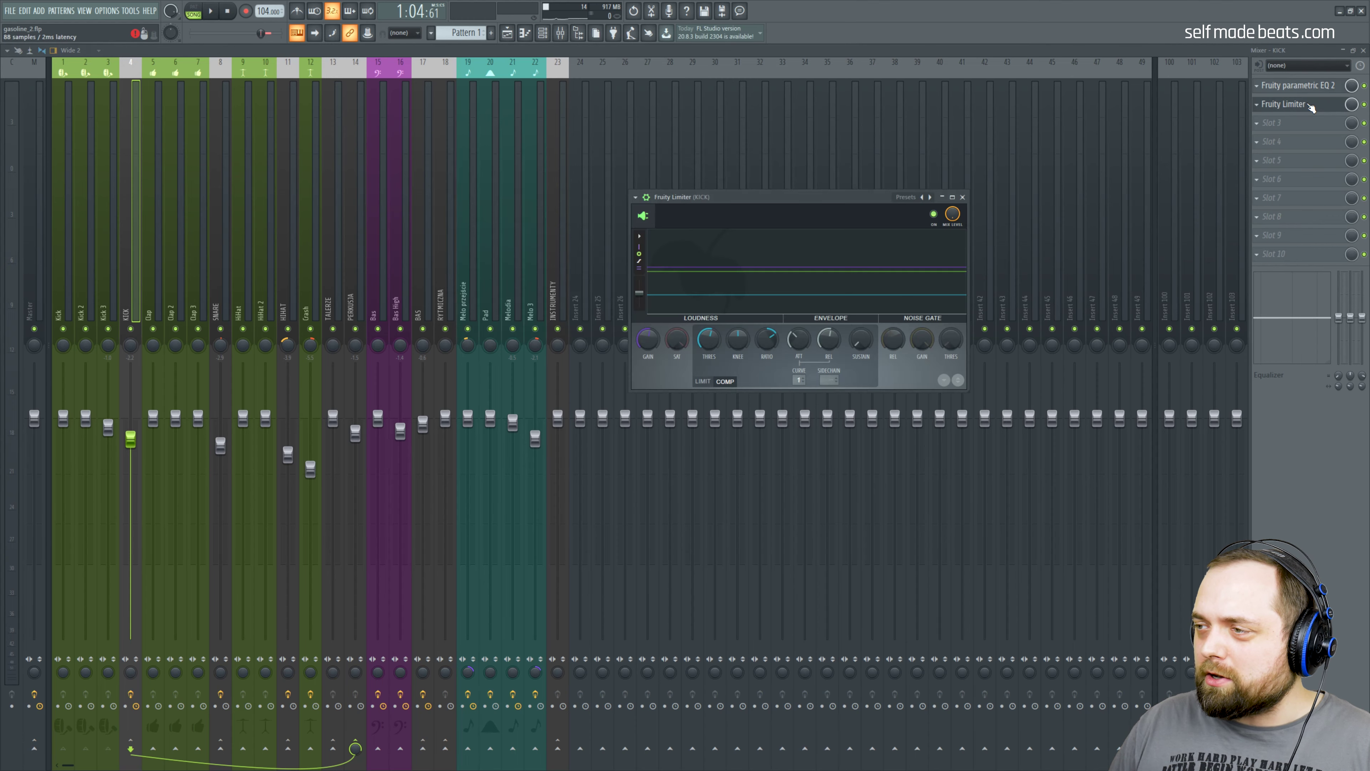
pyautogui.click(1311, 106)
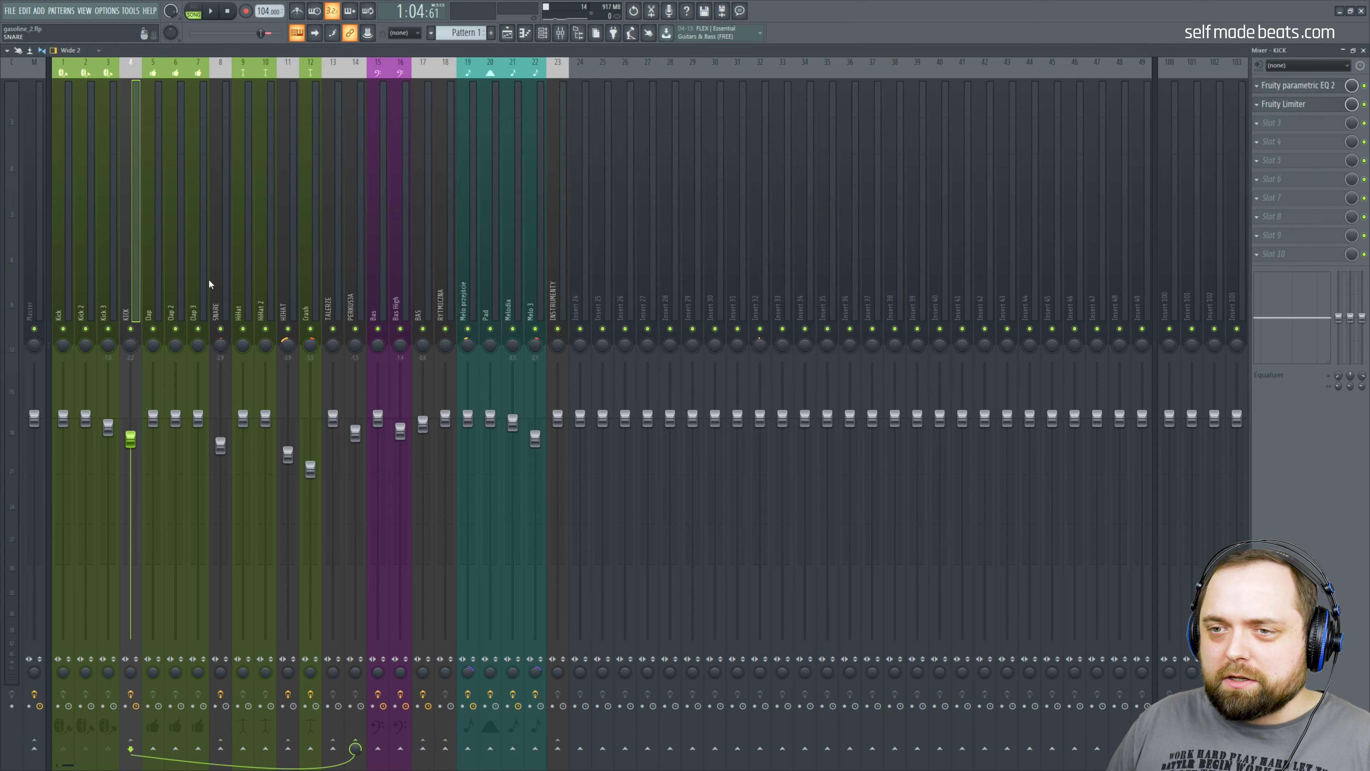
# Step: Examine the Fruity Parametric EQ 2 and Fruity Reeverb 2 settings on the SNARE mixer track
pyautogui.click(218, 275)
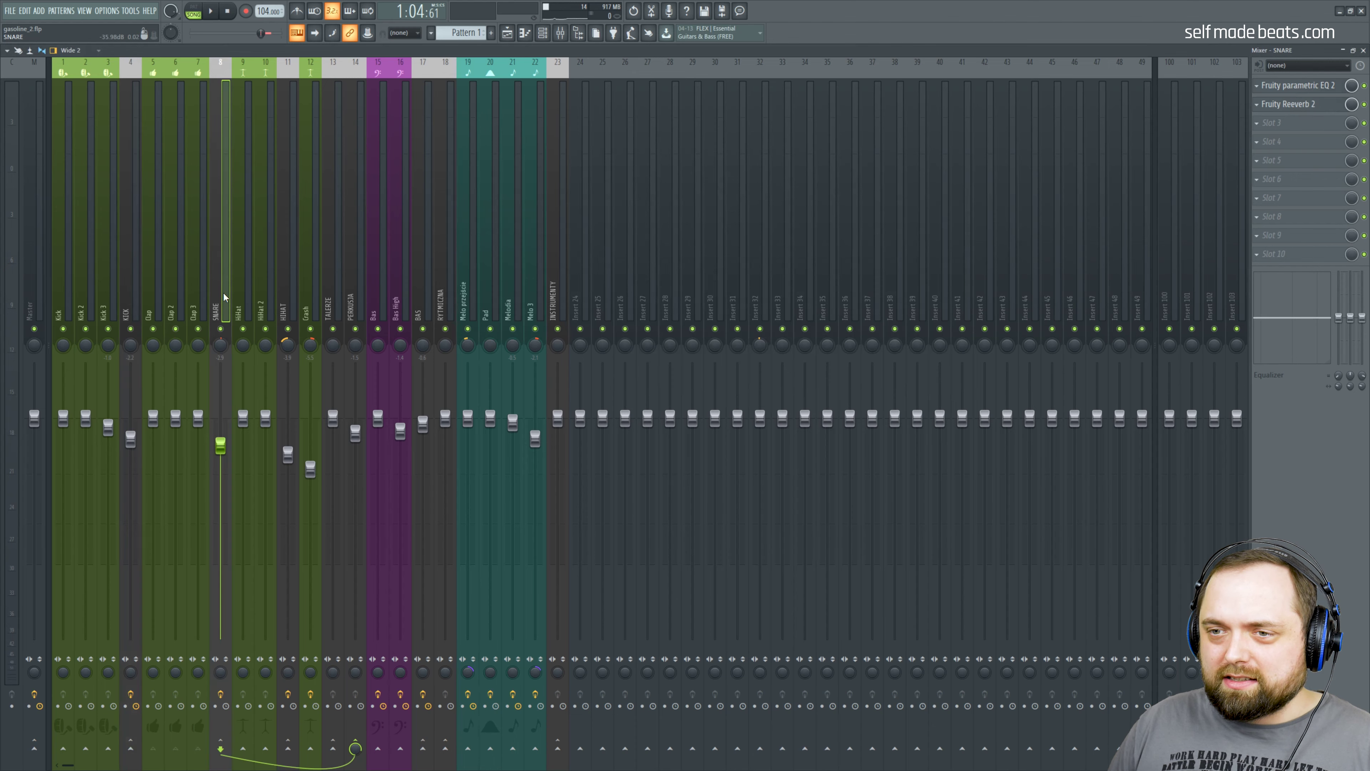
pyautogui.click(1320, 92)
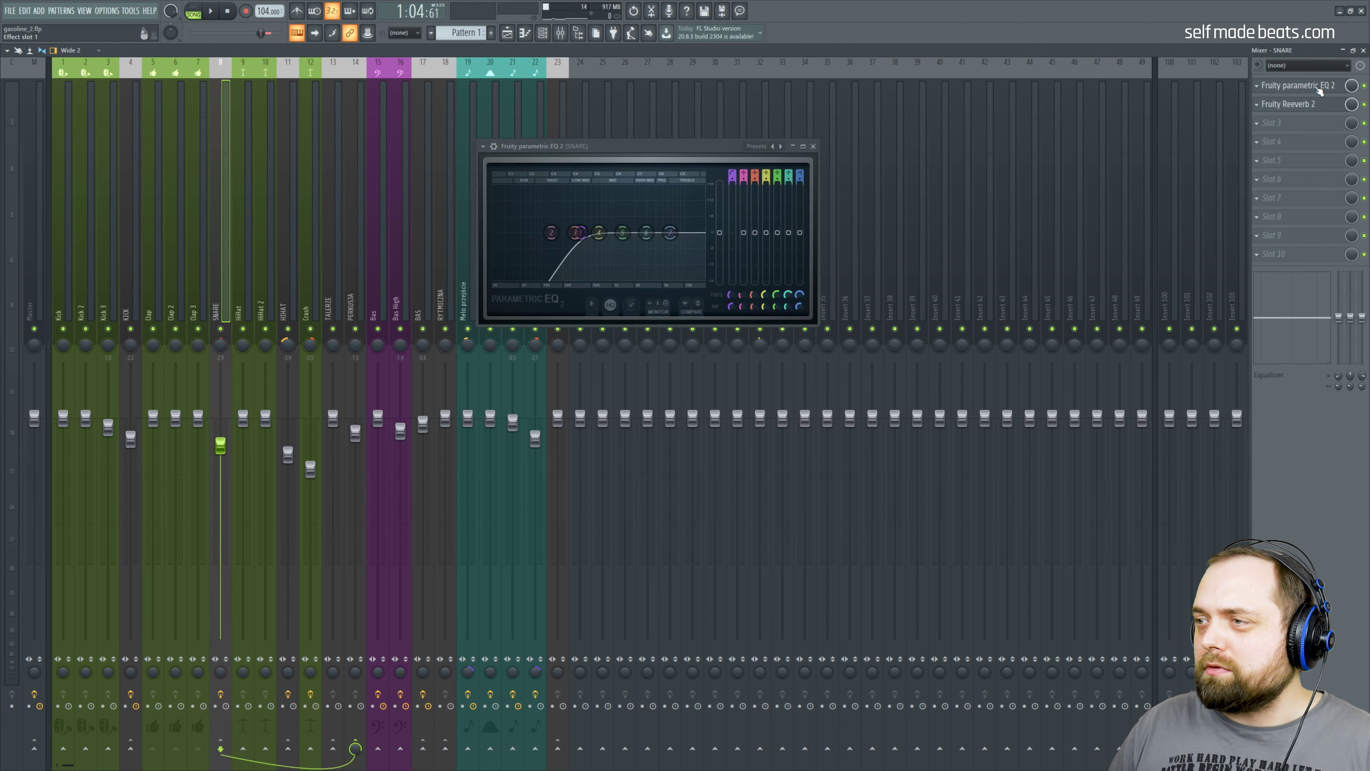
pyautogui.click(1320, 92)
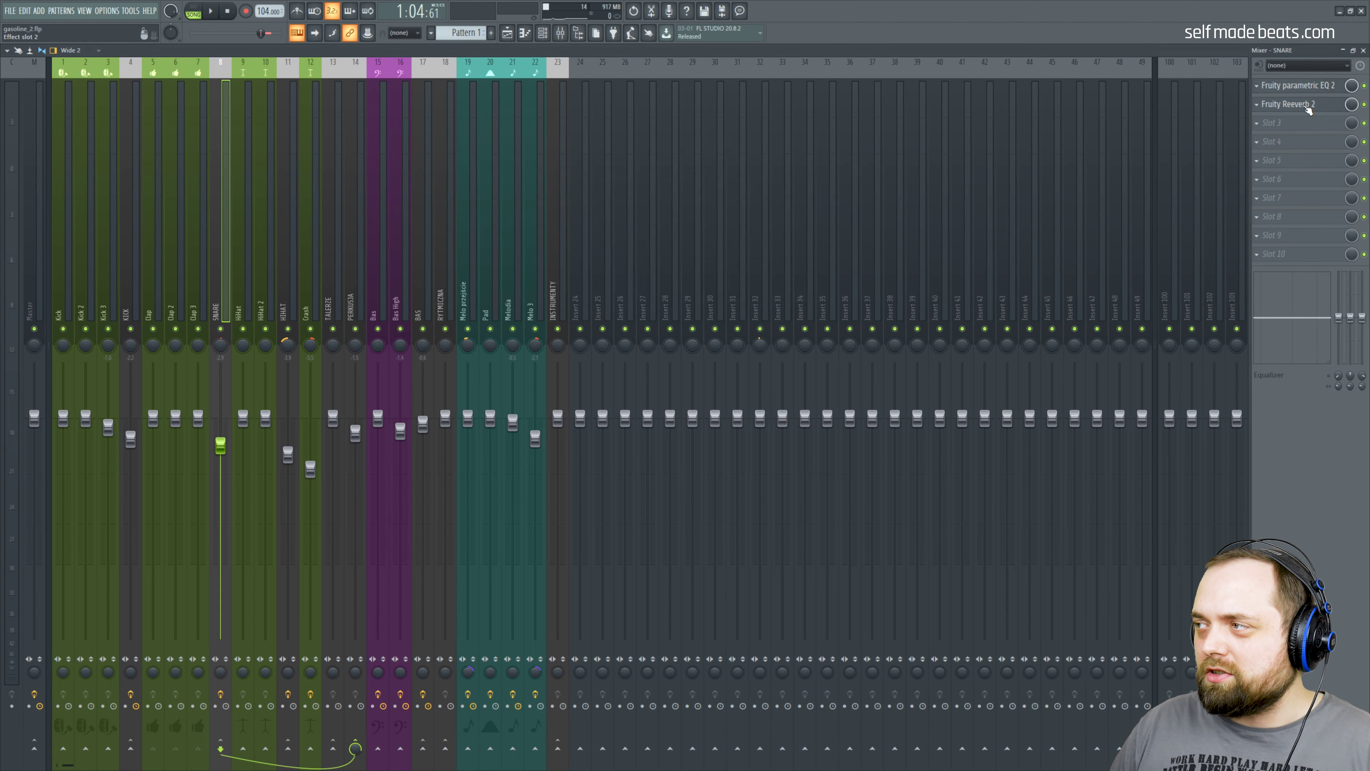
pyautogui.click(1309, 106)
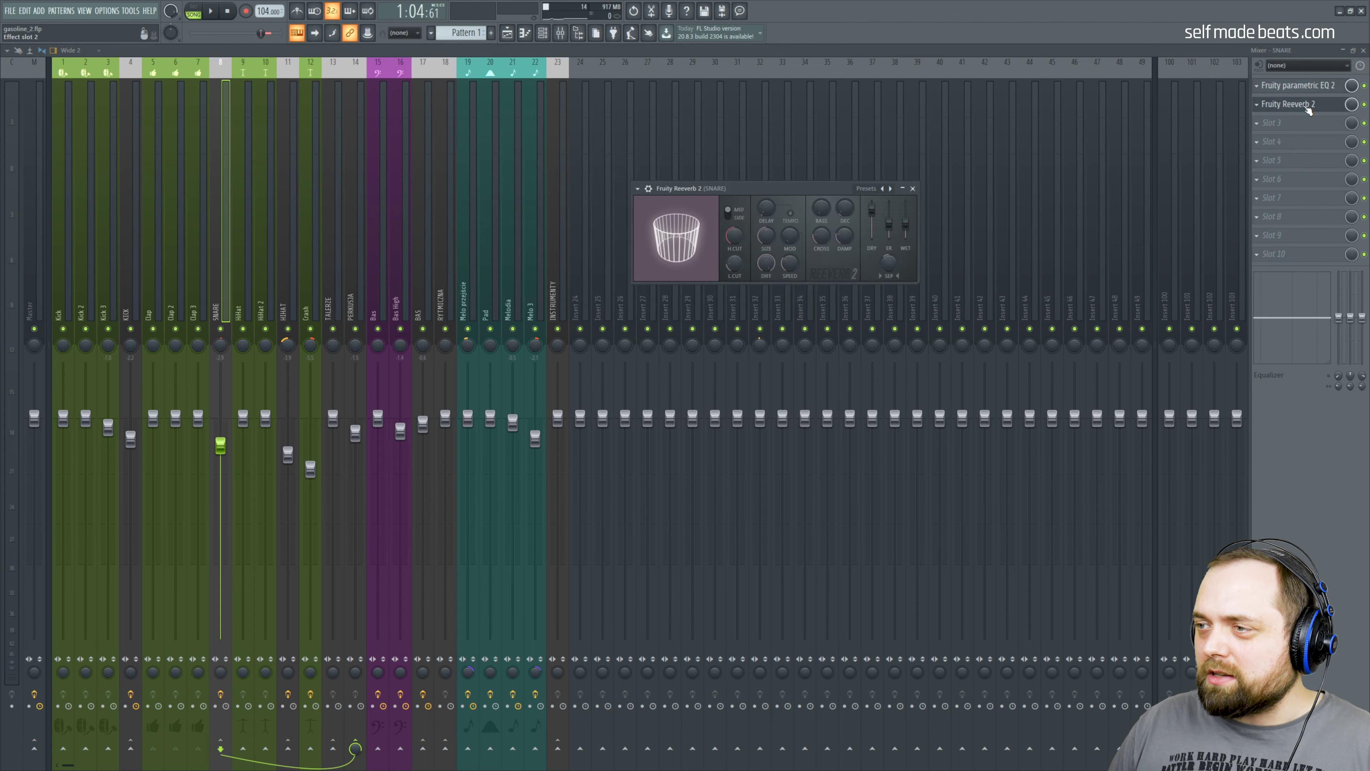
pyautogui.click(1310, 106)
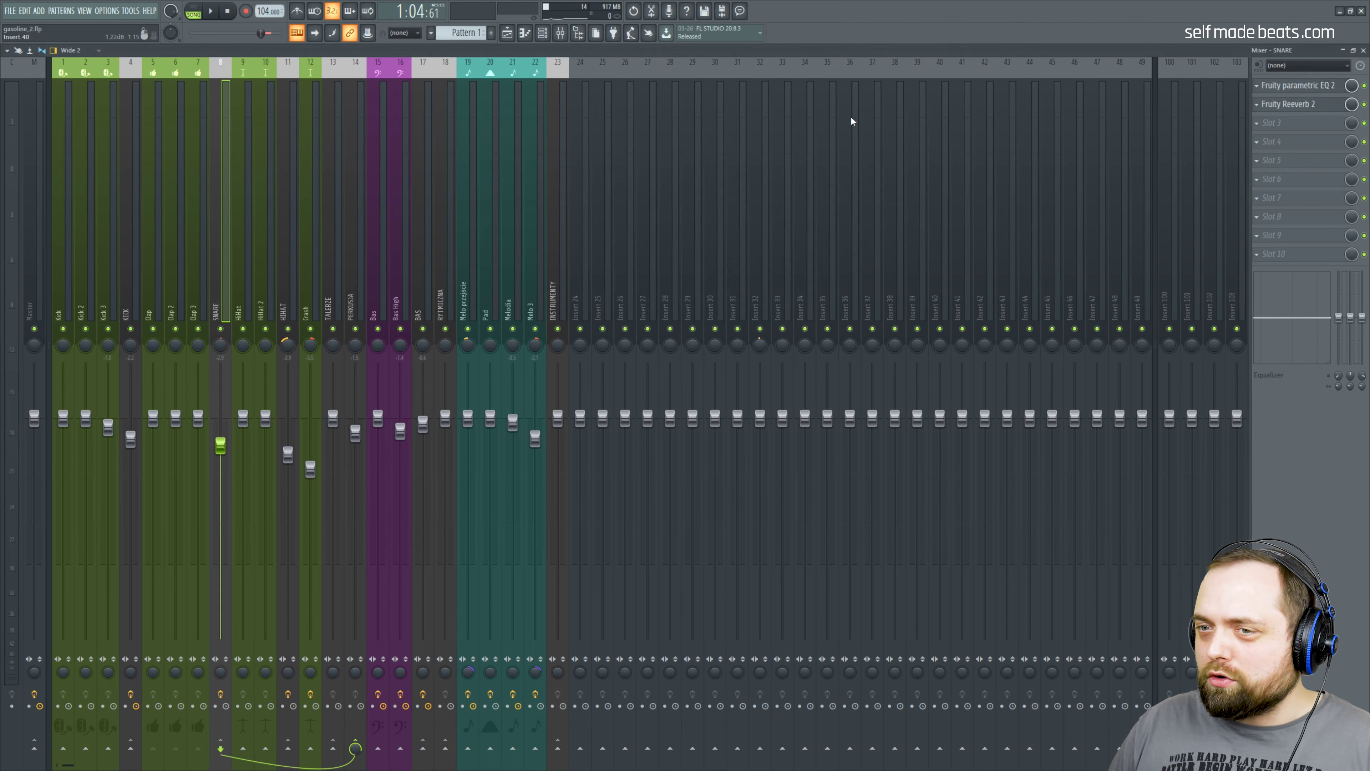
# Step: Examine the Fruity Parametric EQ 2 and Fruity Delay 2 settings on the HIHAT mixer track
pyautogui.click(291, 246)
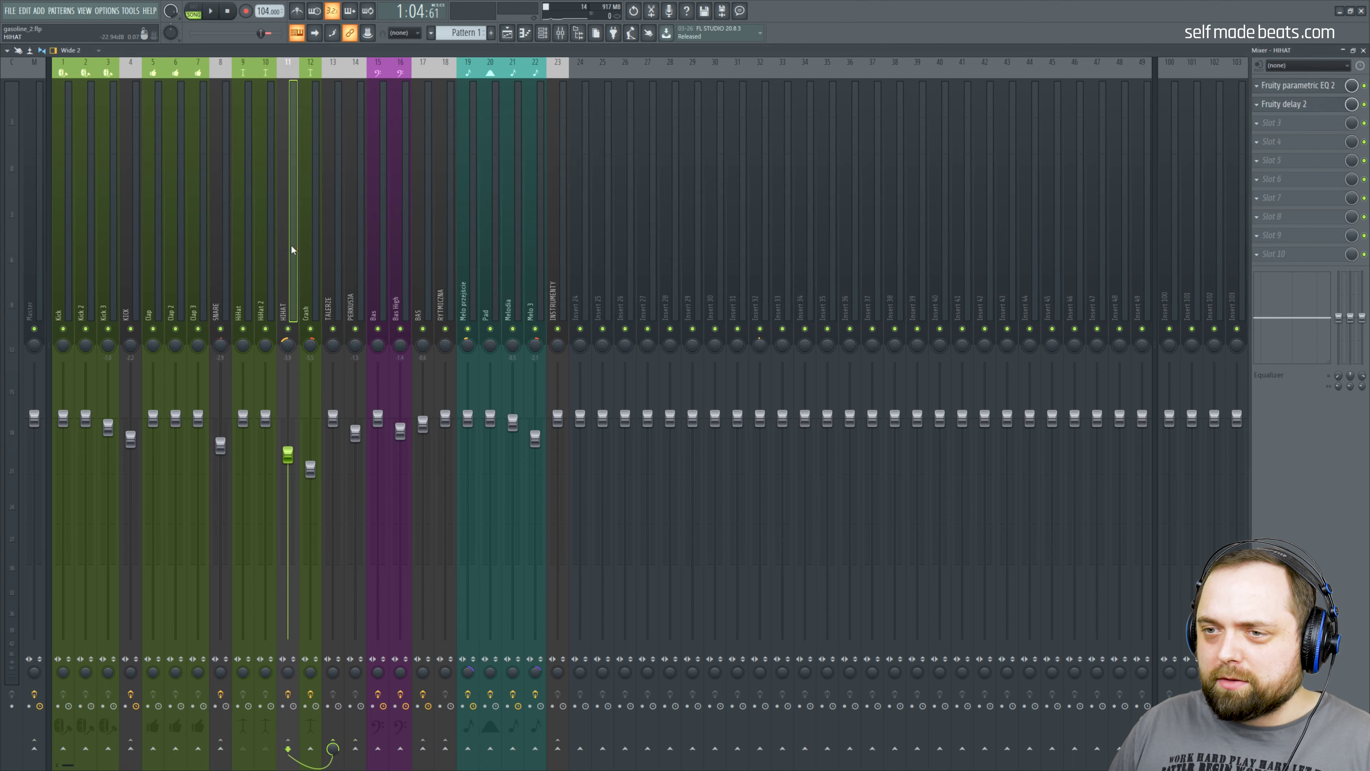
pyautogui.click(1316, 90)
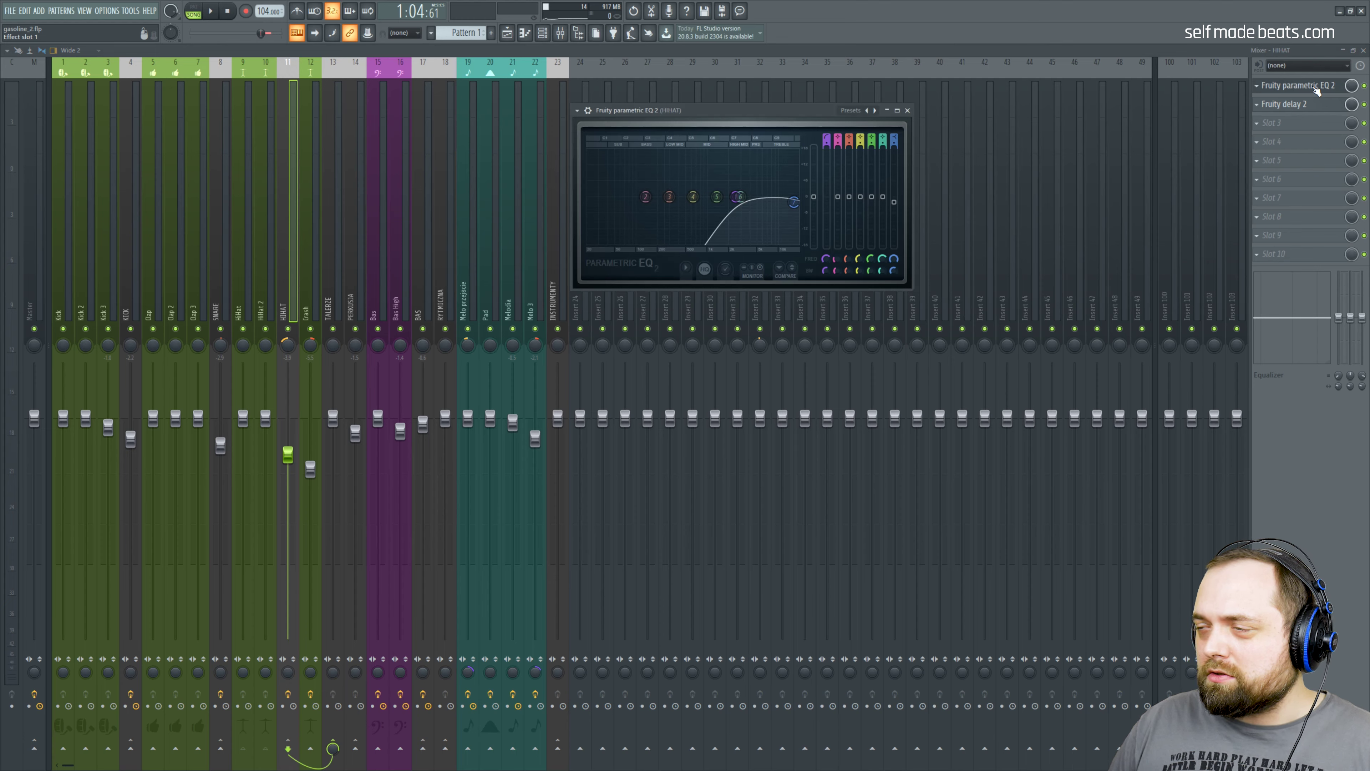
pyautogui.click(1317, 90)
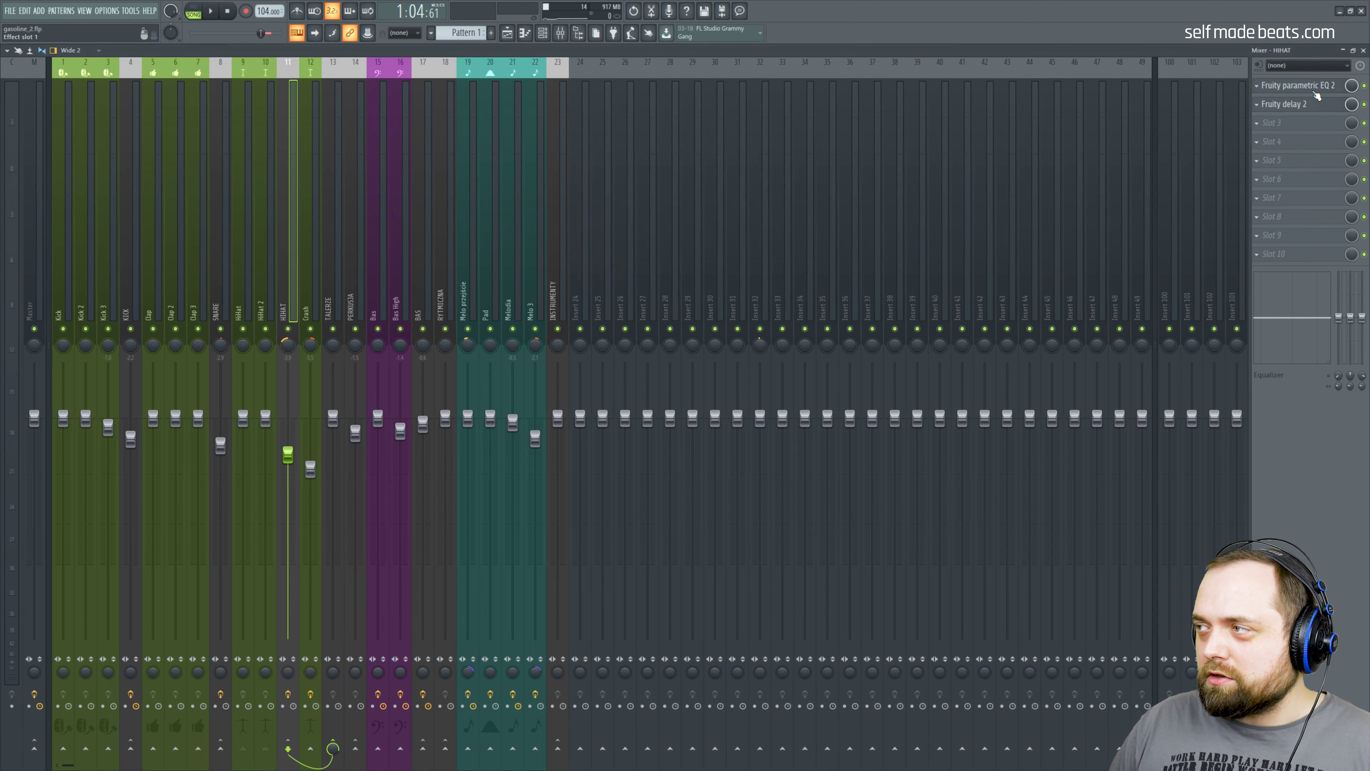
pyautogui.click(1316, 106)
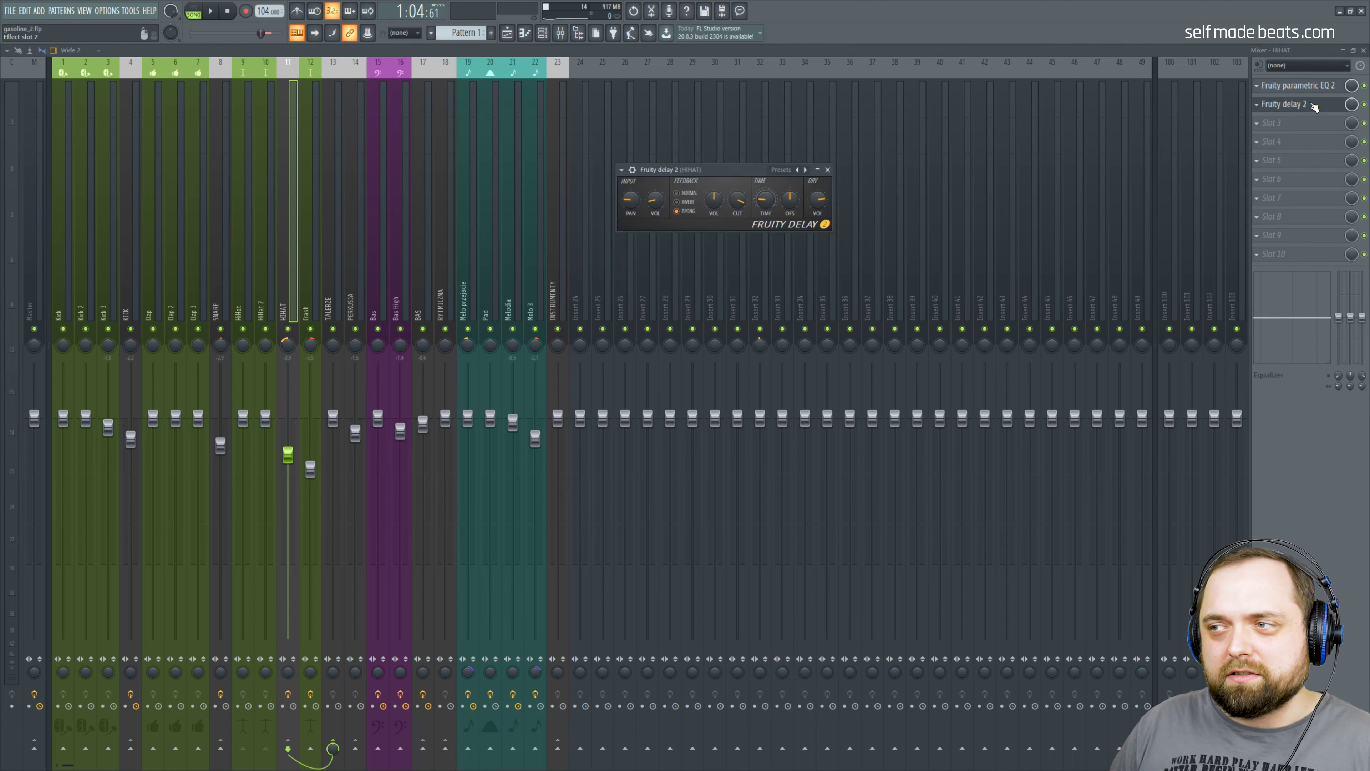
pyautogui.click(1315, 105)
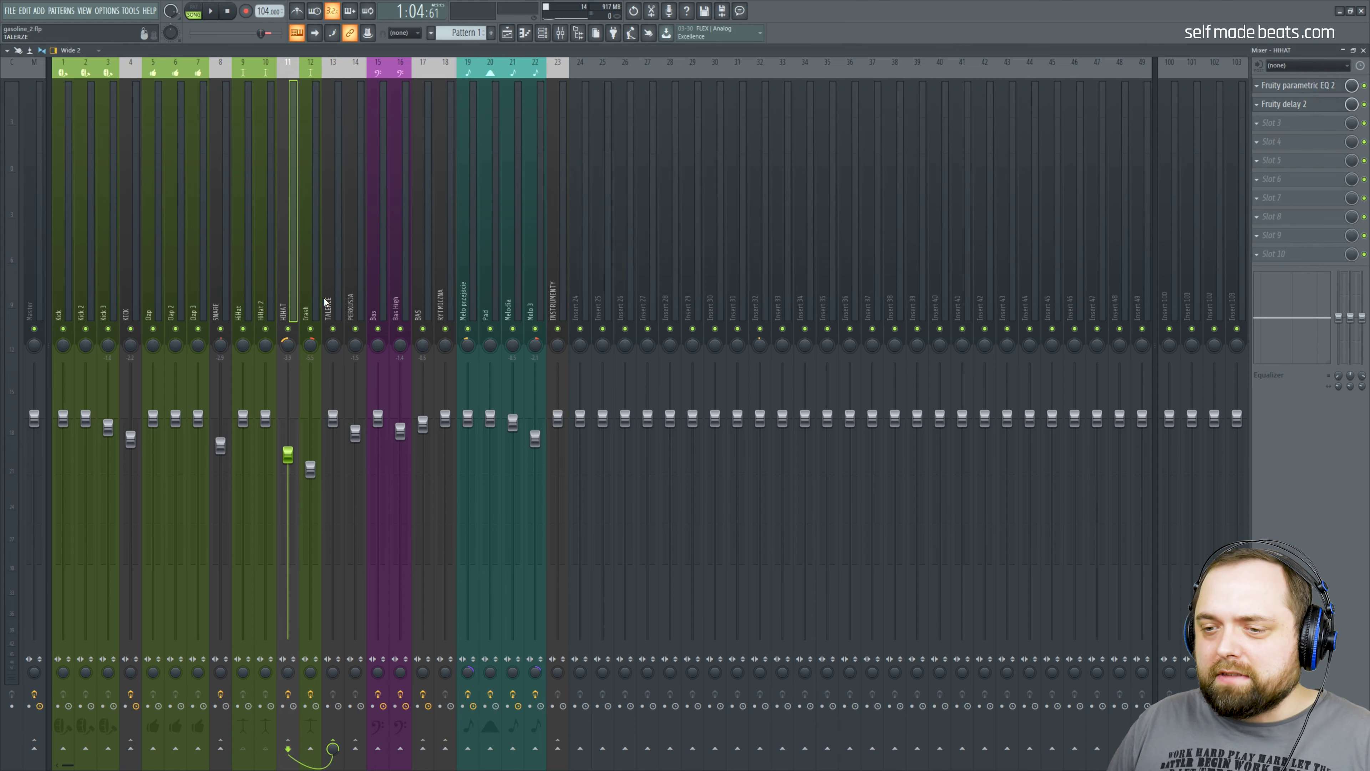
# Step: Examine the Fruity Parametric EQ 2 and Fruity Reeverb 2 settings on the Crash mixer track
pyautogui.click(311, 256)
pyautogui.click(1316, 85)
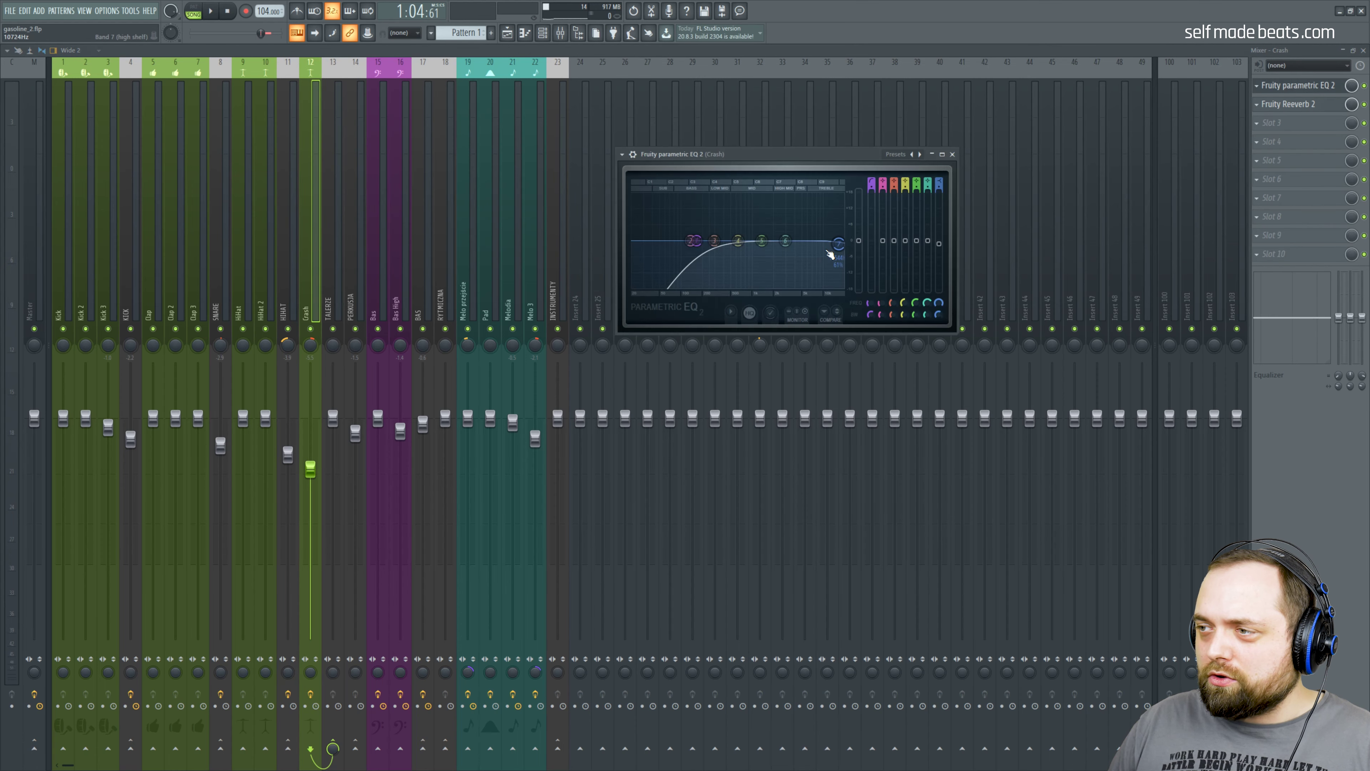
pyautogui.click(951, 158)
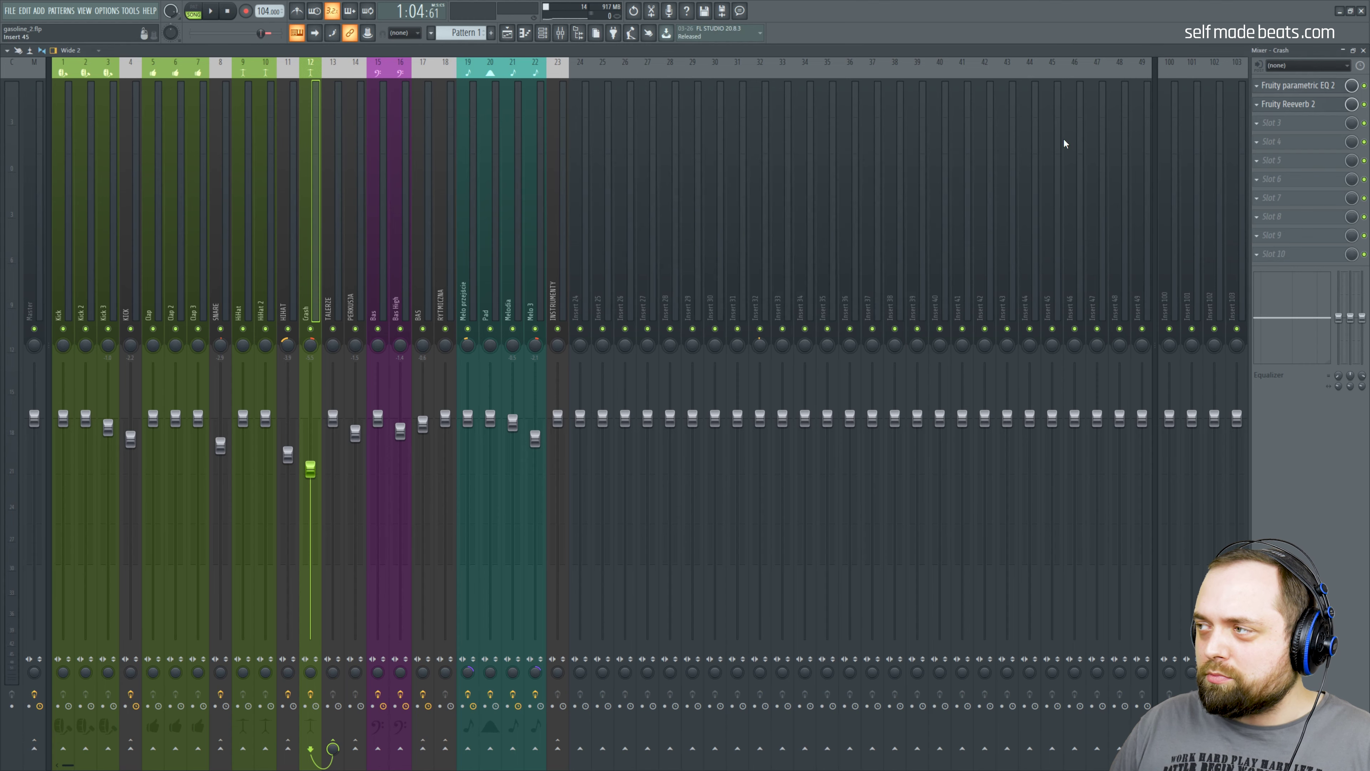
pyautogui.click(1312, 105)
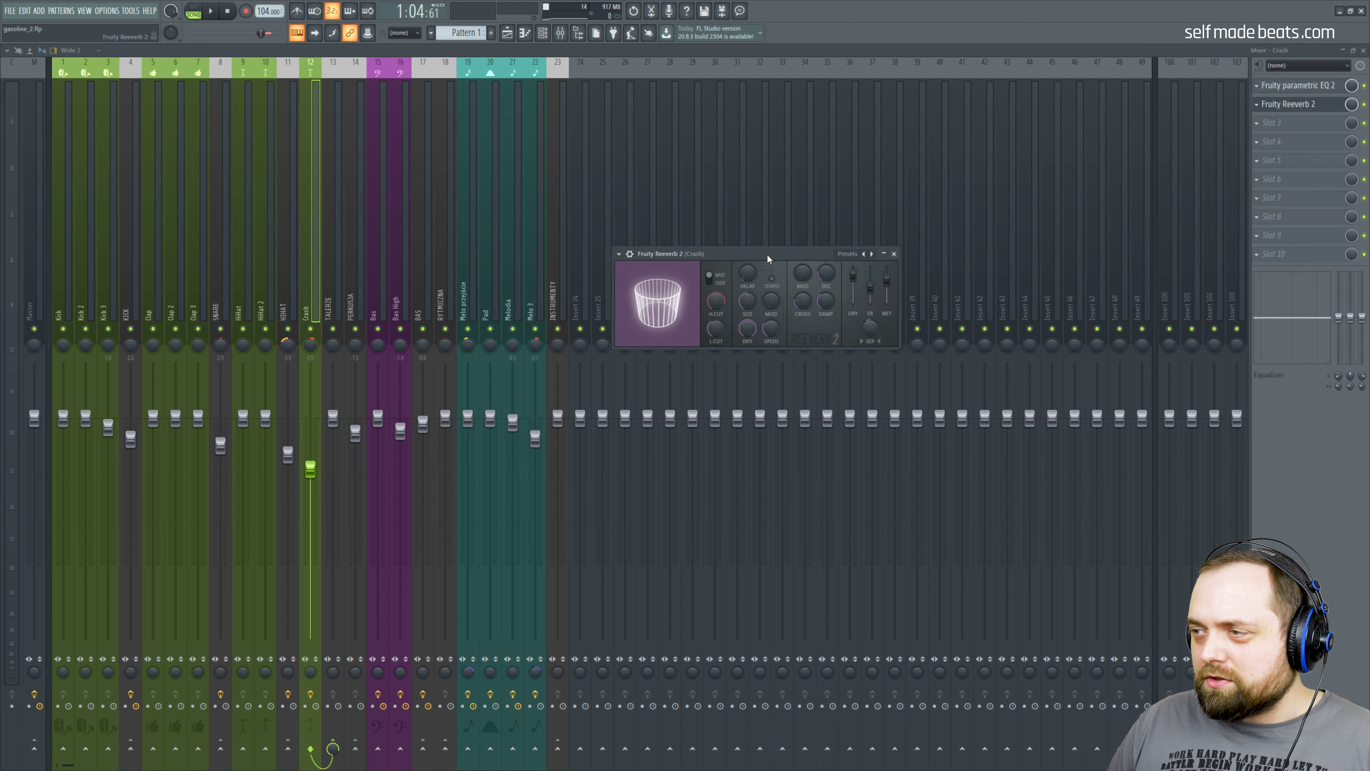
pyautogui.moveTo(775, 257); pyautogui.dragTo(713, 184)
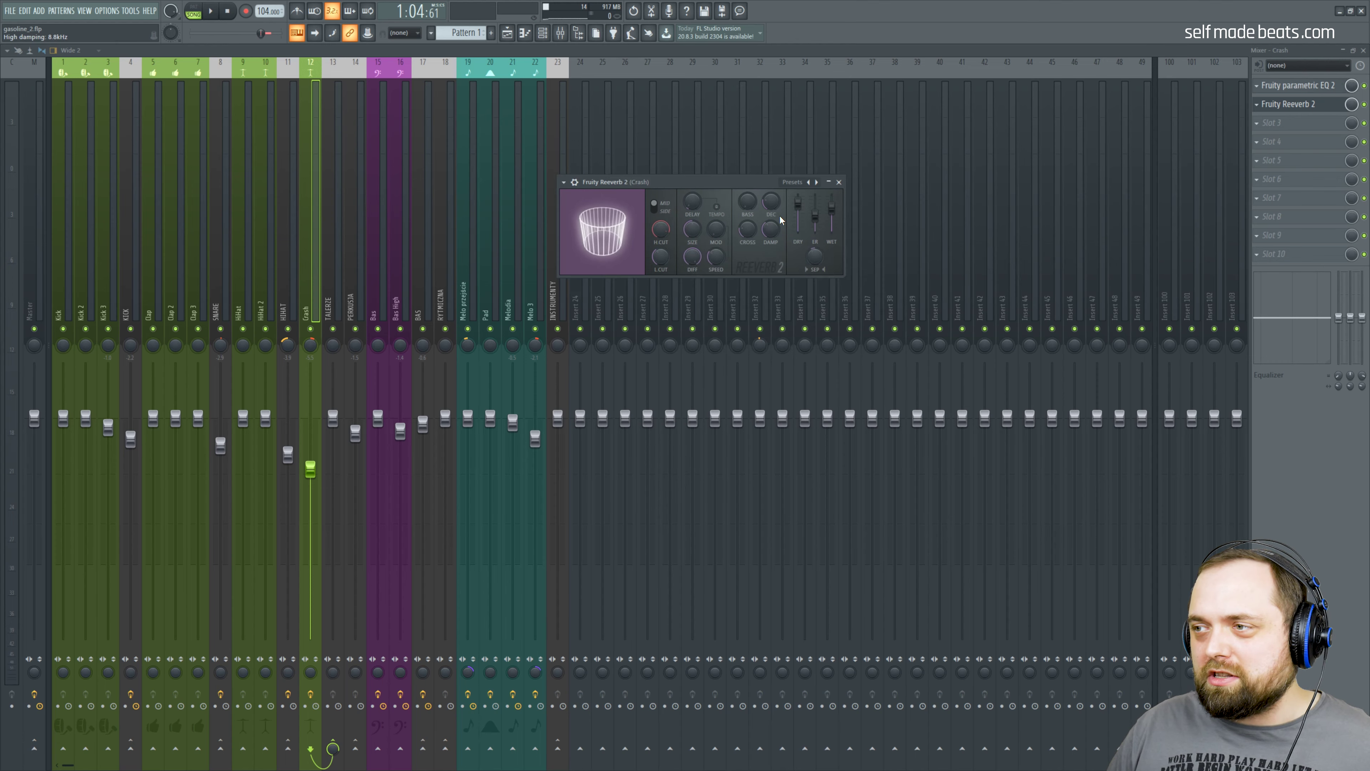
pyautogui.click(839, 182)
# Step: Examine the Fruity Blood Overdrive settings and the Maximus LOW band on the Bas mixer track
pyautogui.click(377, 272)
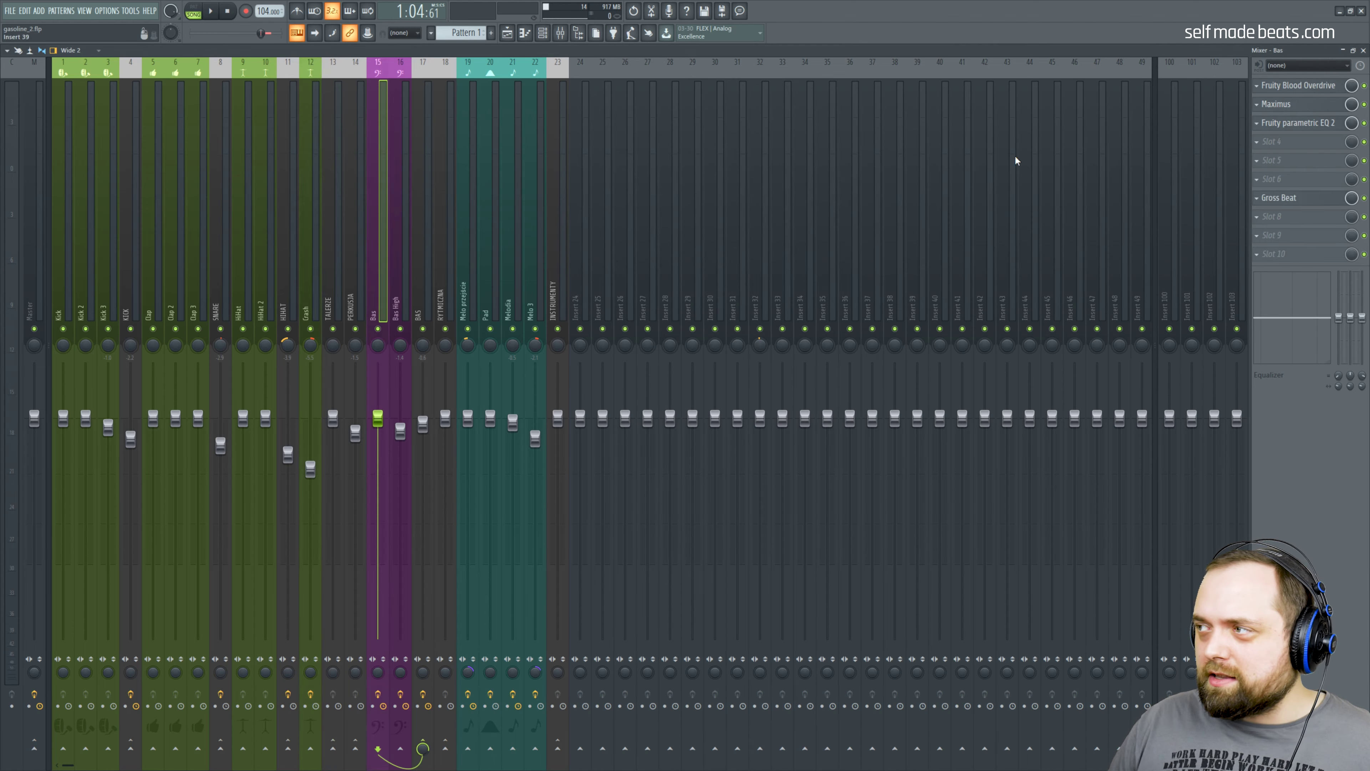
pyautogui.click(1297, 88)
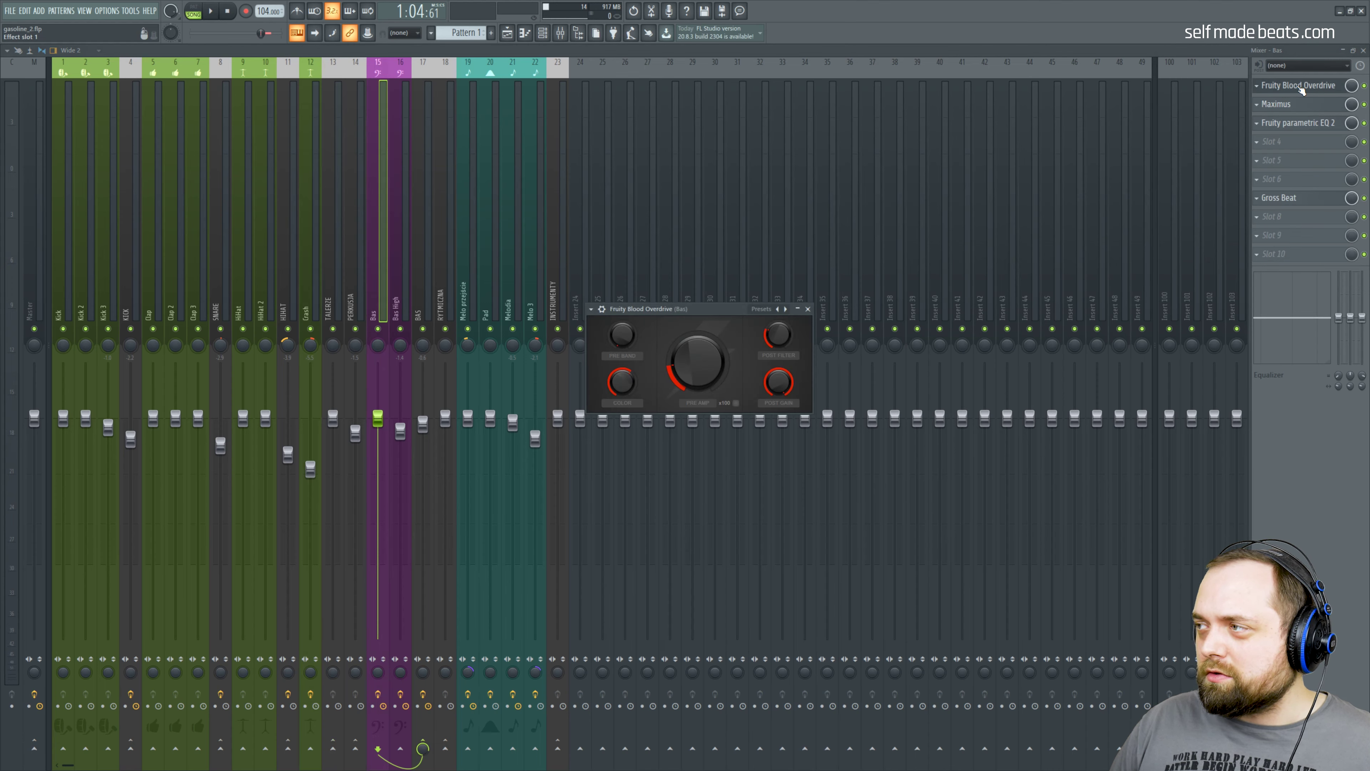
pyautogui.click(1303, 88)
pyautogui.click(1313, 105)
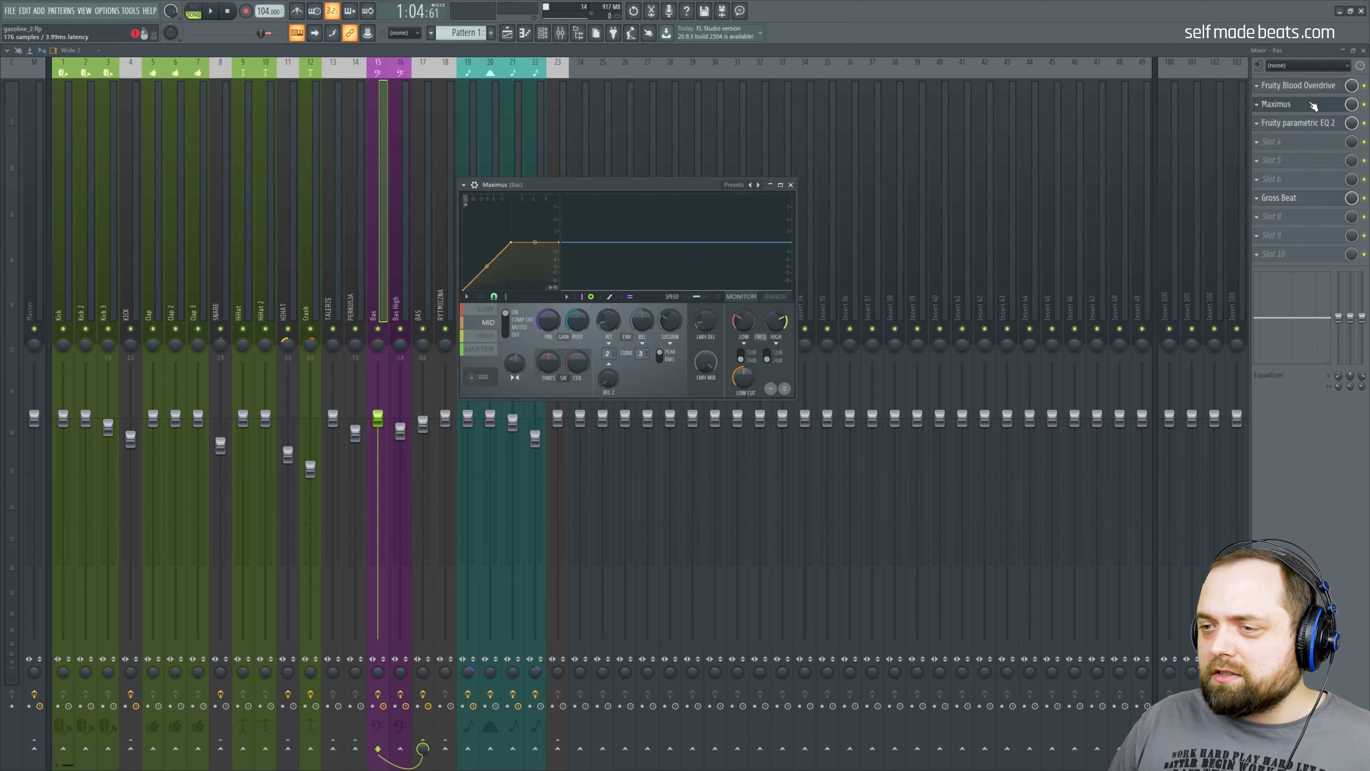
pyautogui.click(489, 312)
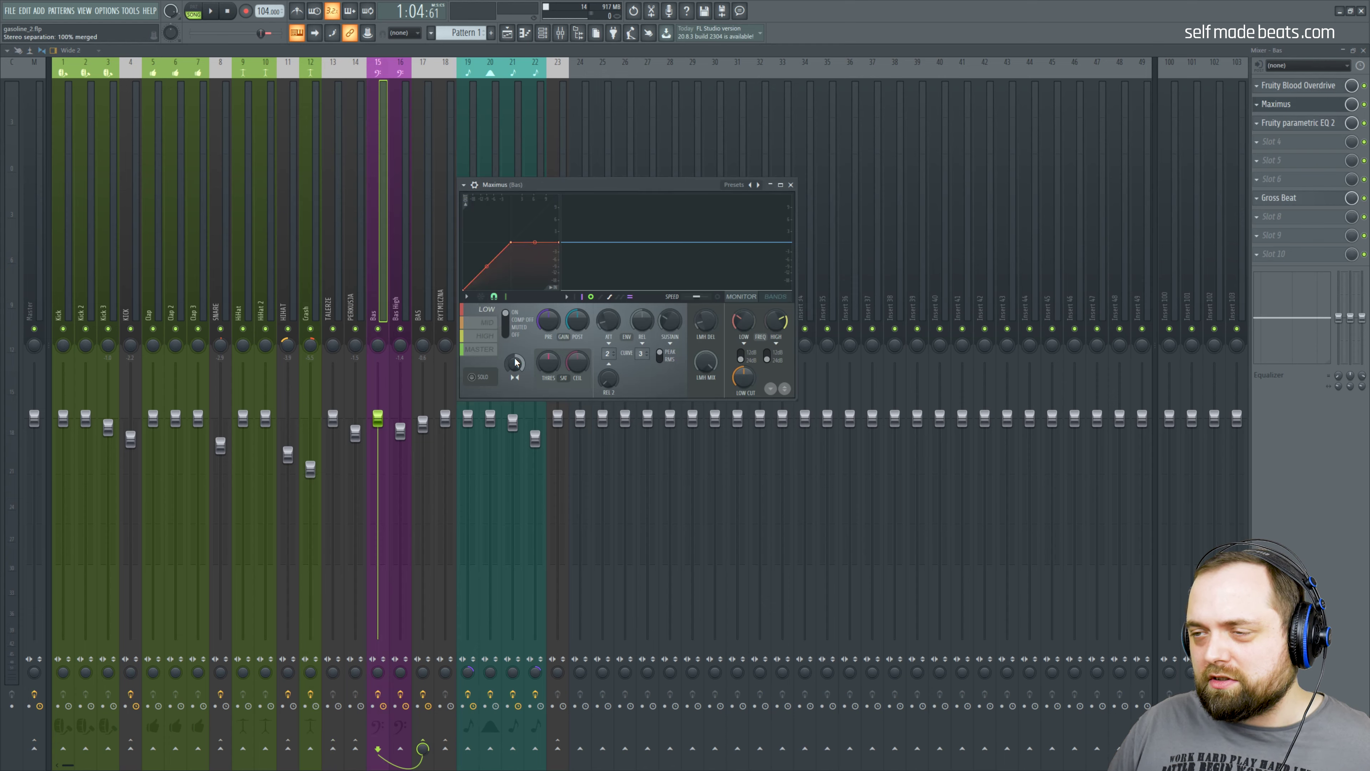
pyautogui.click(791, 185)
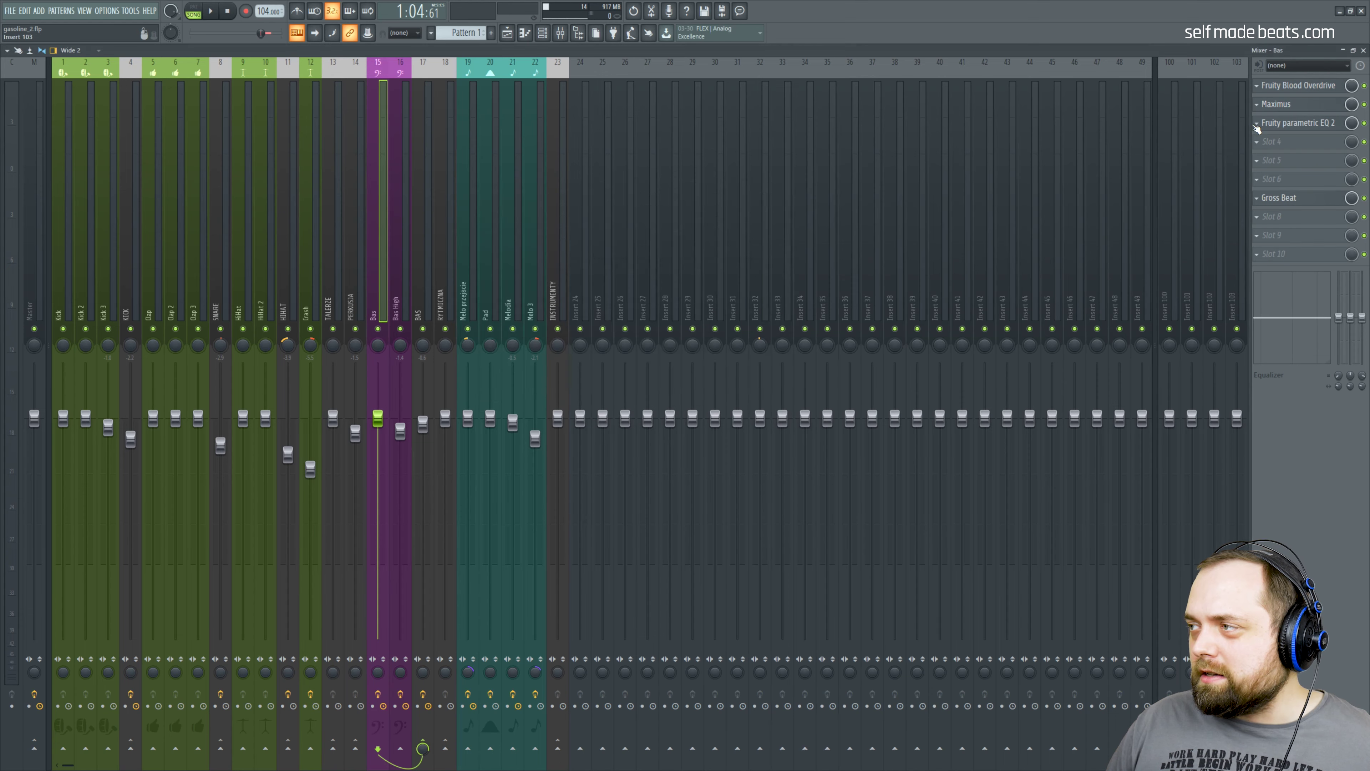
# Step: Examine the Fruity Parametric EQ 2 curve and the Gross Beat effect on the Bas mixer track
pyautogui.click(1297, 125)
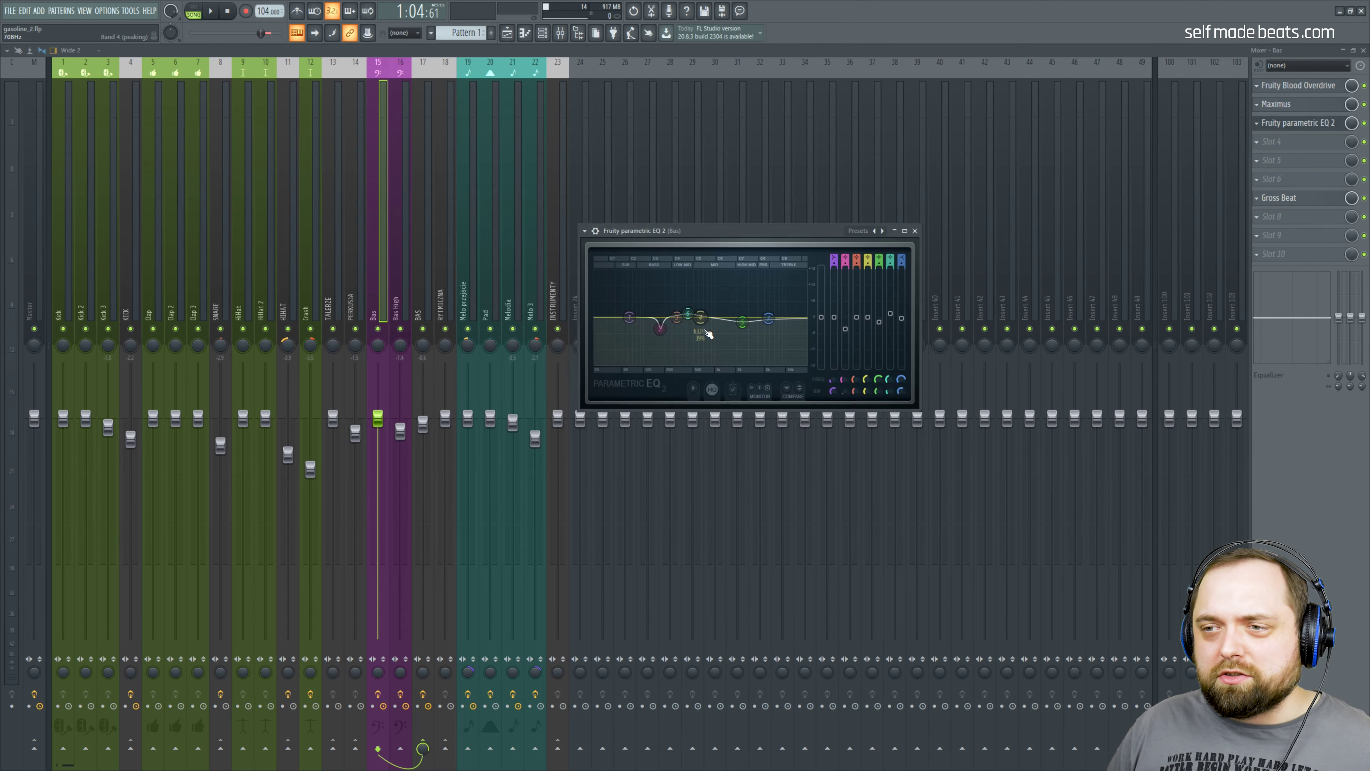
pyautogui.click(915, 231)
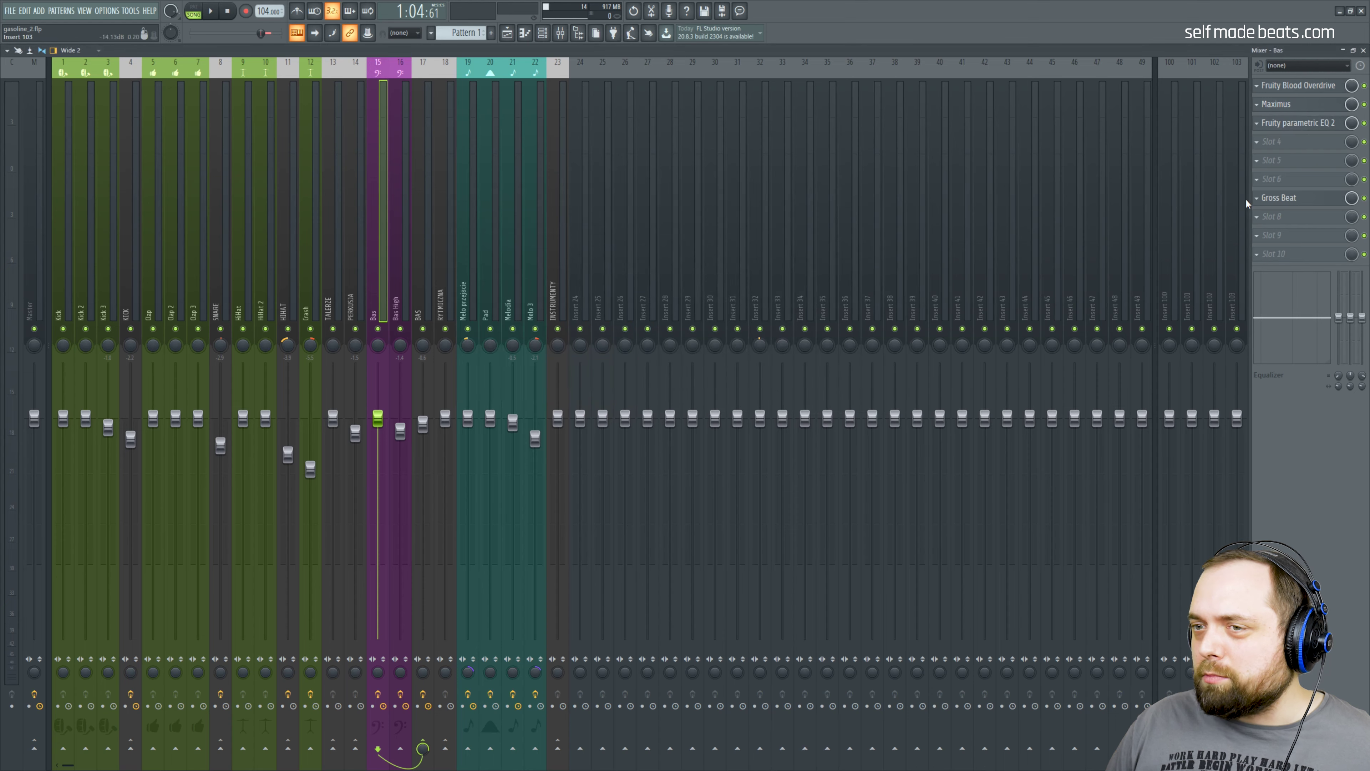
pyautogui.click(1295, 199)
pyautogui.click(1295, 199)
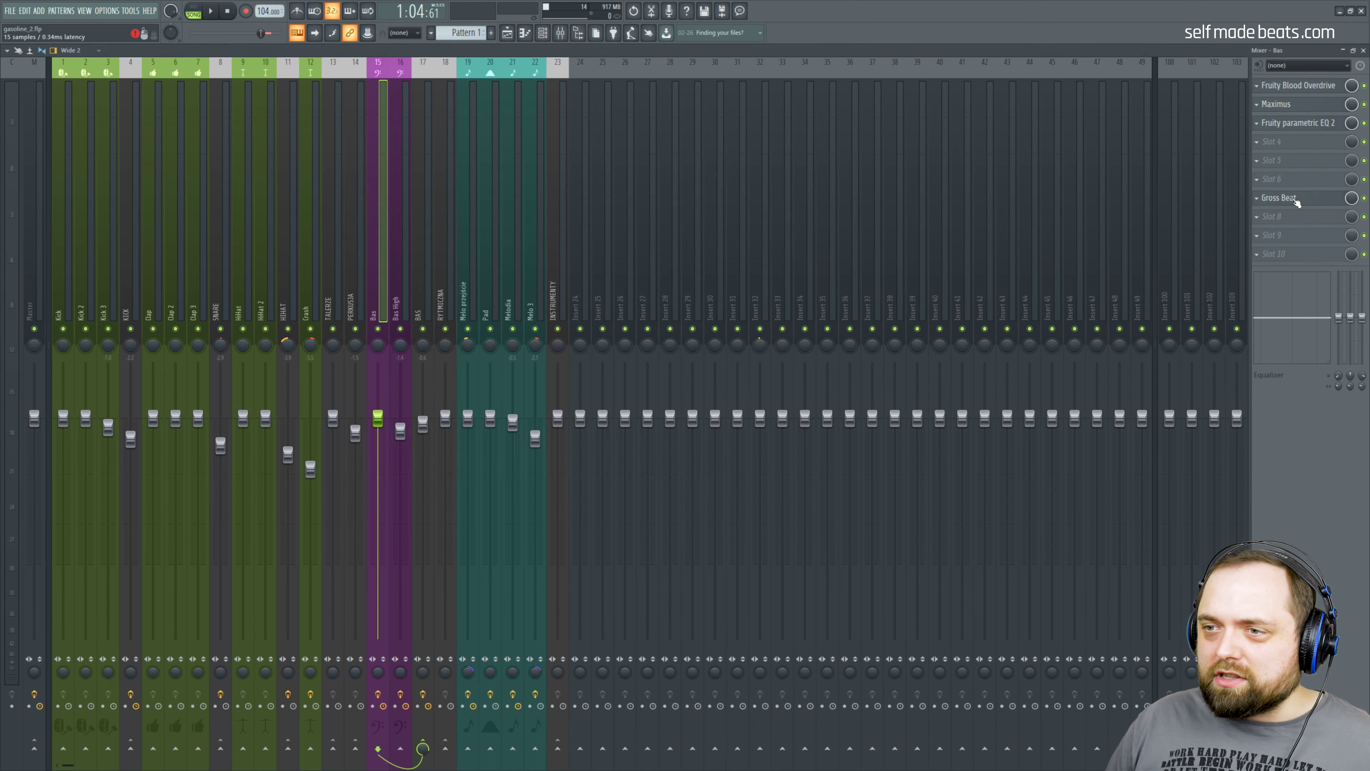
# Step: Examine the Fruity Blood Overdrive and Maximus settings on the Bas High mixer track
pyautogui.click(396, 272)
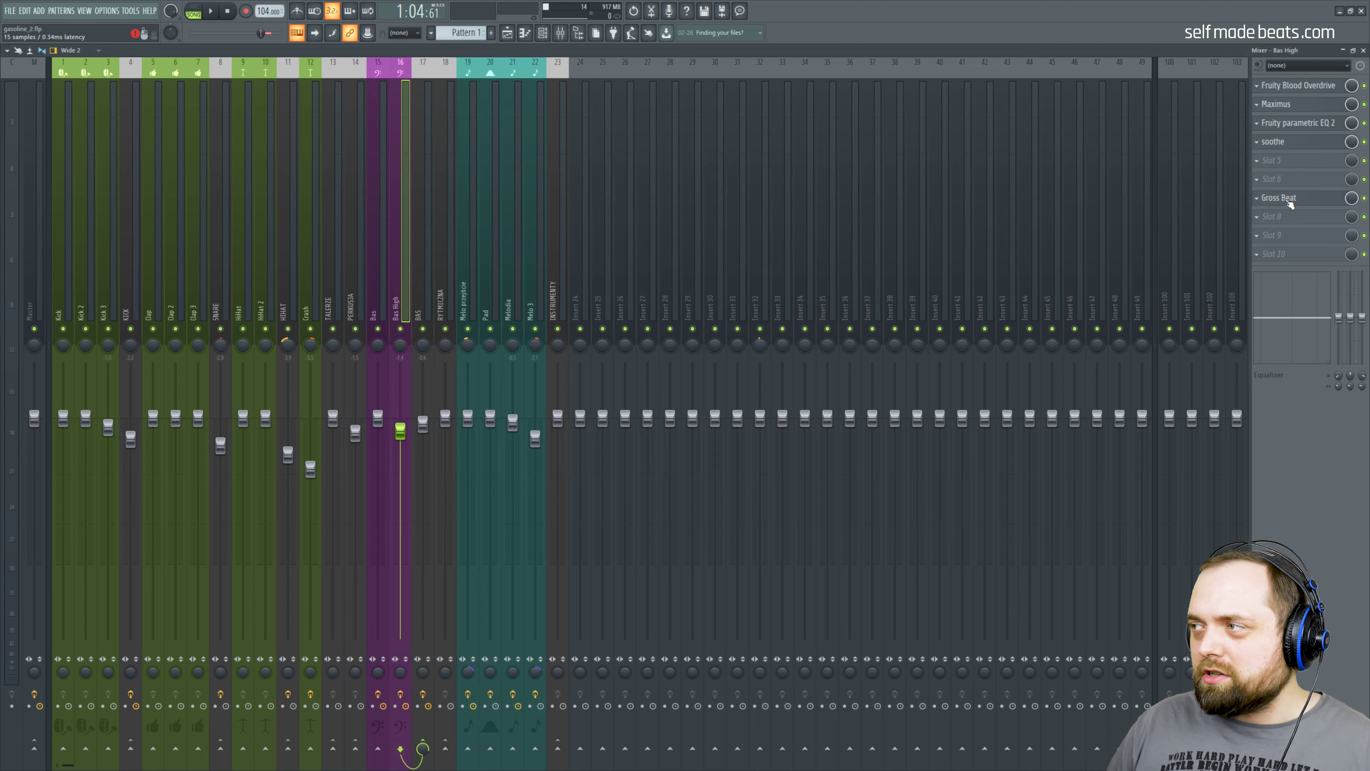
pyautogui.click(1298, 87)
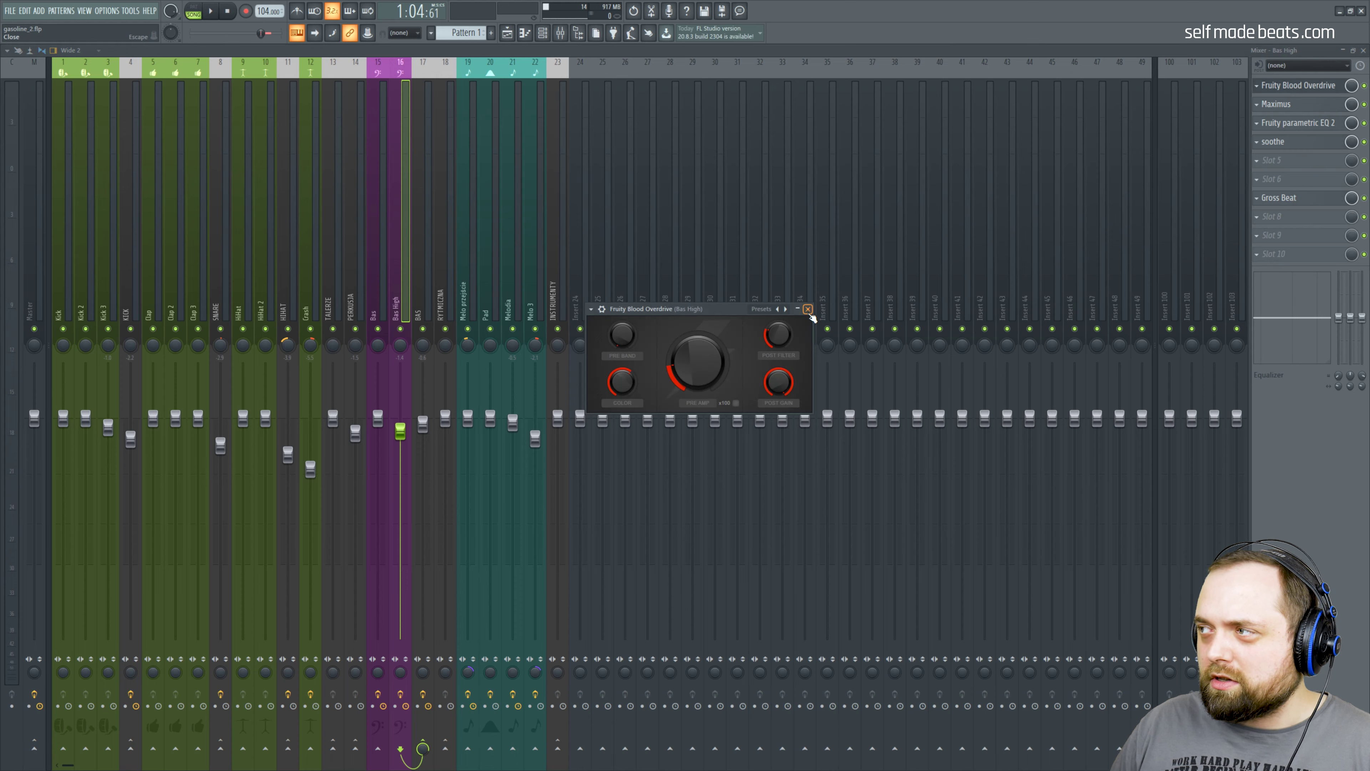
pyautogui.click(807, 310)
pyautogui.click(1284, 103)
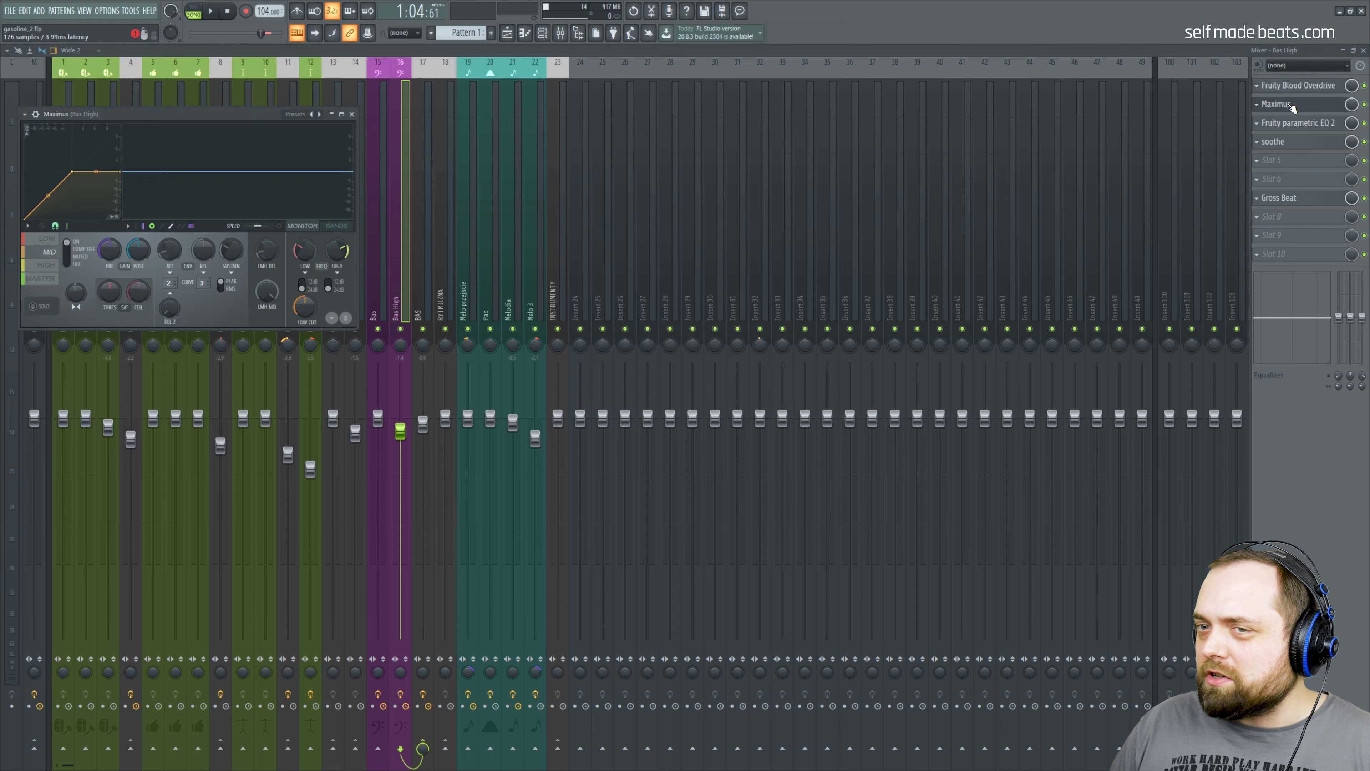
pyautogui.moveTo(226, 117); pyautogui.dragTo(484, 159)
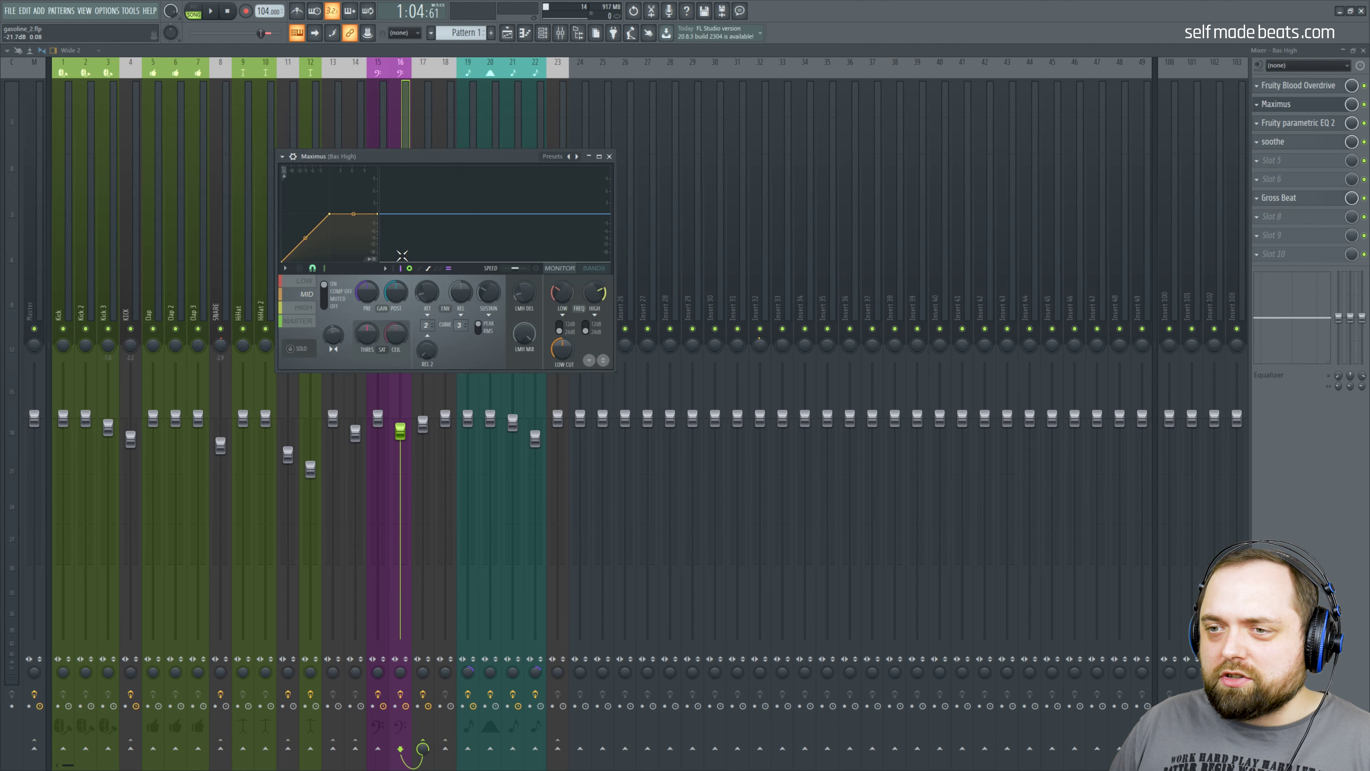
pyautogui.click(609, 156)
# Step: Examine the Fruity Parametric EQ 2 and soothe settings on the Bas High mixer track
pyautogui.click(1312, 125)
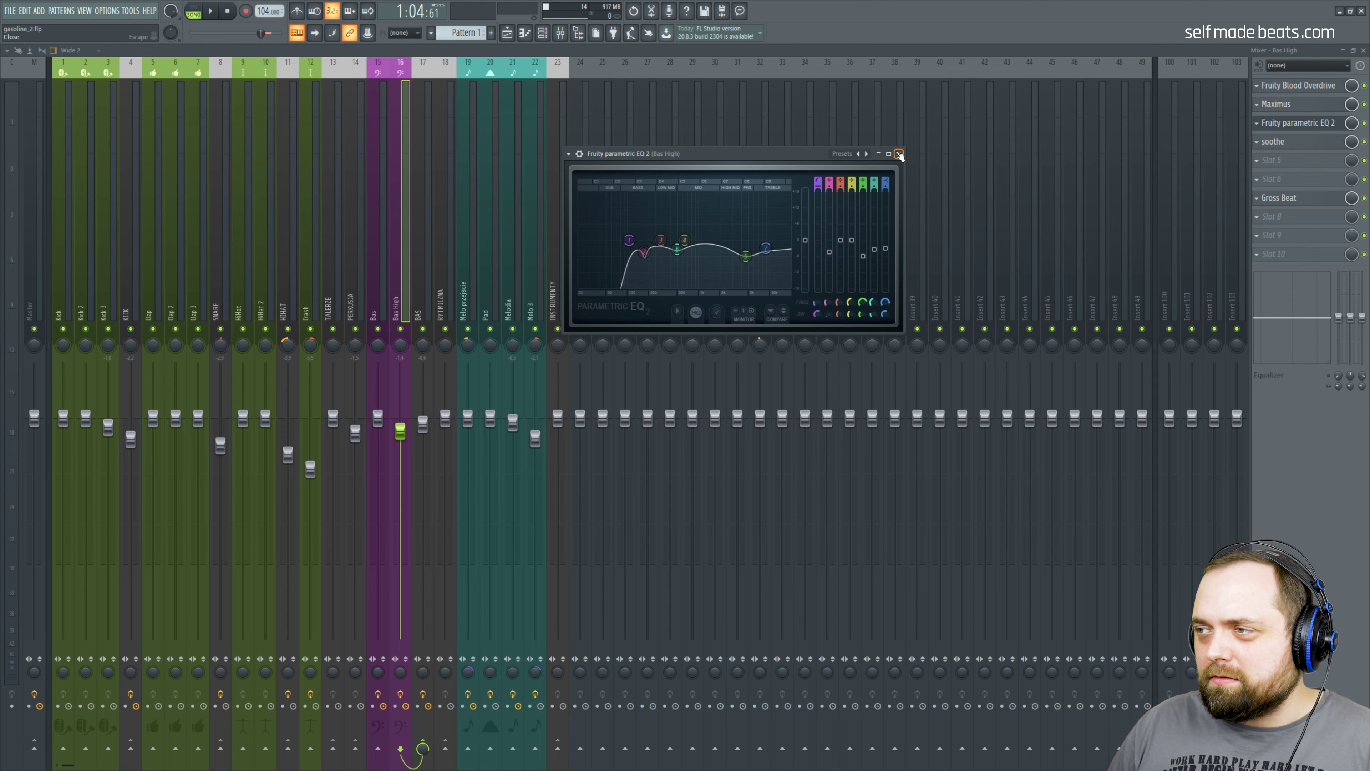
pyautogui.click(899, 155)
pyautogui.click(1289, 142)
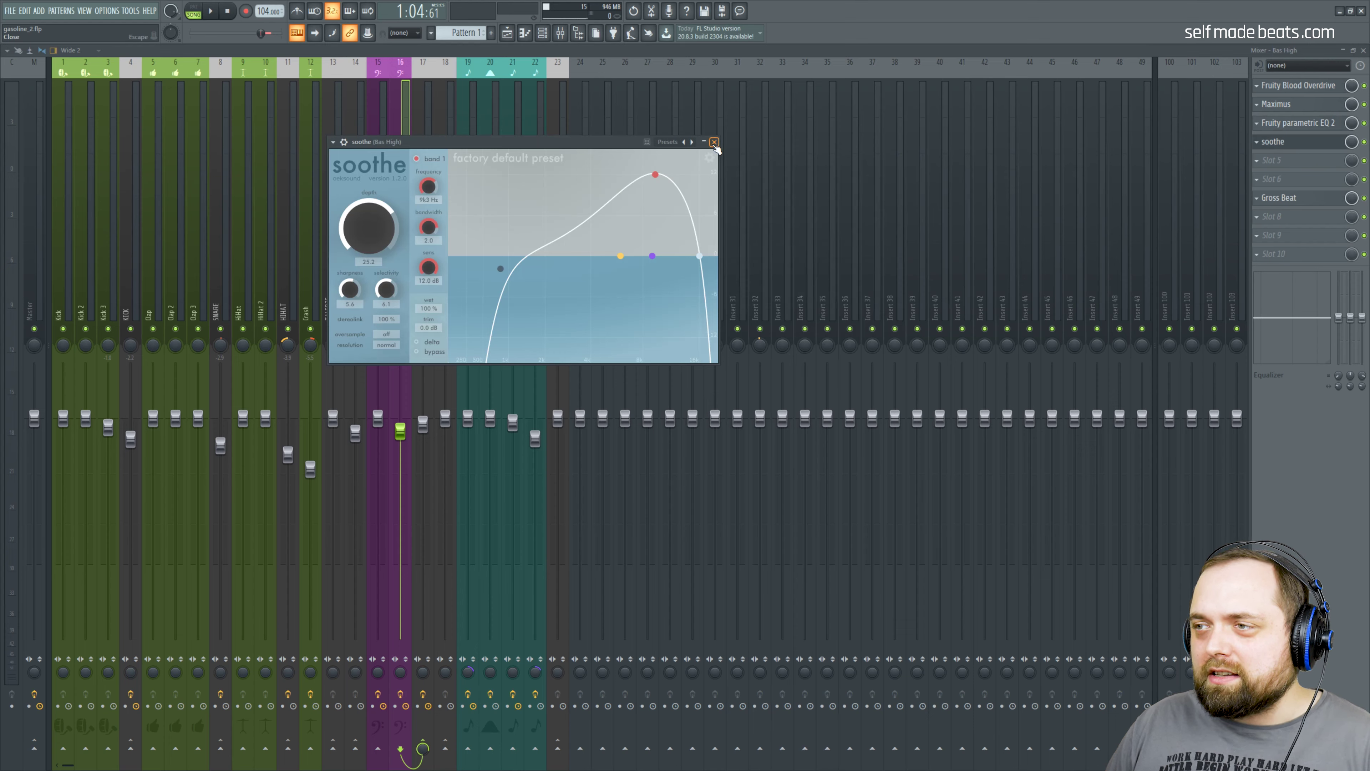
pyautogui.click(714, 142)
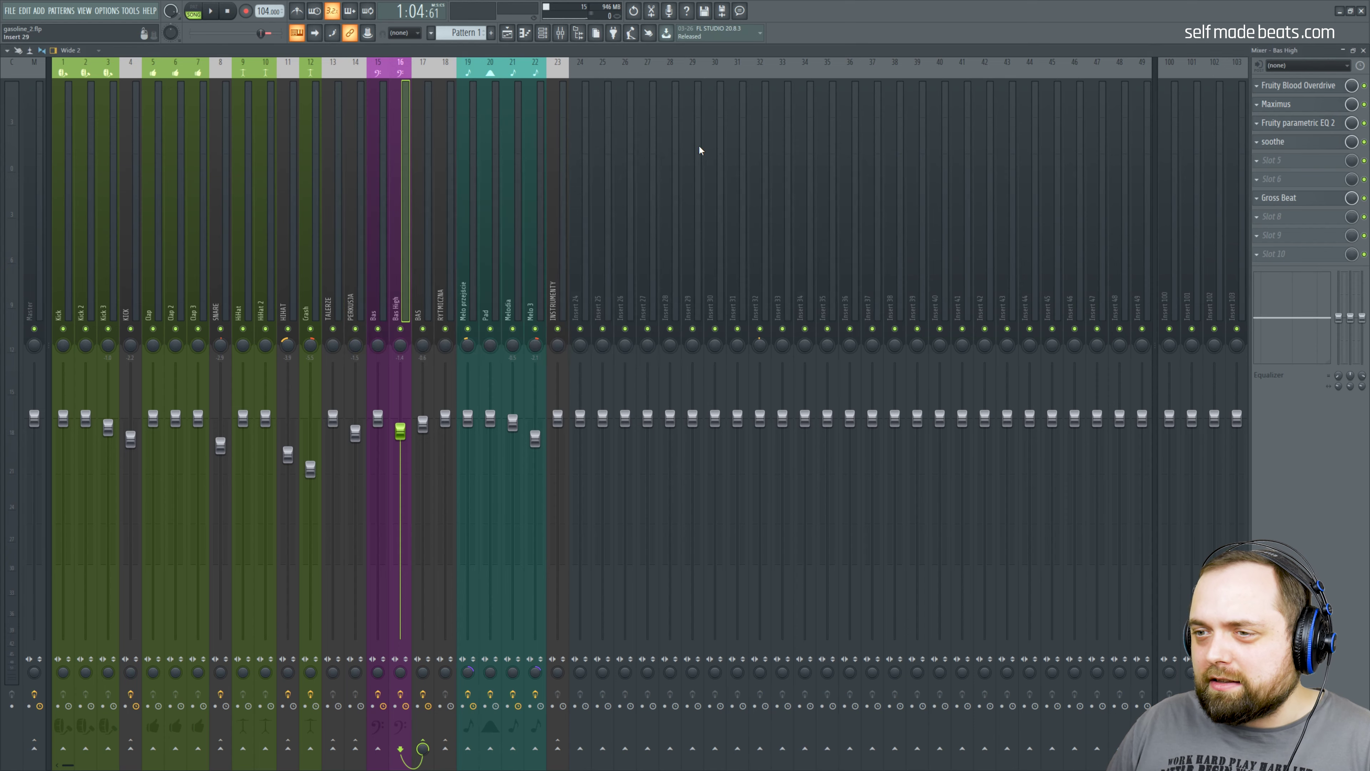
# Step: Examine the Fruity Limiter and Fruity Parametric EQ 2 settings on the BAS group mixer track
pyautogui.click(423, 259)
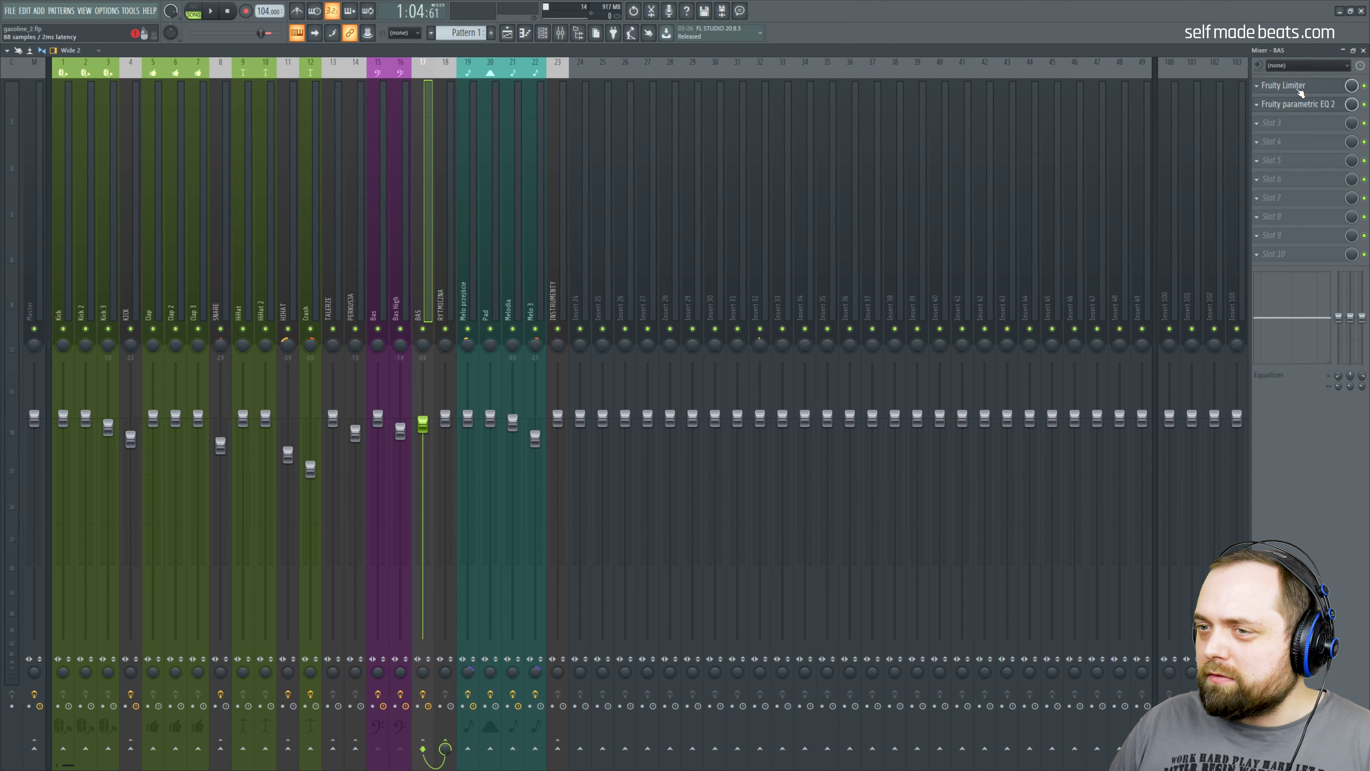
pyautogui.click(1300, 88)
pyautogui.moveTo(889, 161); pyautogui.dragTo(842, 158)
pyautogui.click(977, 156)
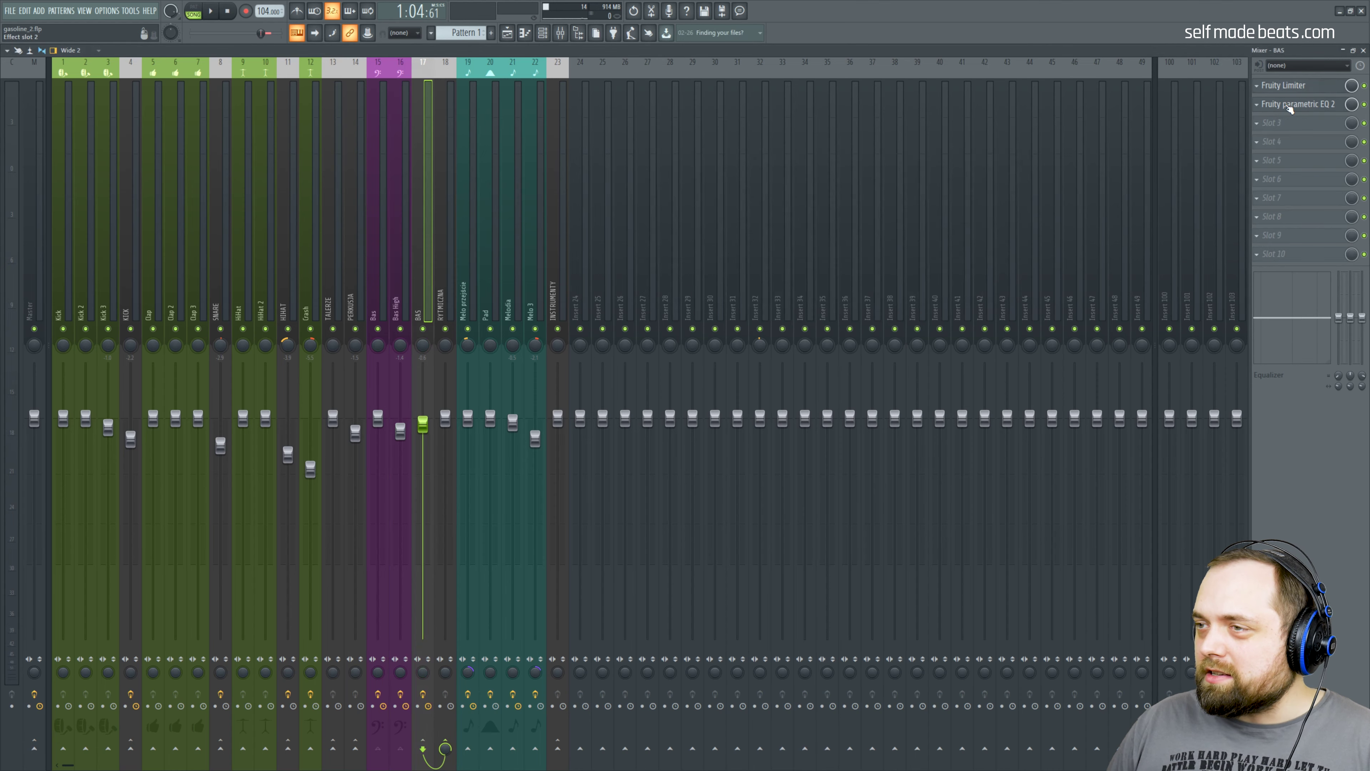
pyautogui.click(1290, 109)
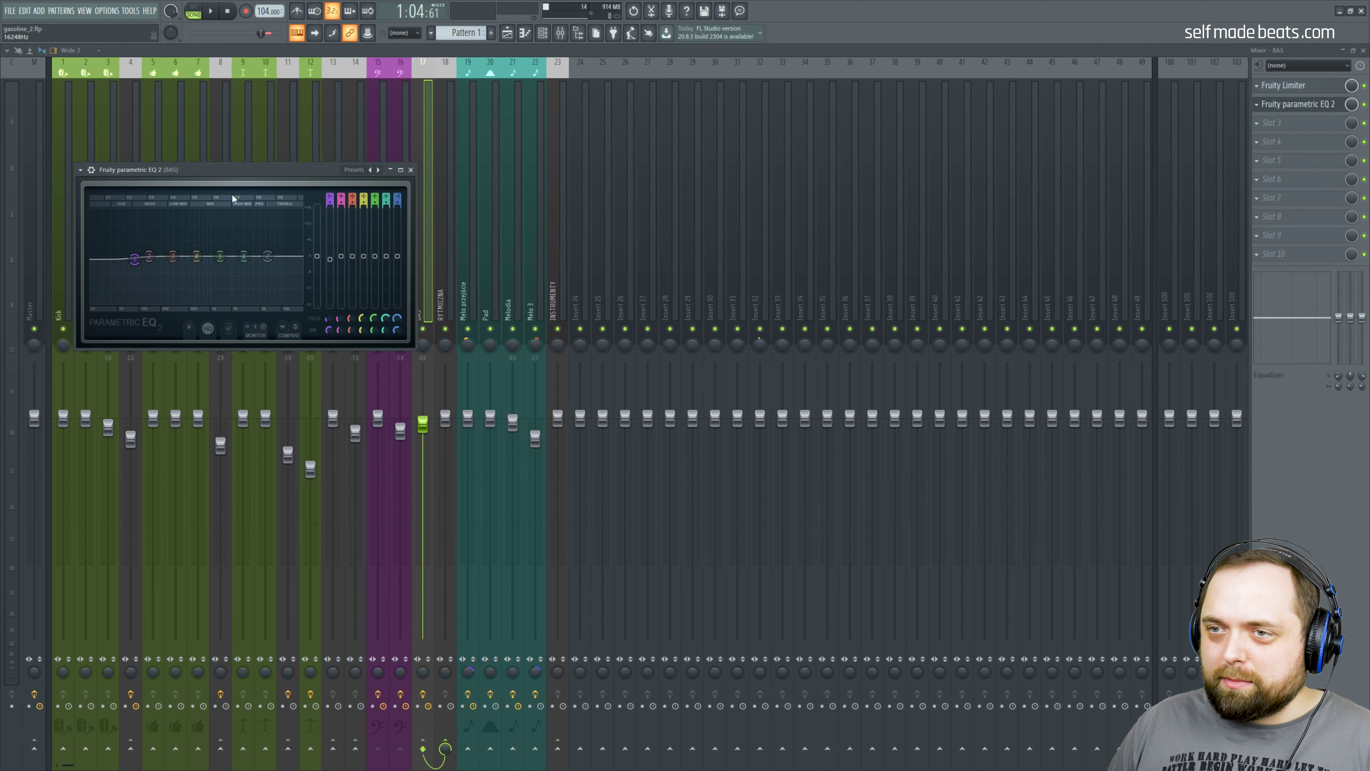
pyautogui.moveTo(244, 175); pyautogui.dragTo(696, 204)
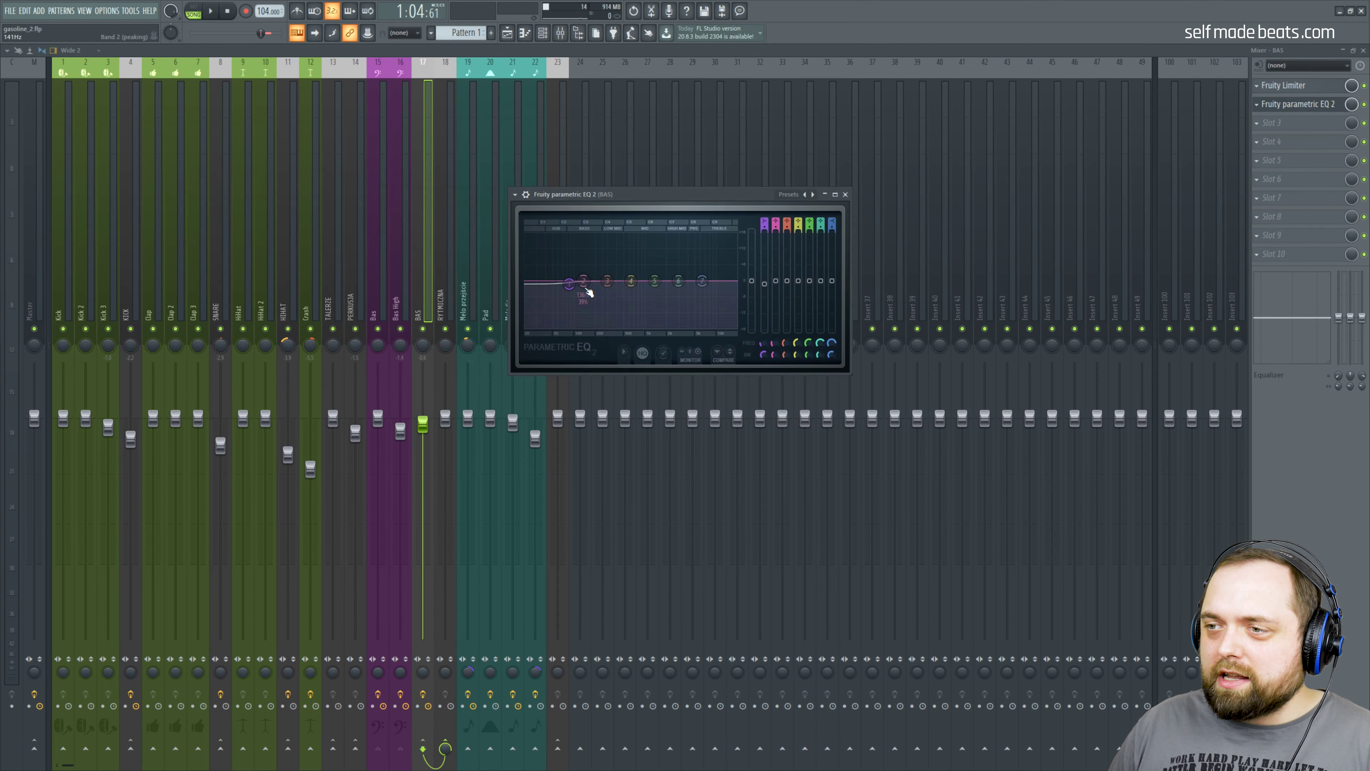
pyautogui.click(845, 195)
# Step: Examine the Fruity Parametric EQ 2 and Toraverb 2 settings on the Melo przejście mixer track
pyautogui.click(467, 260)
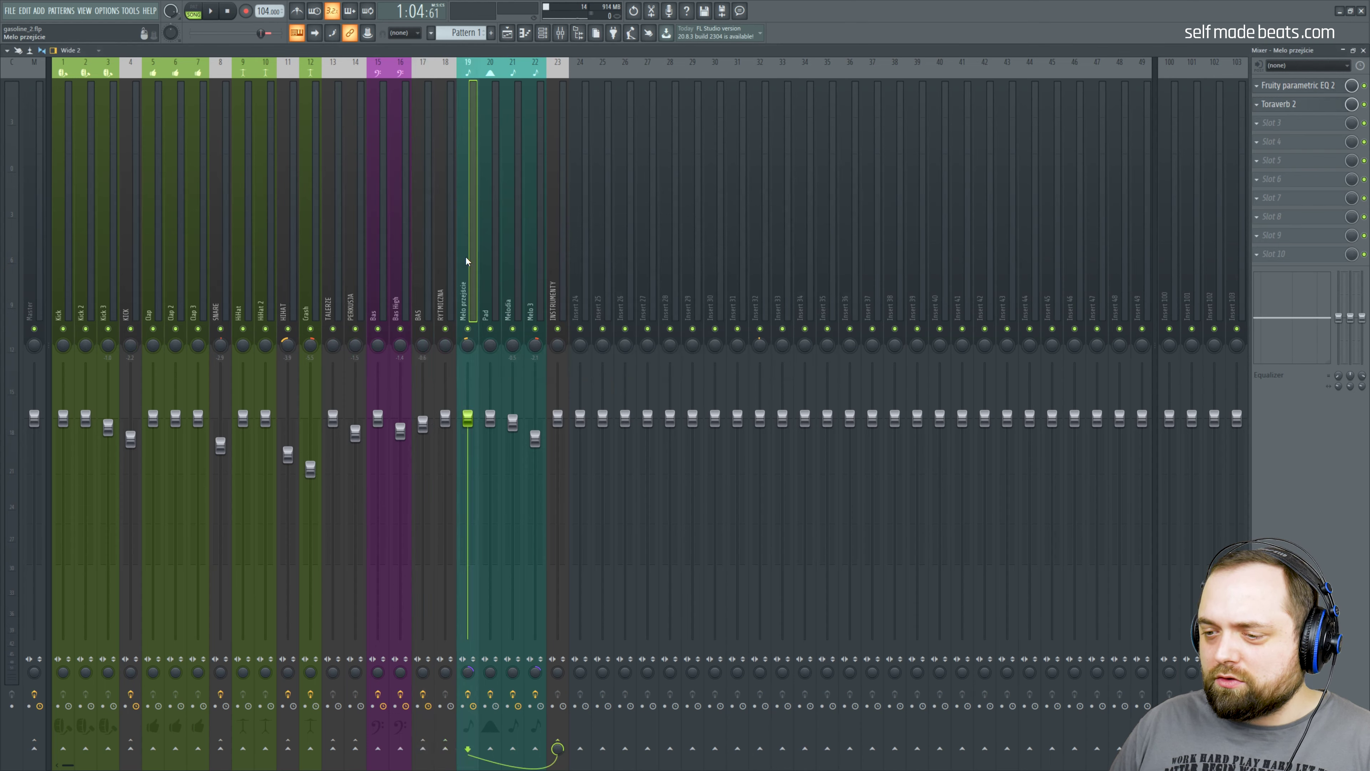
pyautogui.click(1318, 91)
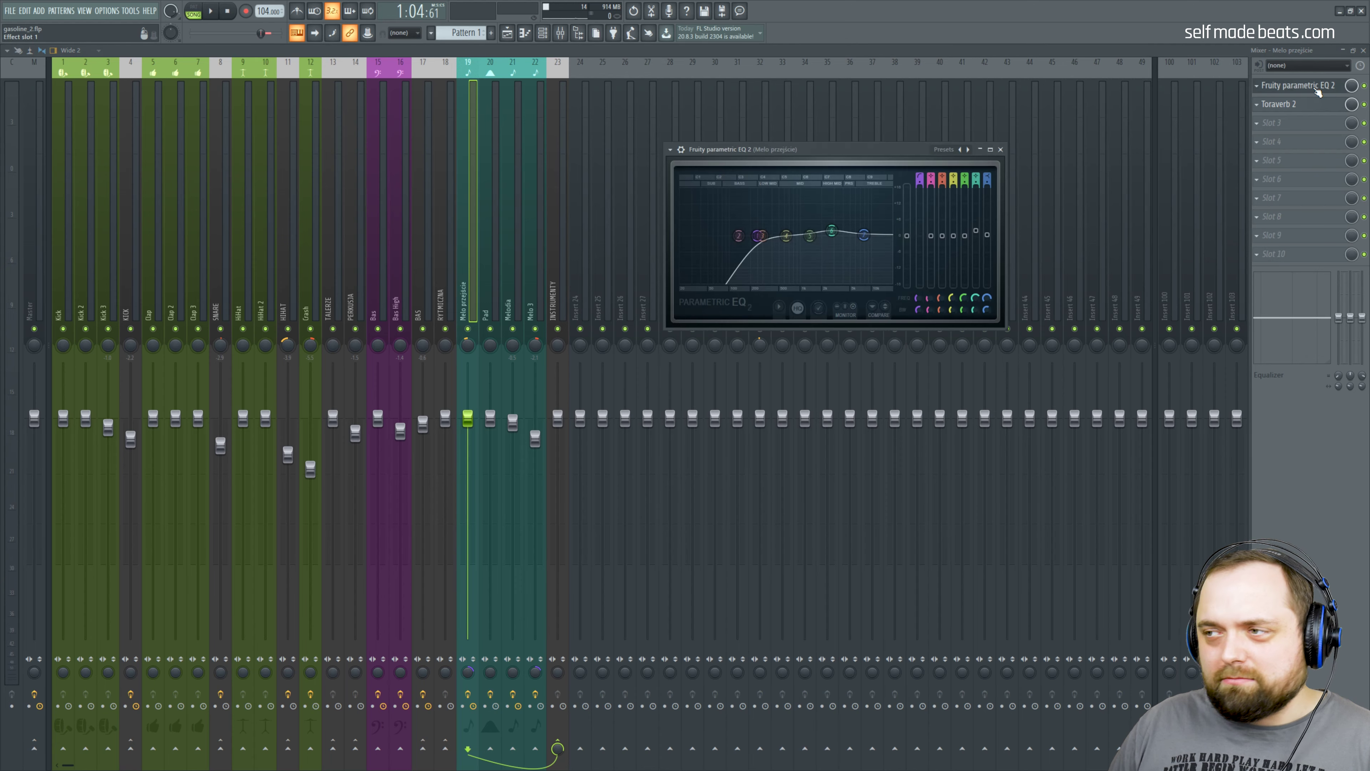
pyautogui.click(1318, 90)
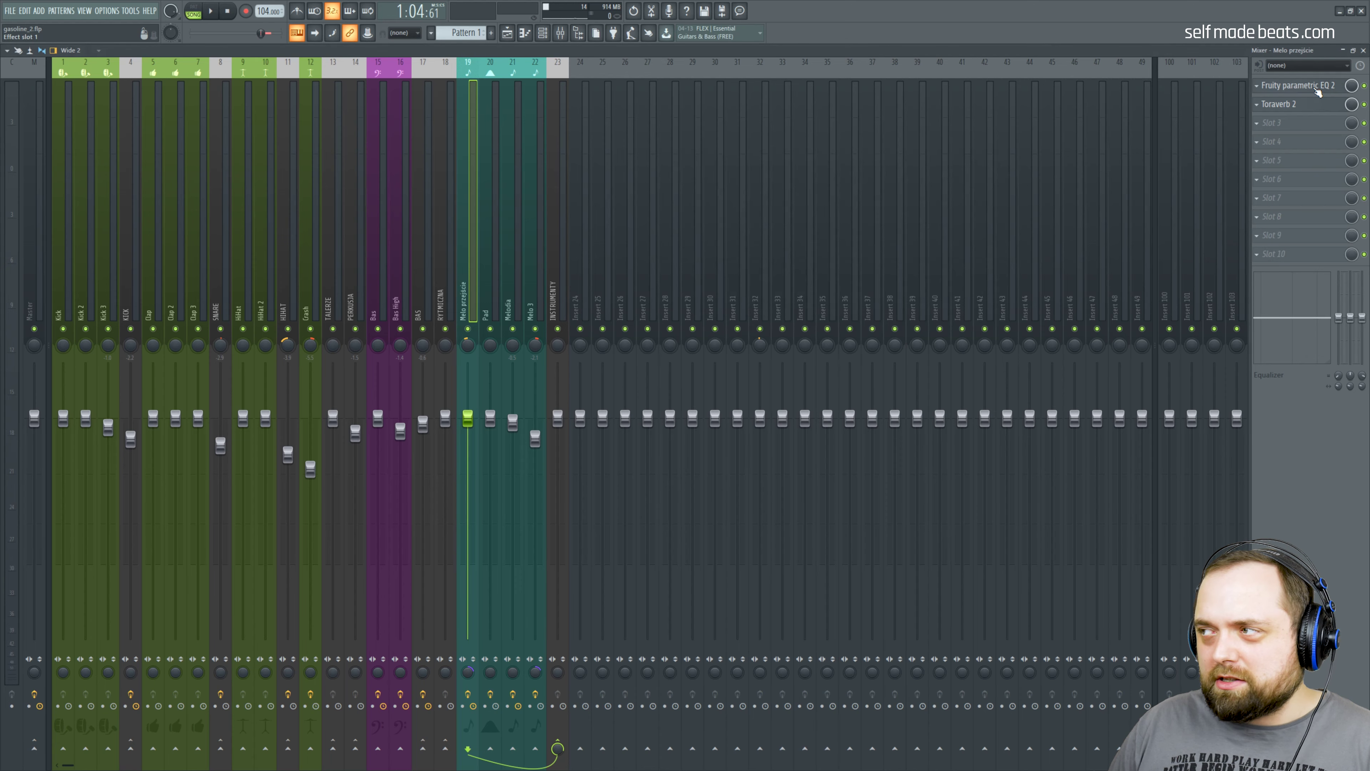
pyautogui.click(1309, 110)
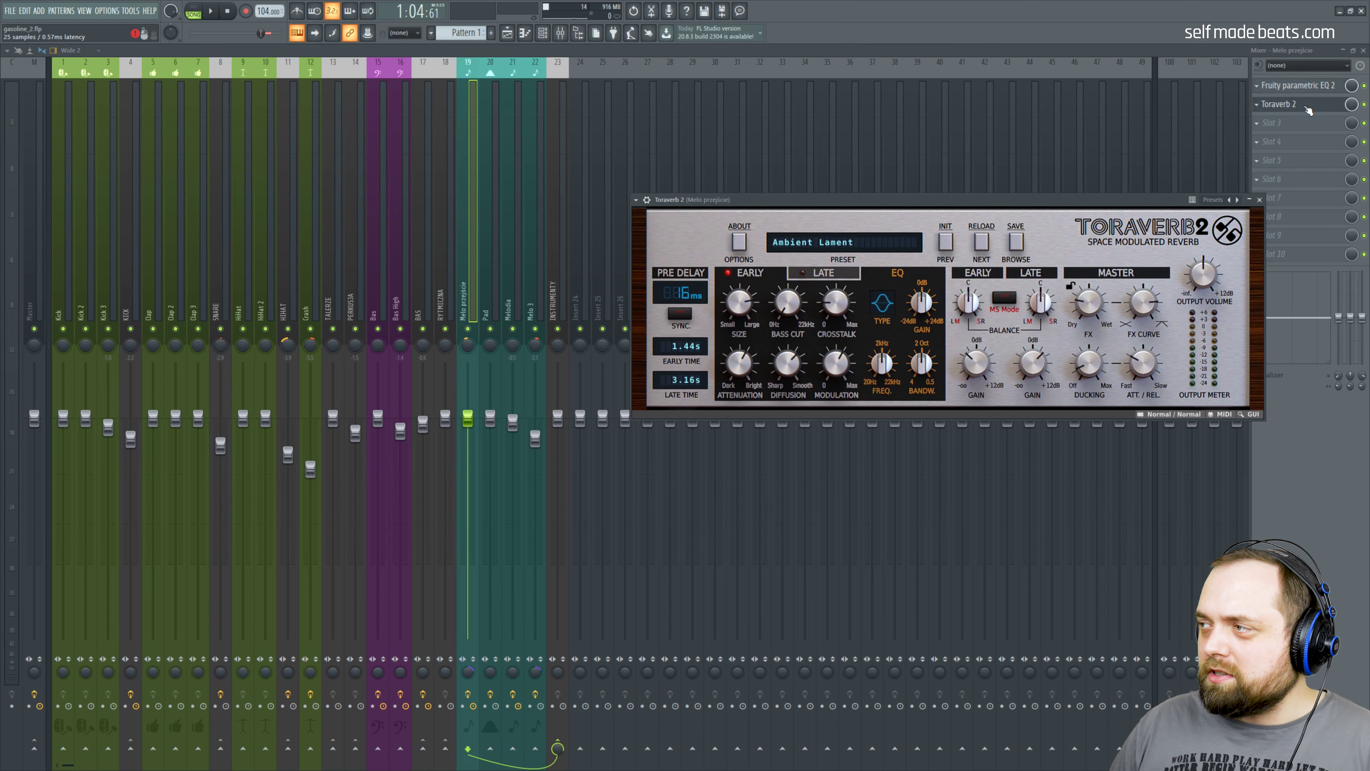
pyautogui.click(1309, 110)
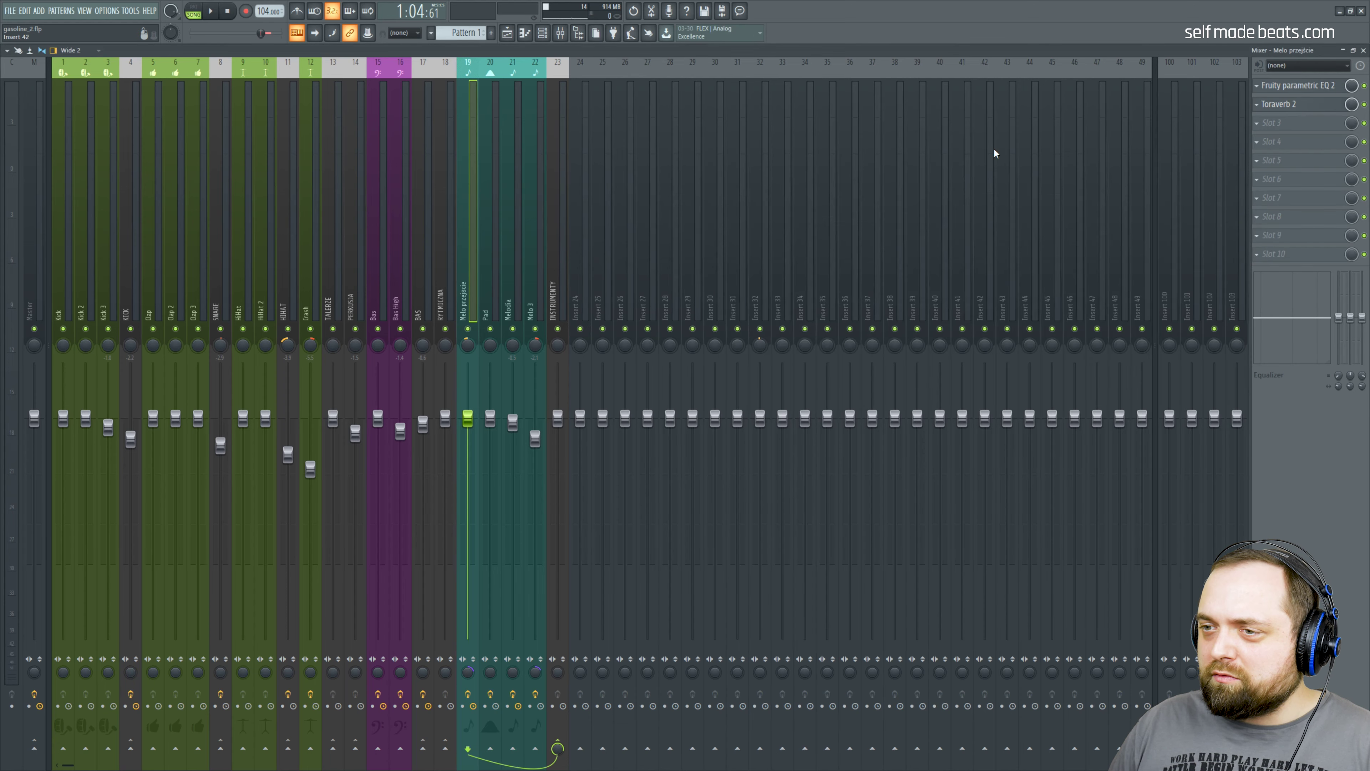
# Step: Examine the Fruity Parametric EQ 2 curve on the Pad mixer track
pyautogui.click(489, 264)
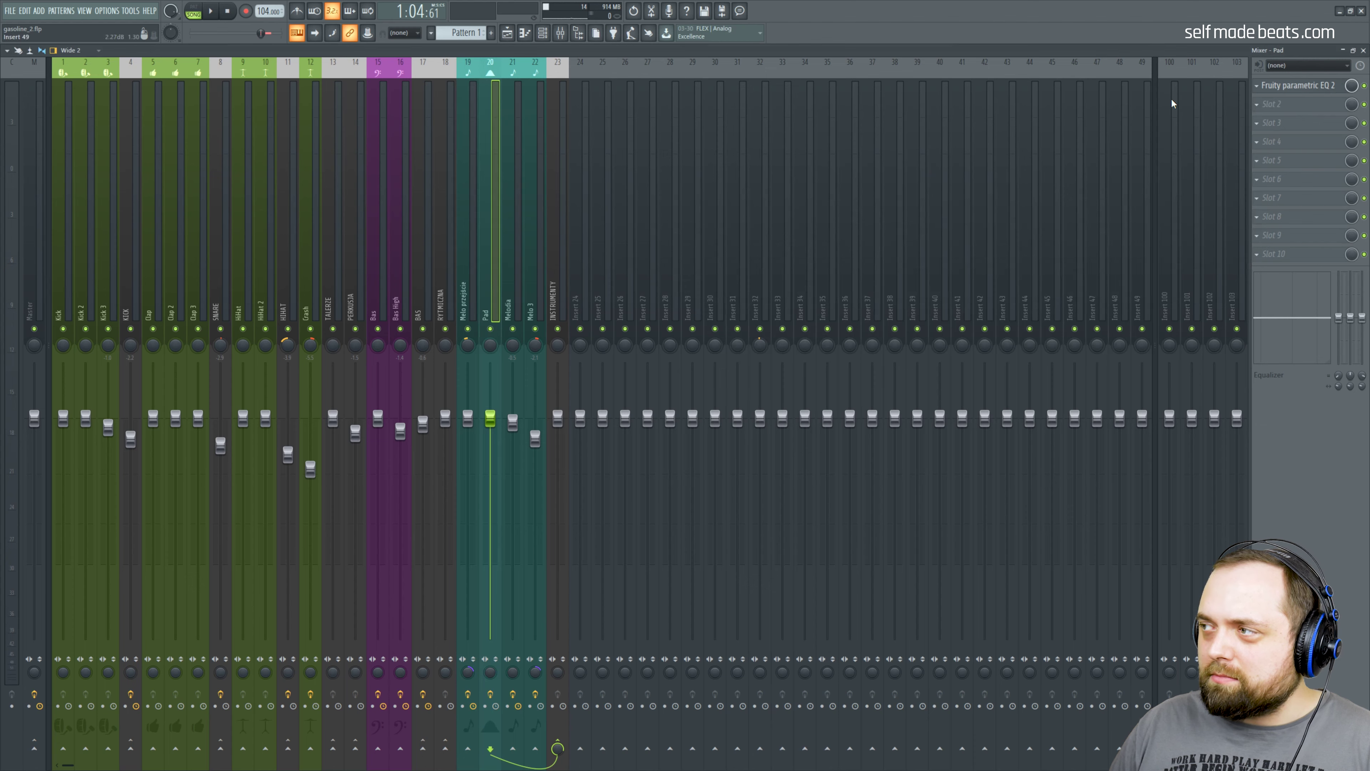
pyautogui.click(1306, 87)
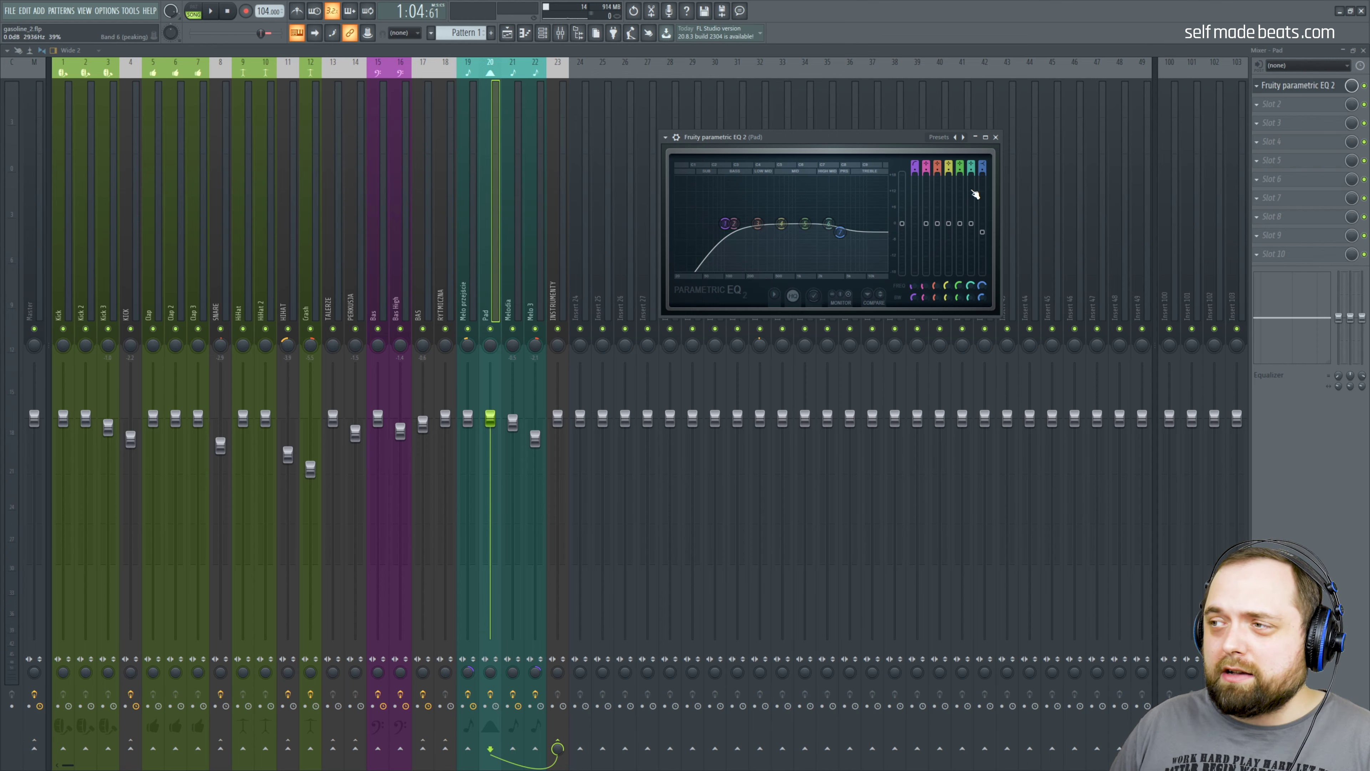
pyautogui.click(996, 136)
# Step: Examine the Fruity Parametric EQ 2 curve on the Melodia mixer track
pyautogui.click(506, 281)
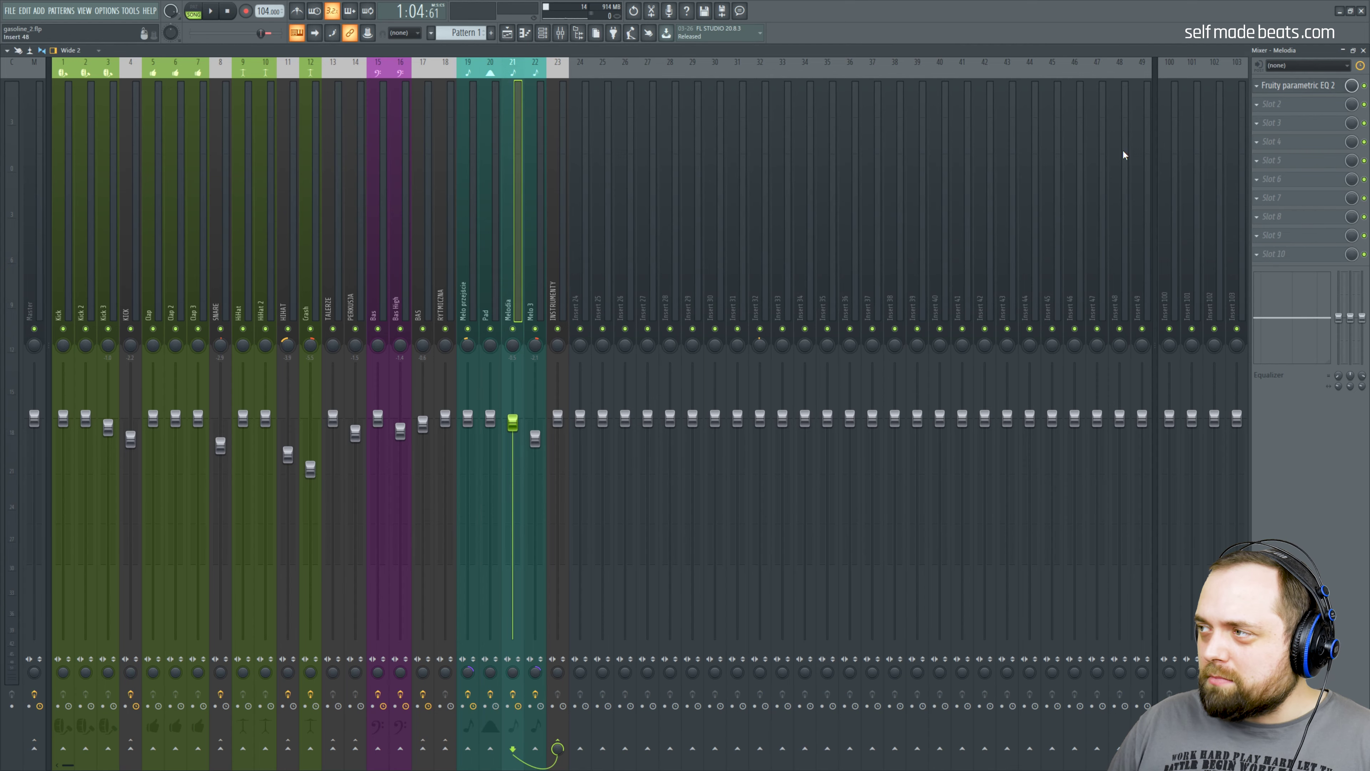
pyautogui.click(1296, 87)
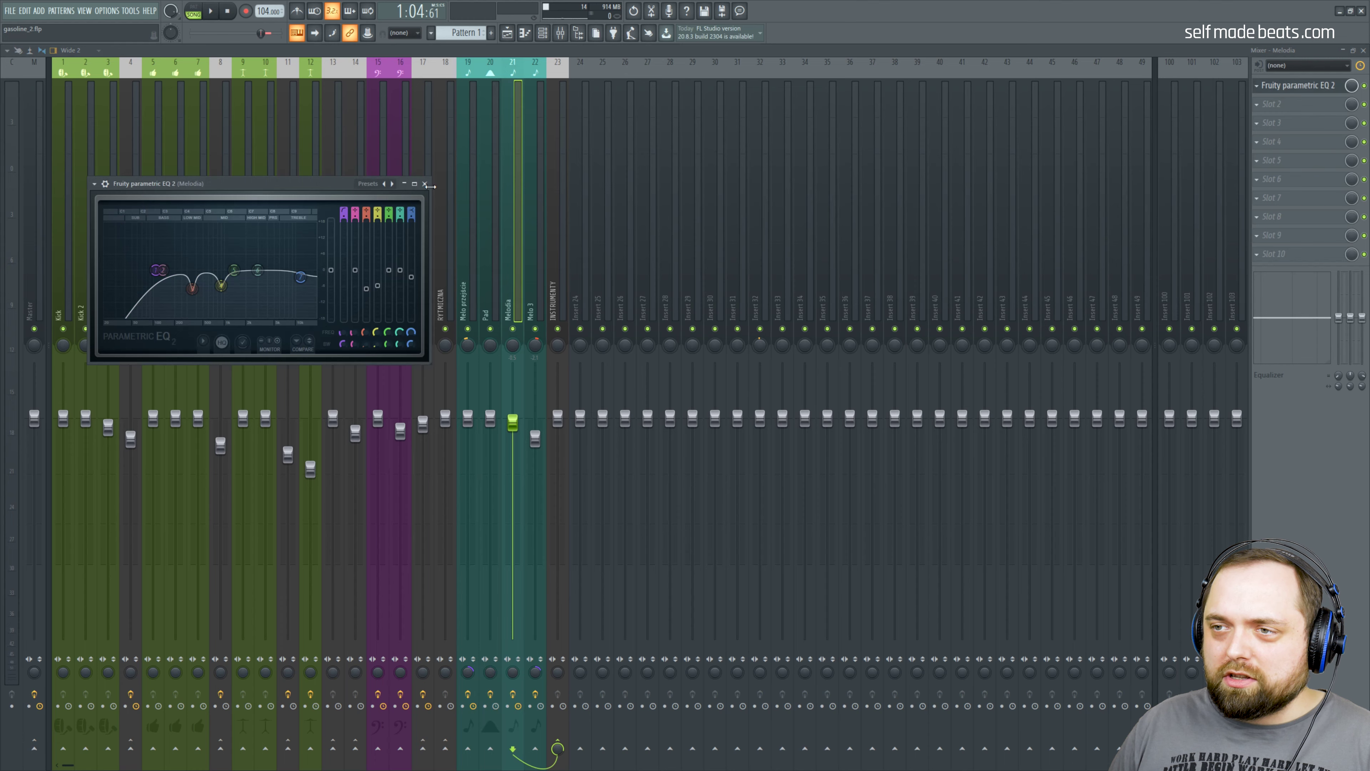
pyautogui.click(425, 184)
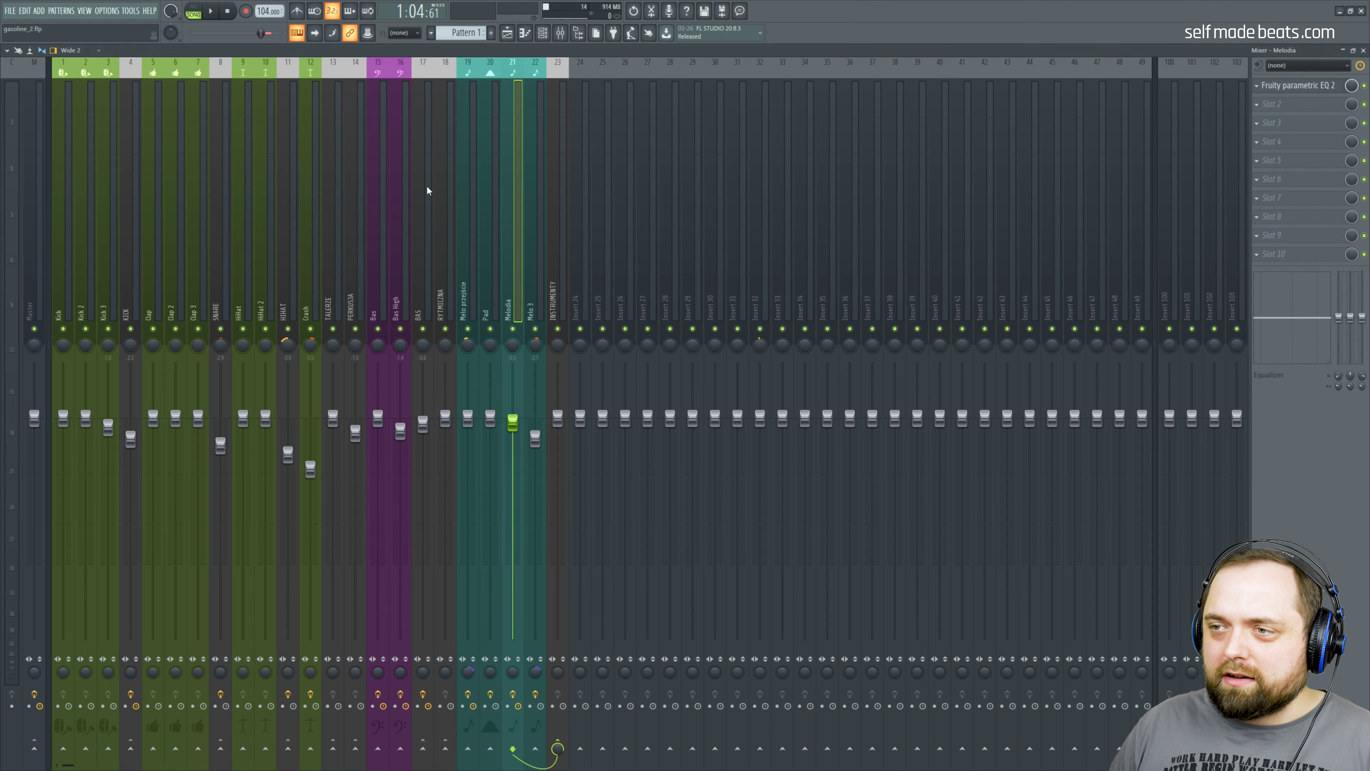
# Step: Examine the Fruity Parametric EQ 2 curve on the Melo 3 mixer track
pyautogui.click(536, 236)
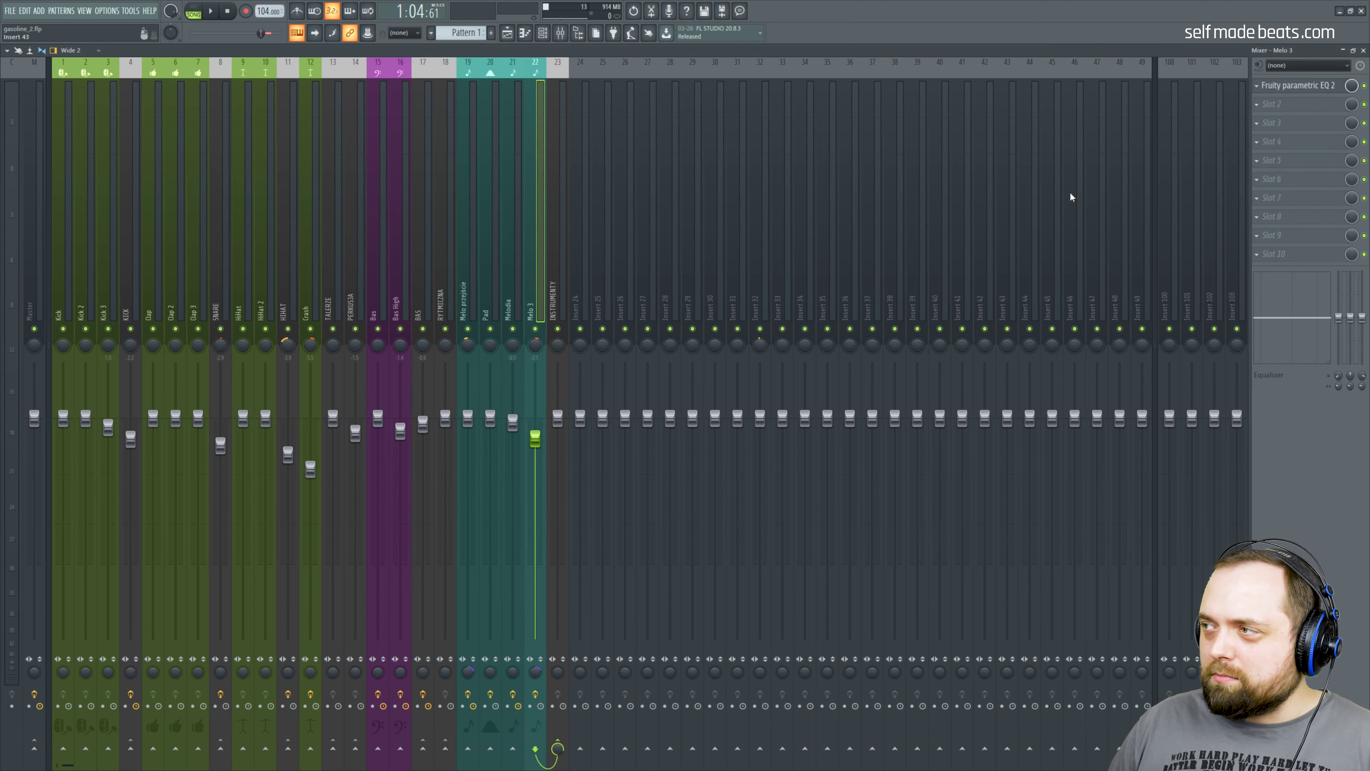
pyautogui.click(1301, 86)
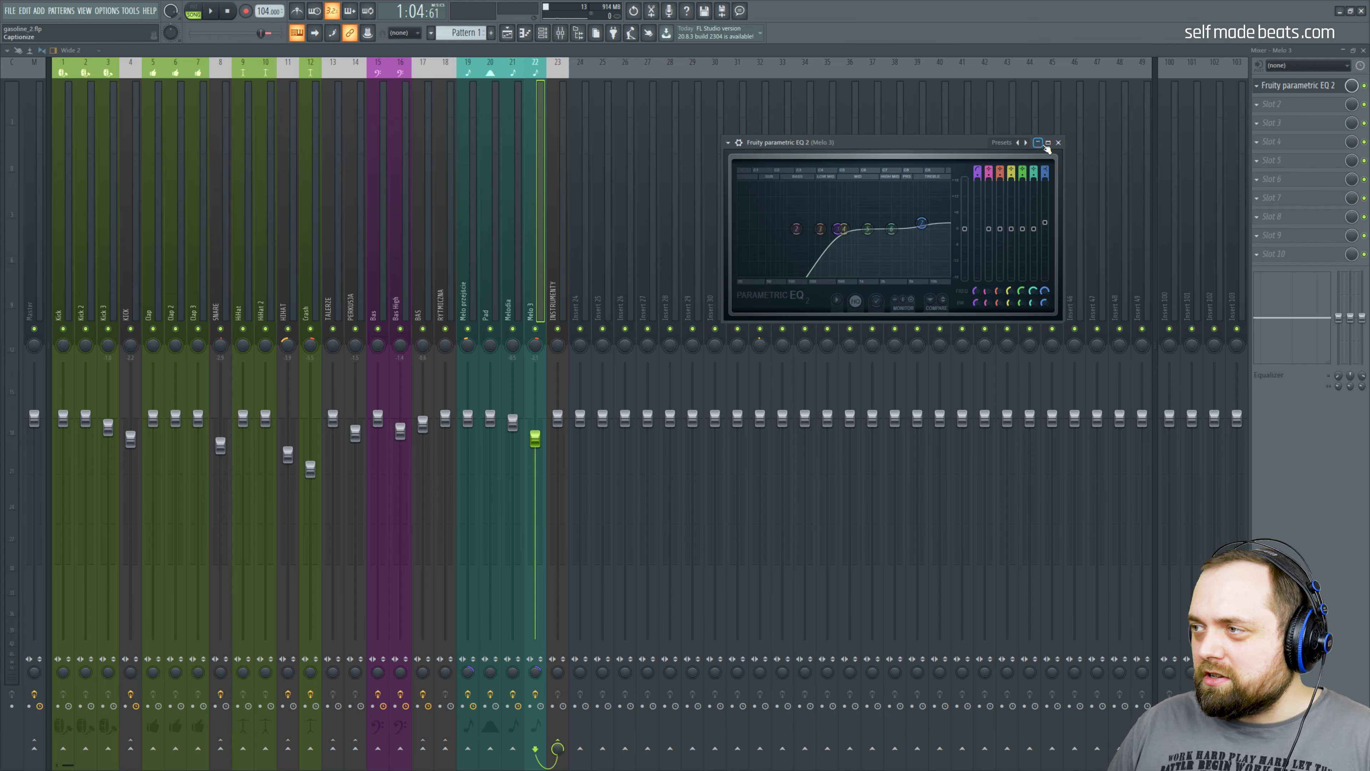
pyautogui.click(1059, 143)
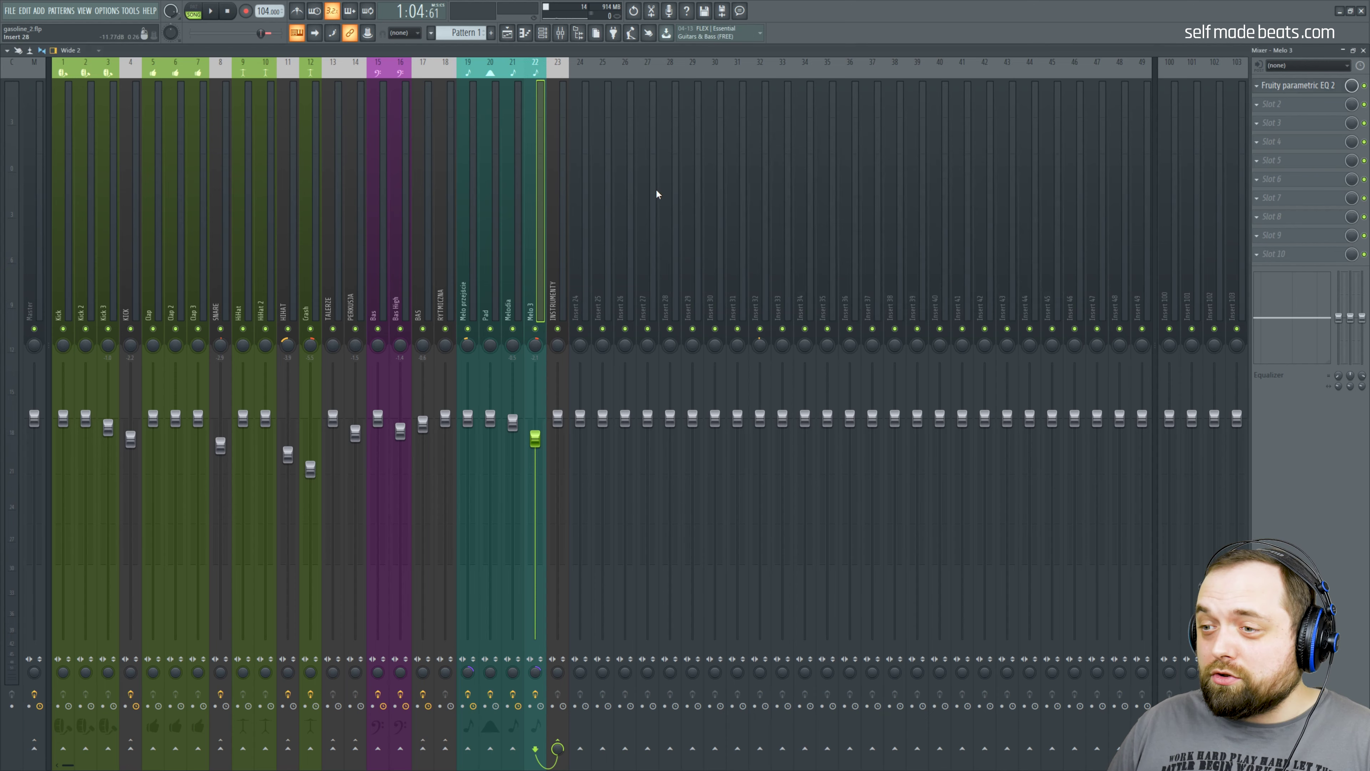
# Step: Examine the Ozone 9 Elements Maximizer settings on the Master mixer track
pyautogui.click(39, 179)
pyautogui.click(1317, 90)
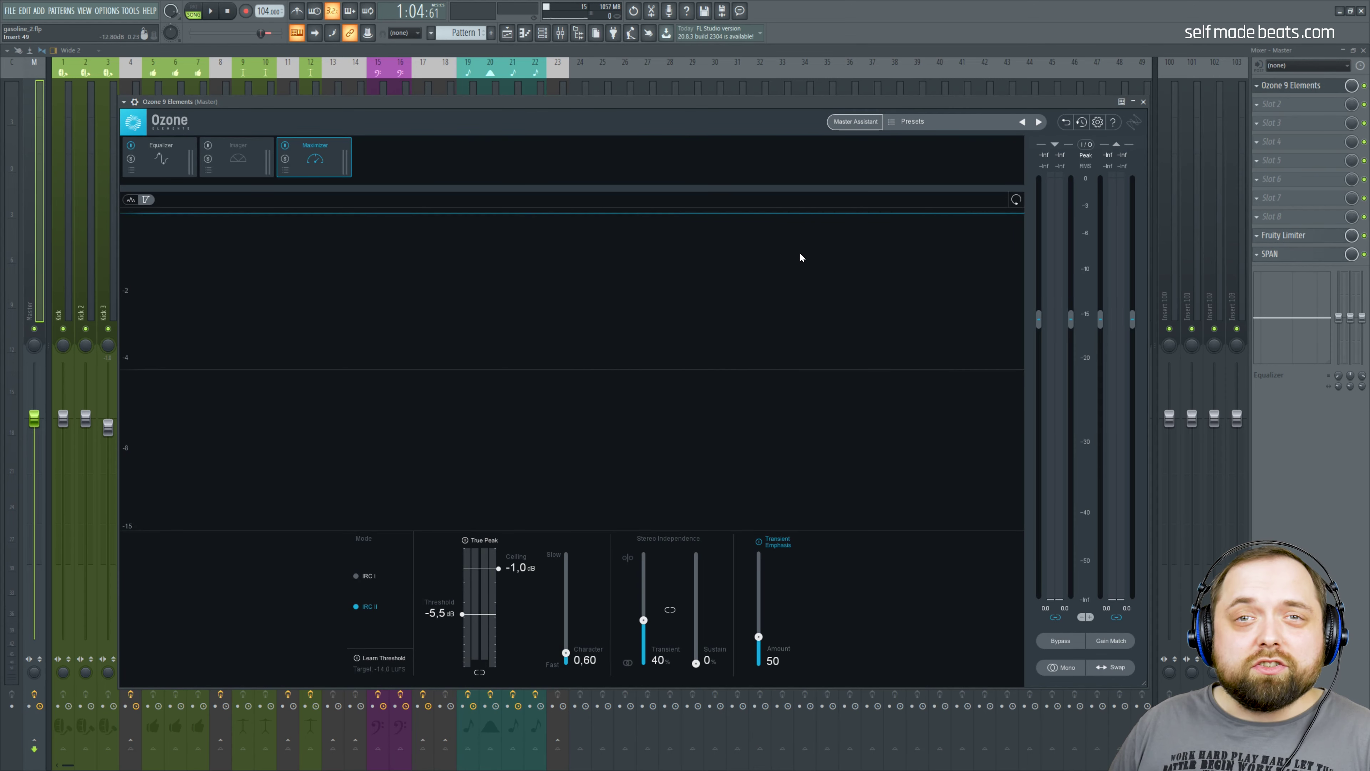
pyautogui.click(1144, 102)
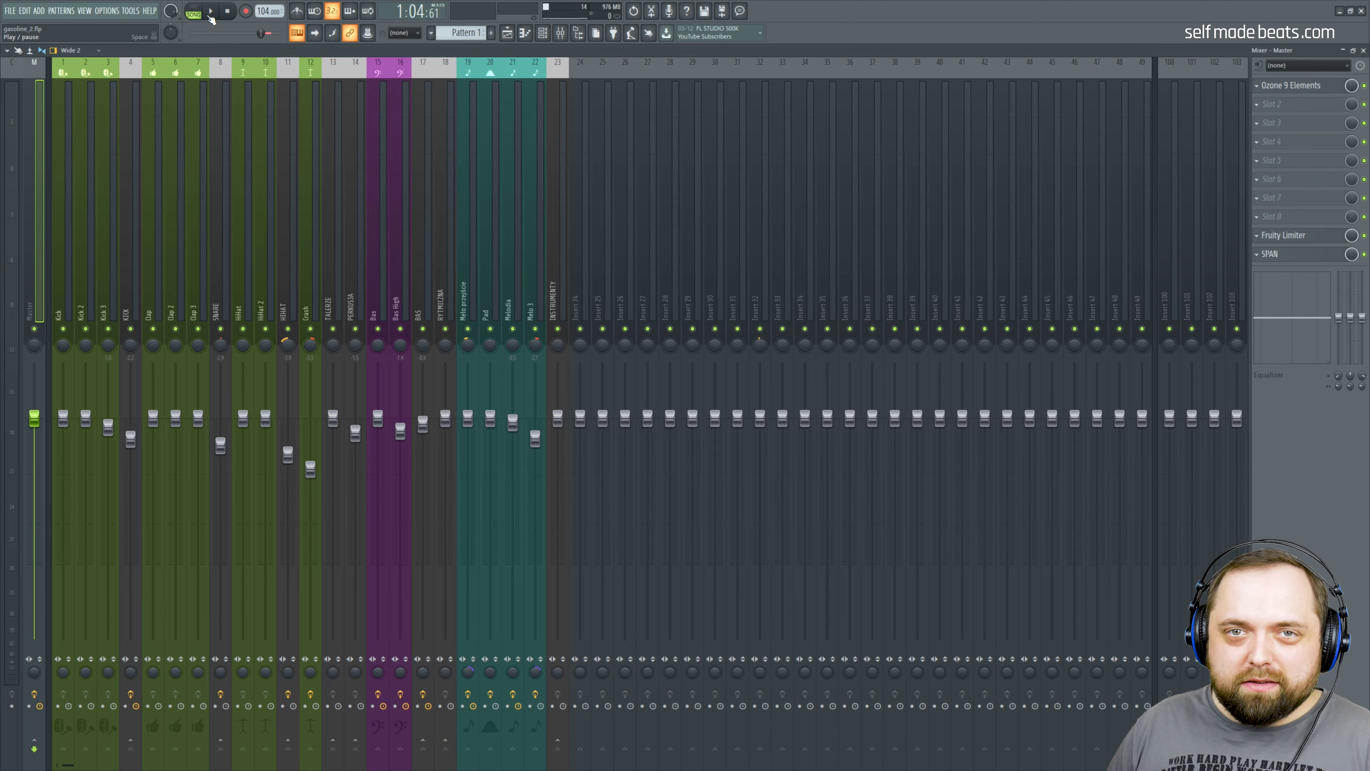
# Step: Play the arrangement in the playlist, skipping ahead to just before the second Pad section, stop at the end and review the whole layout
pyautogui.click(211, 13)
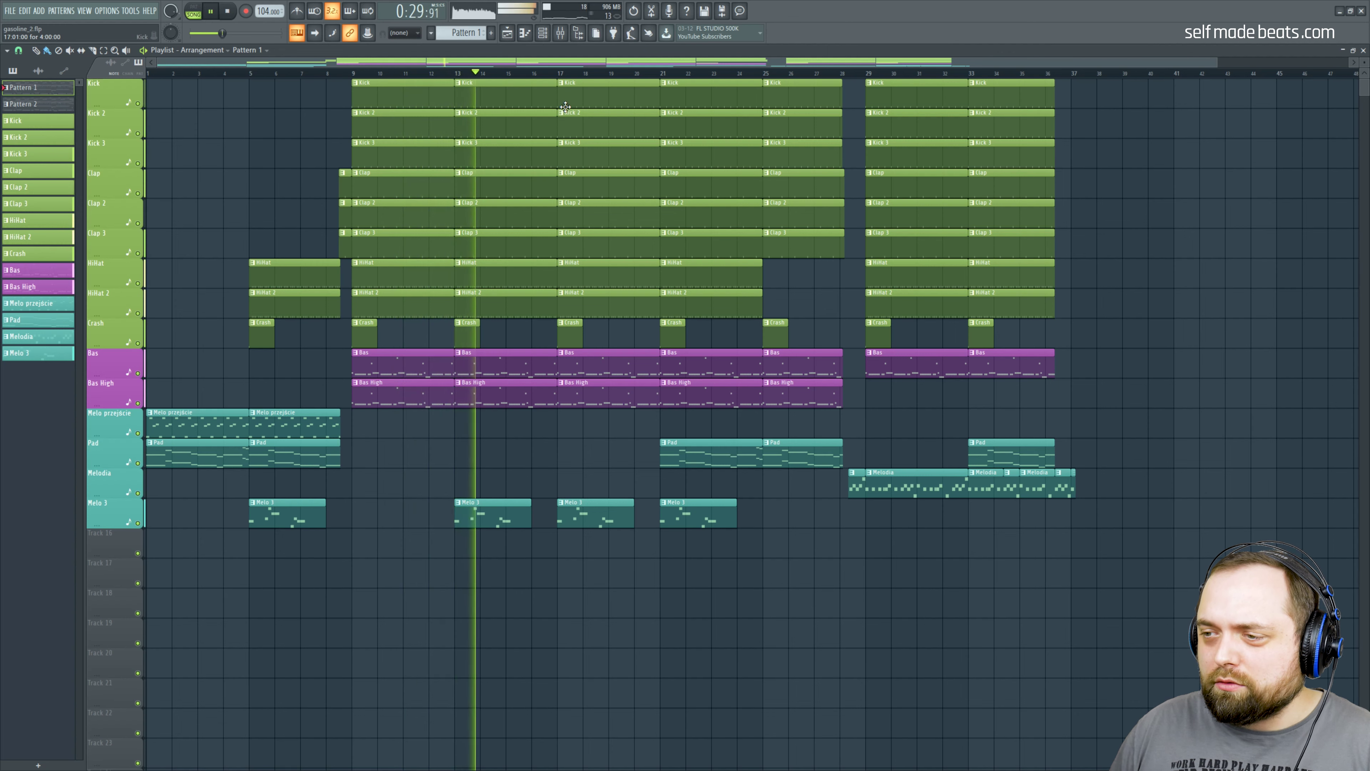
pyautogui.click(649, 74)
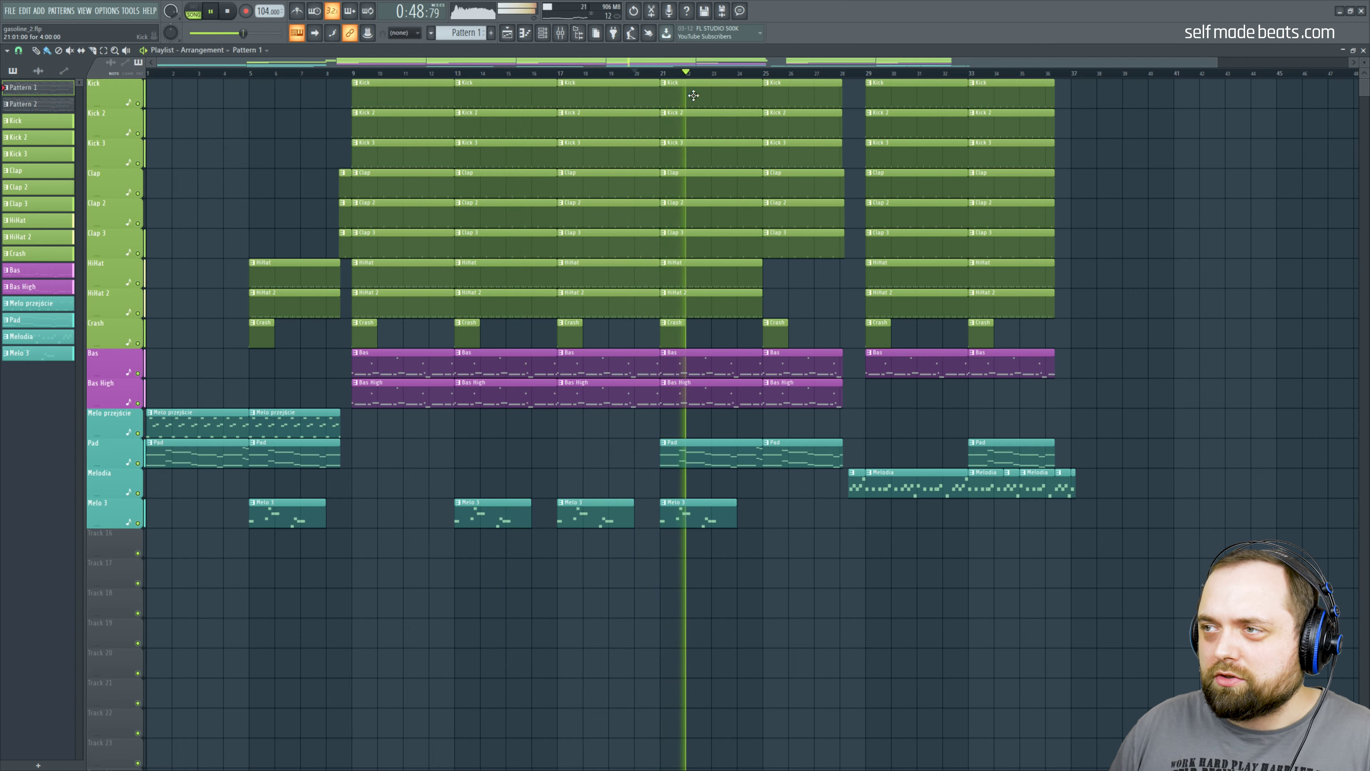
pyautogui.moveTo(738, 62); pyautogui.dragTo(929, 79)
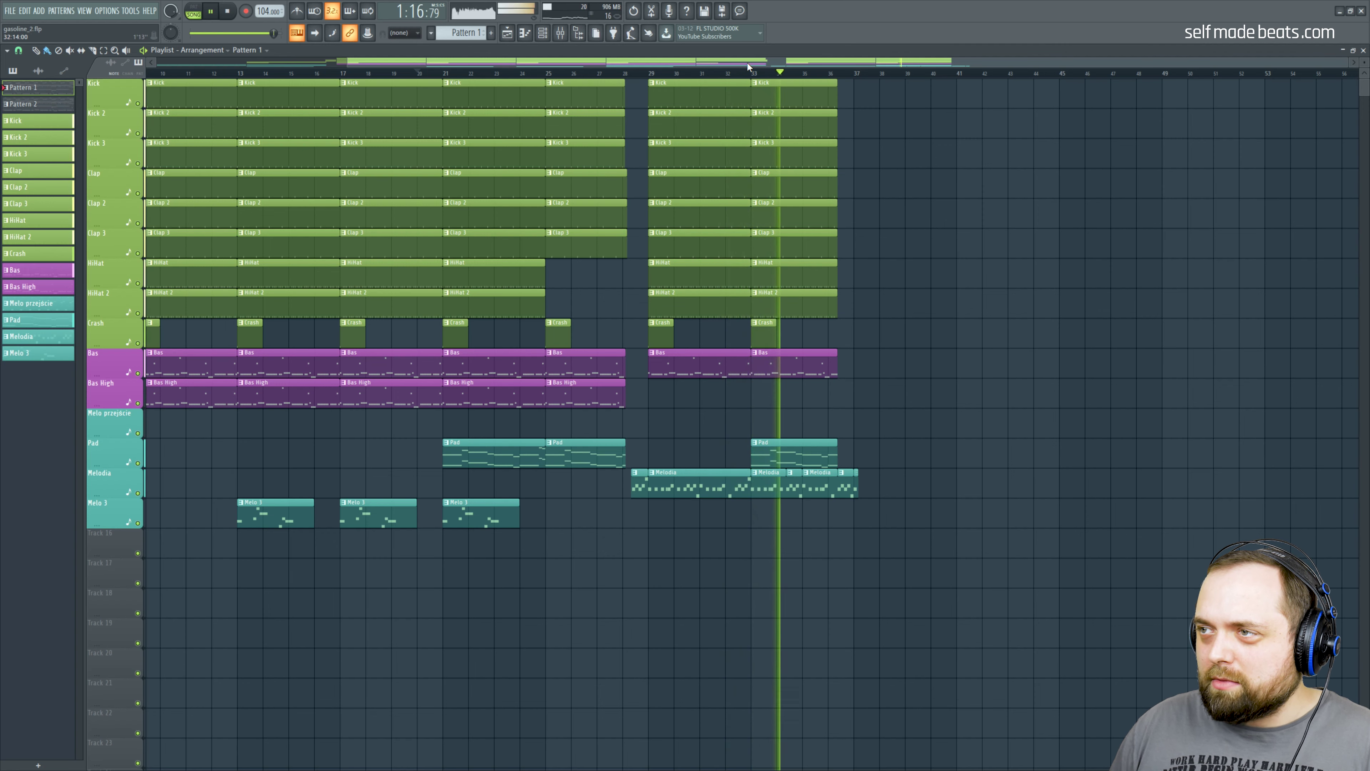
pyautogui.moveTo(748, 61); pyautogui.dragTo(820, 60)
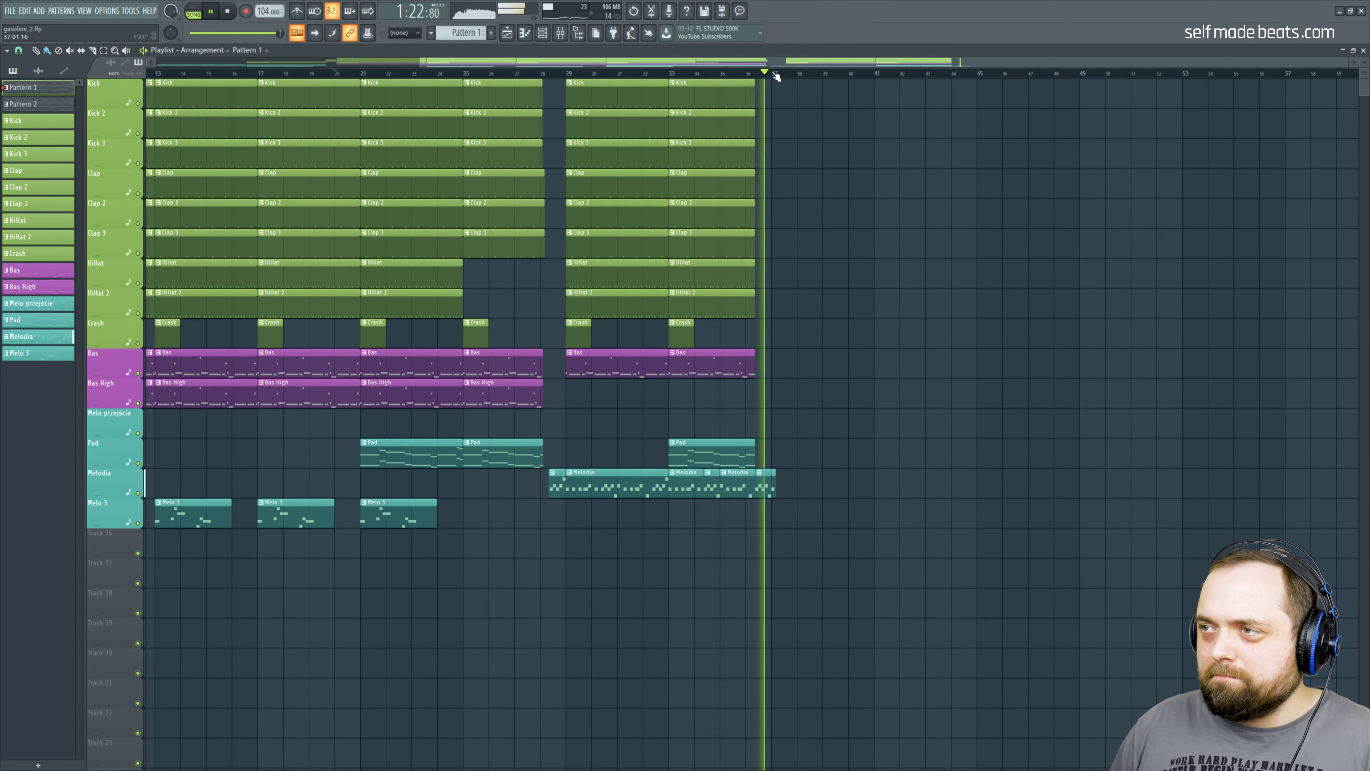
pyautogui.press('space')
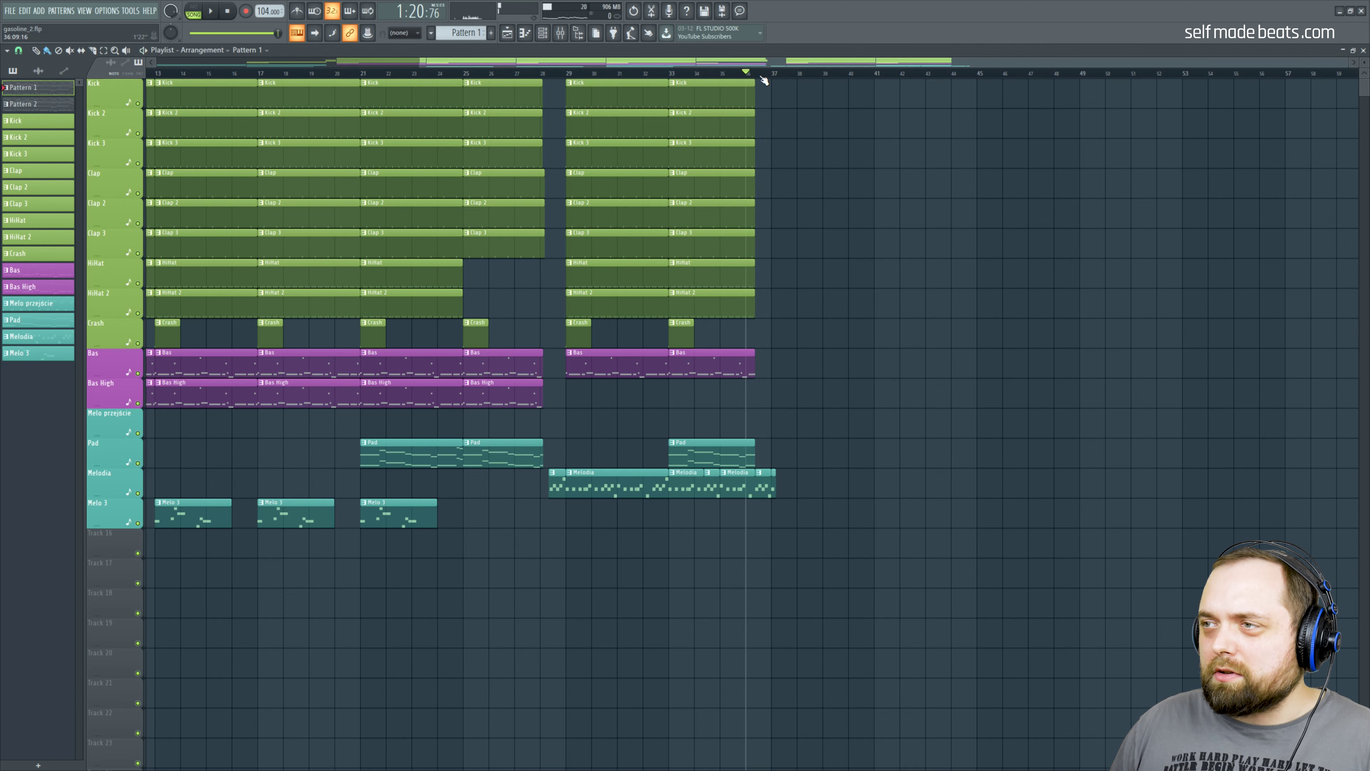
pyautogui.scroll(2, 764, 80)
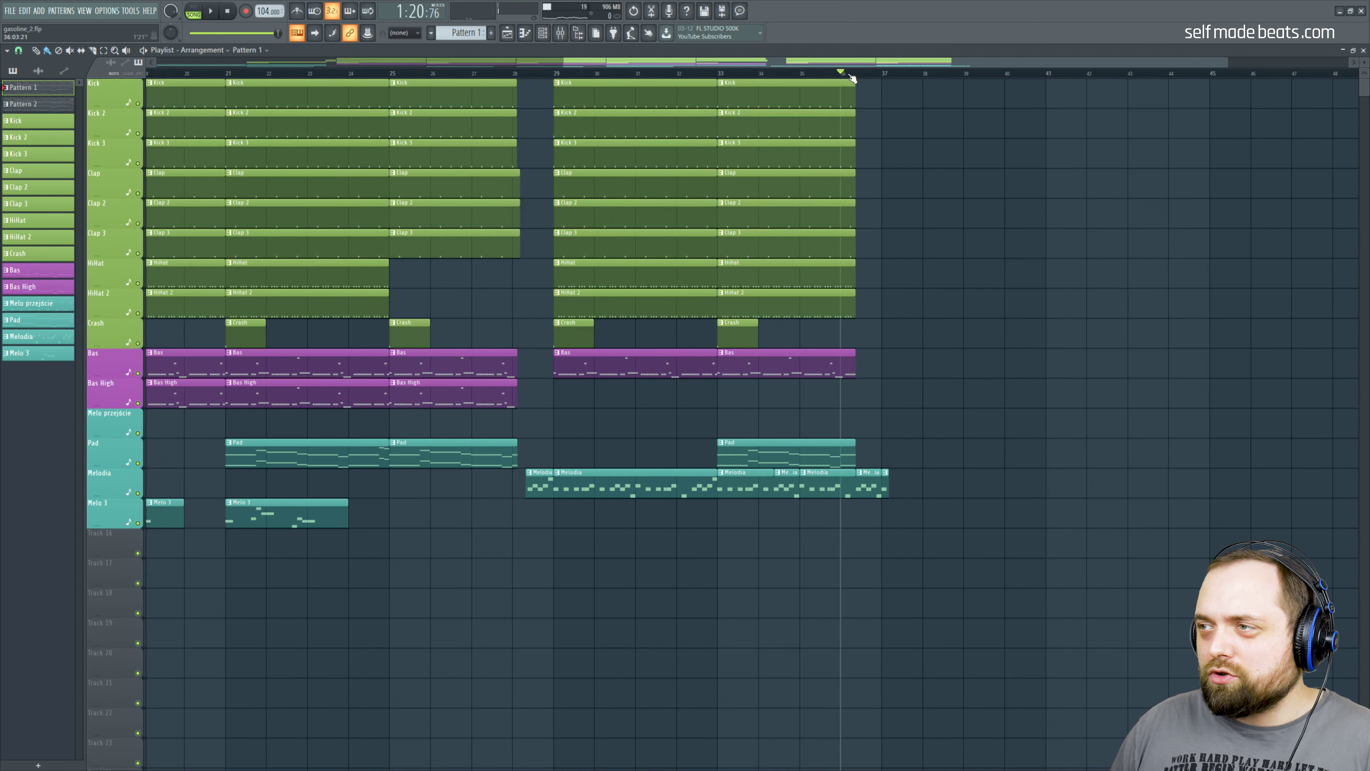
pyautogui.scroll(-1, 851, 78)
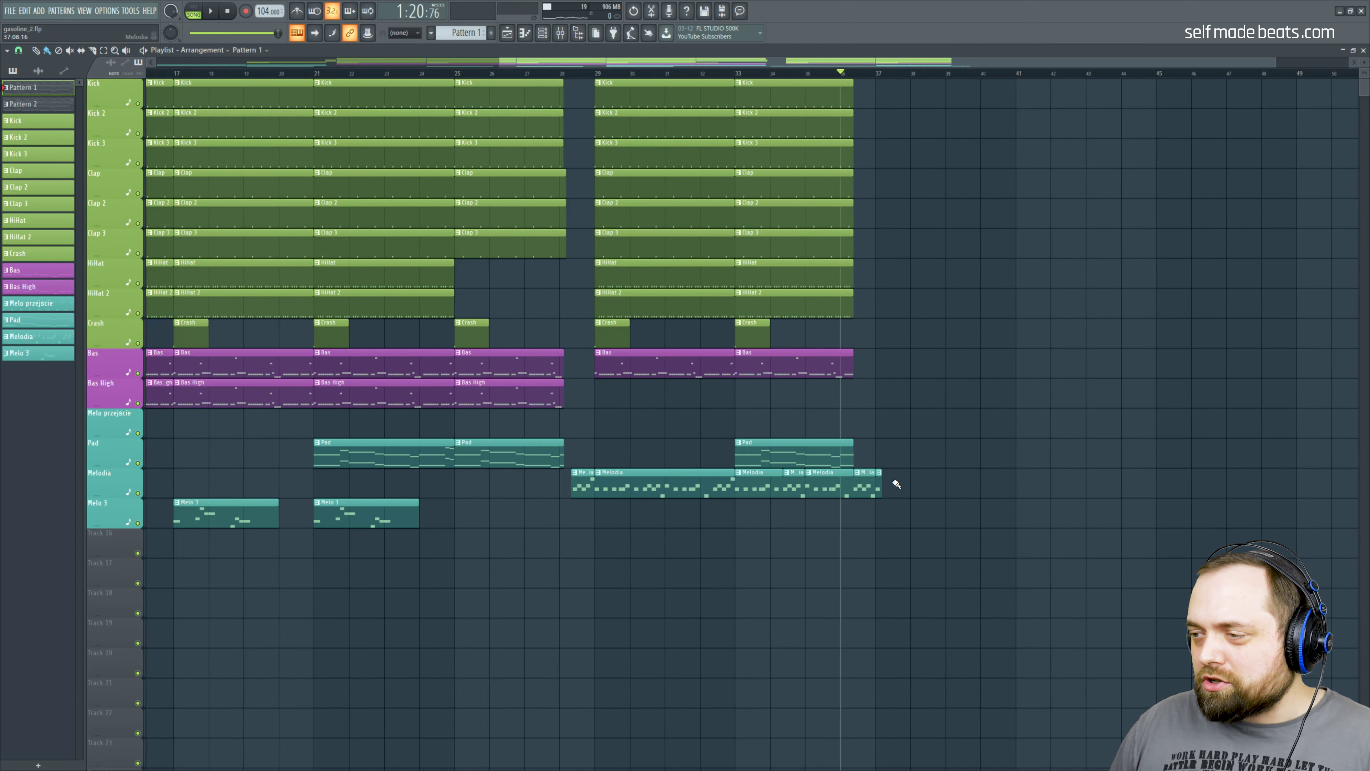
pyautogui.scroll(-2, 801, 78)
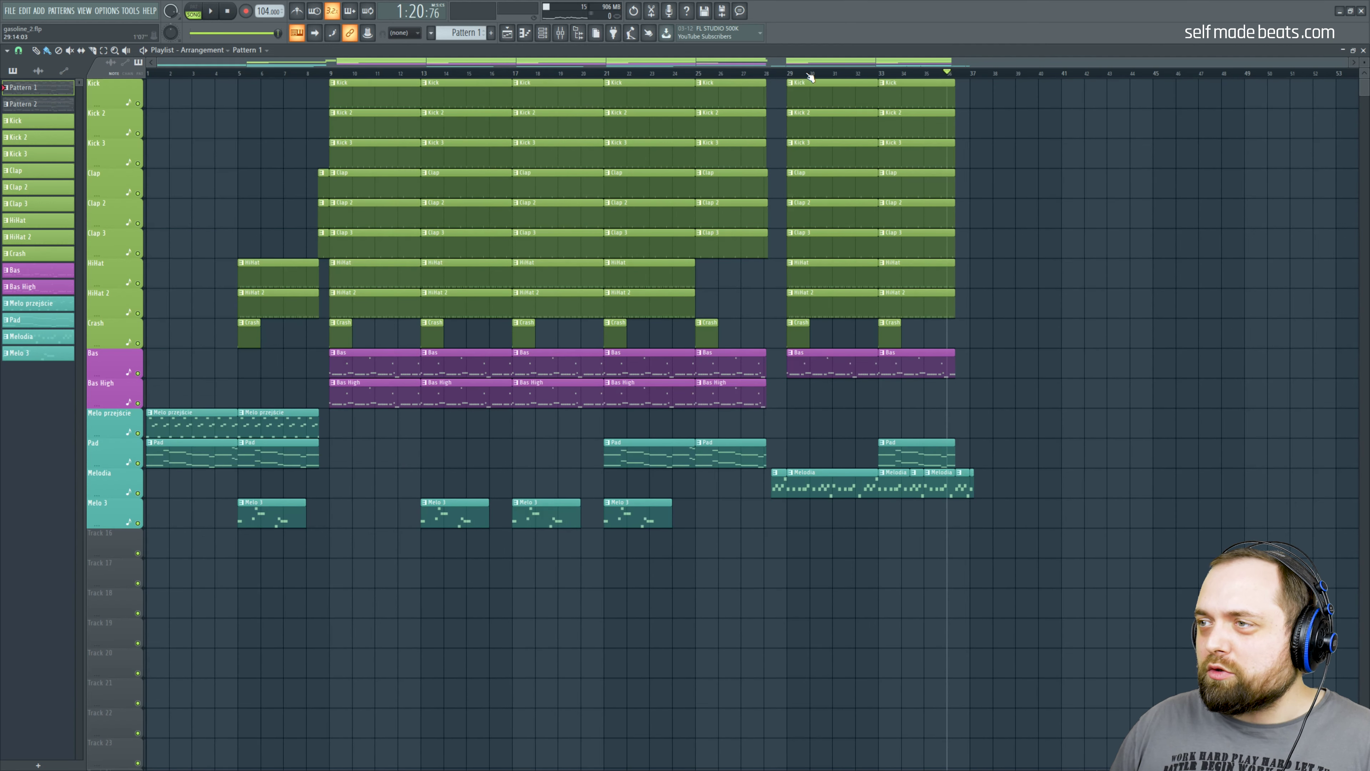
pyautogui.press('space')
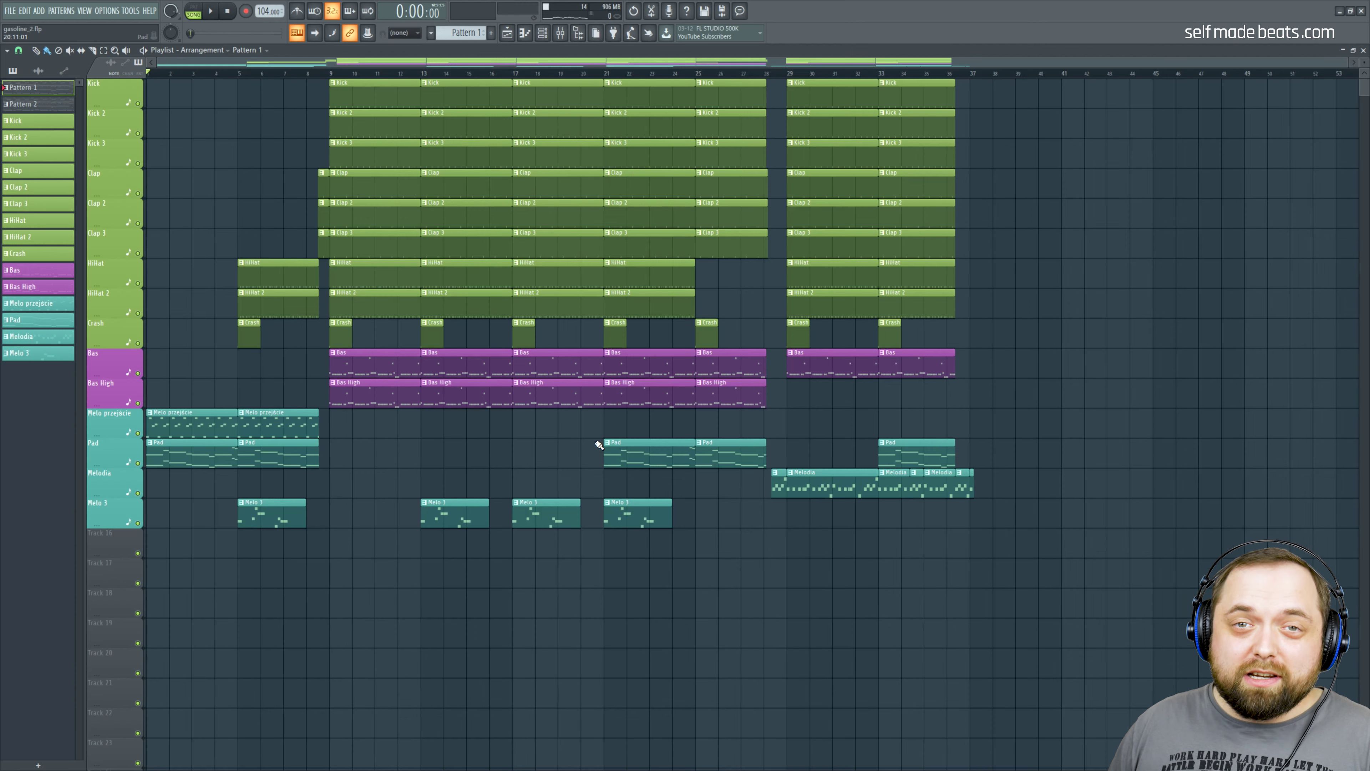